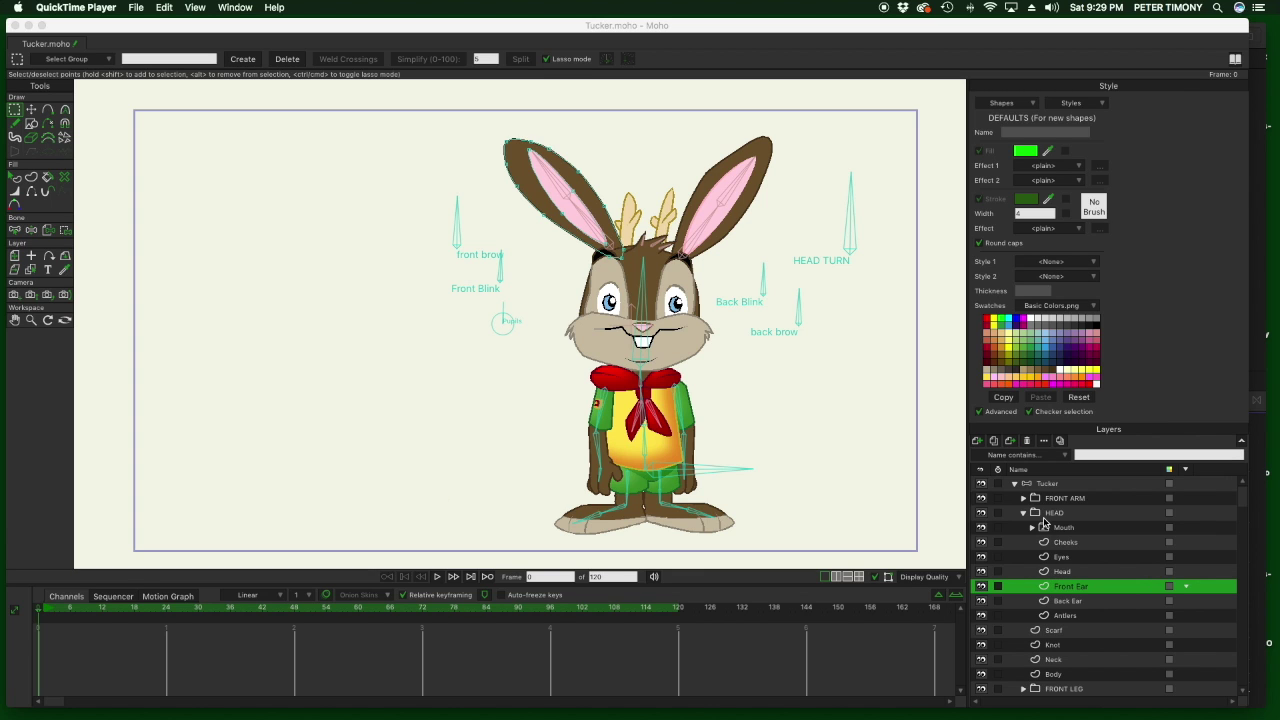
Select the Tucker bone layer in the Layers panel to show its keyframes.
left_click(1050, 484)
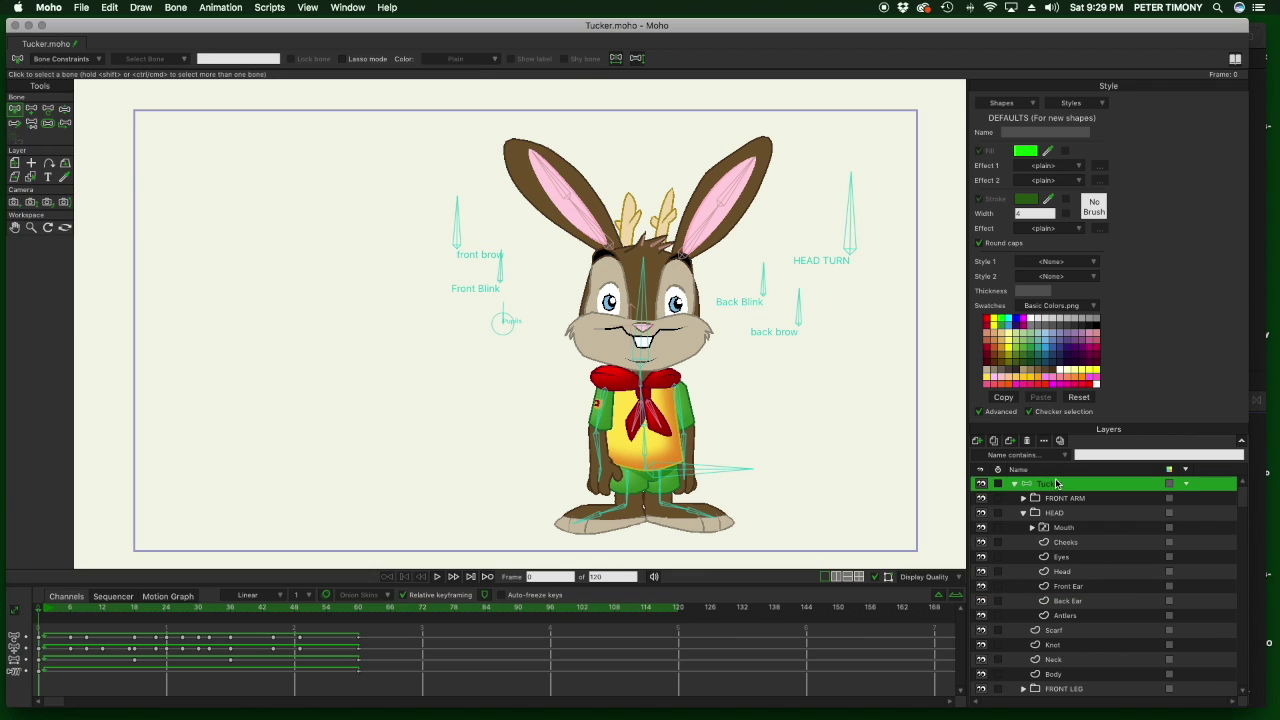
Pose both arms and the head with Manipulate Bones, play the animation, and return to frame 0.
left_click(64, 110)
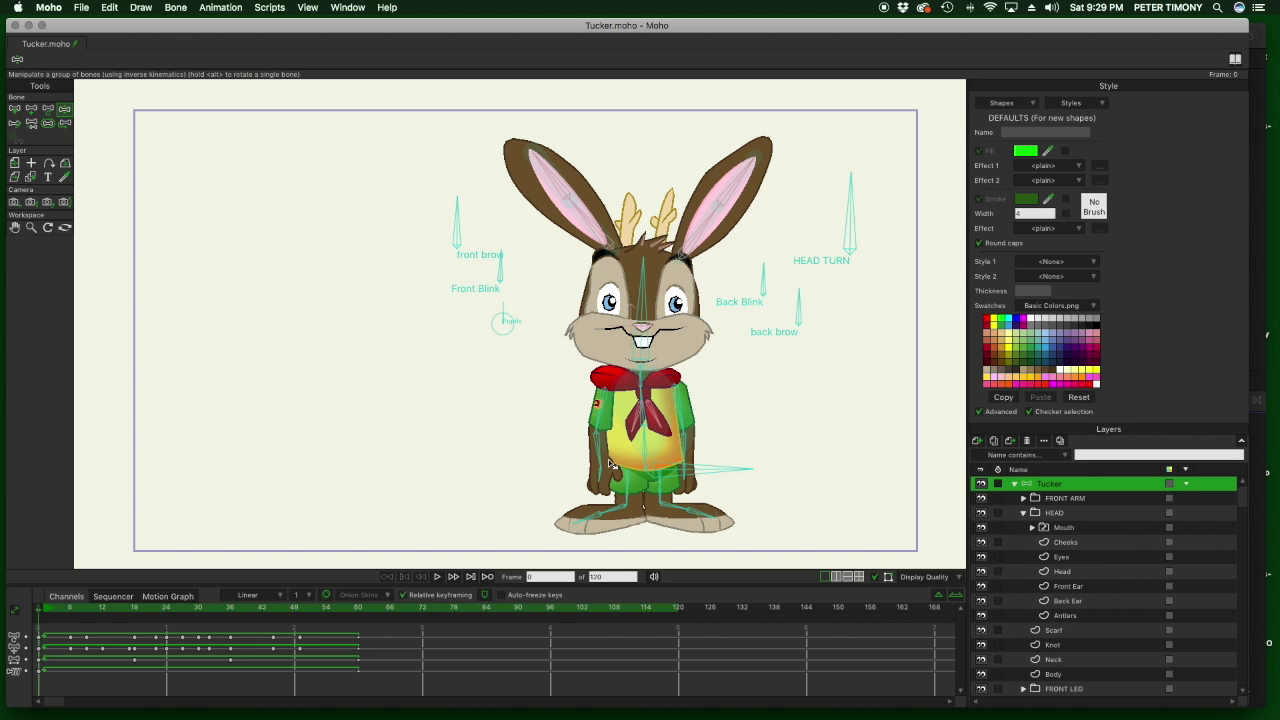
left_click_drag(605, 478, 568, 466)
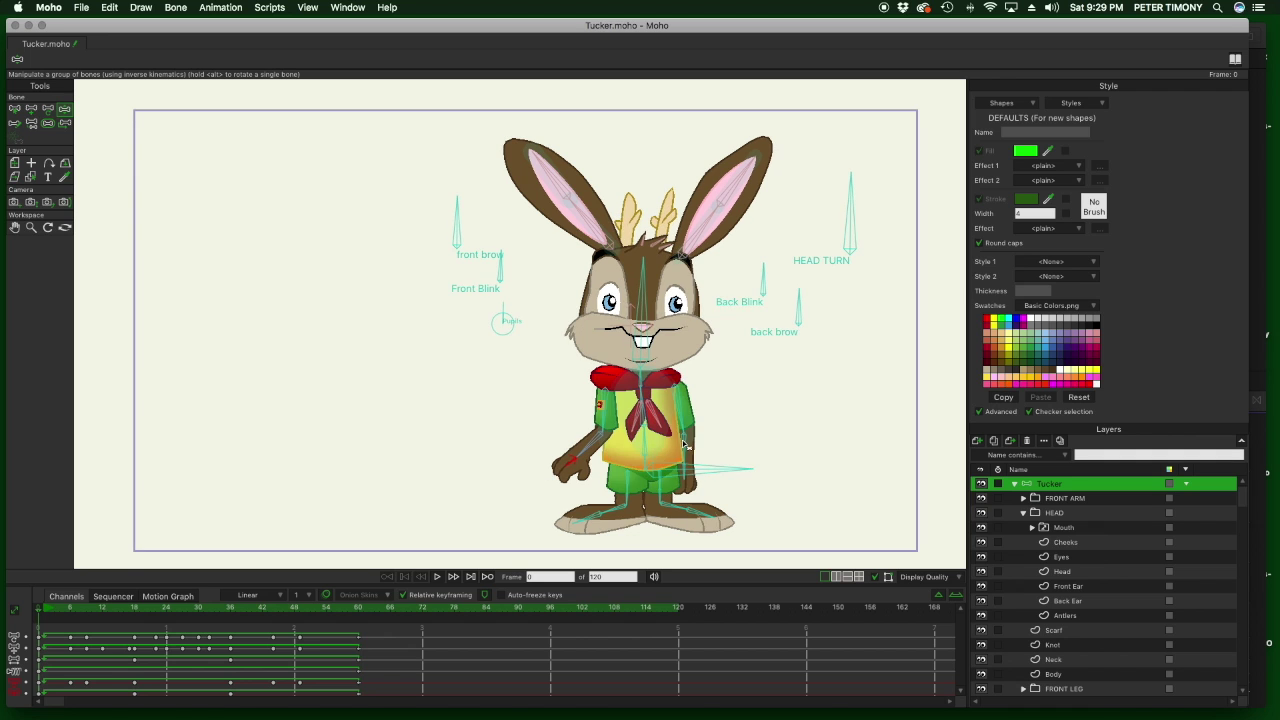
left_click_drag(684, 445, 760, 415)
left_click(631, 297)
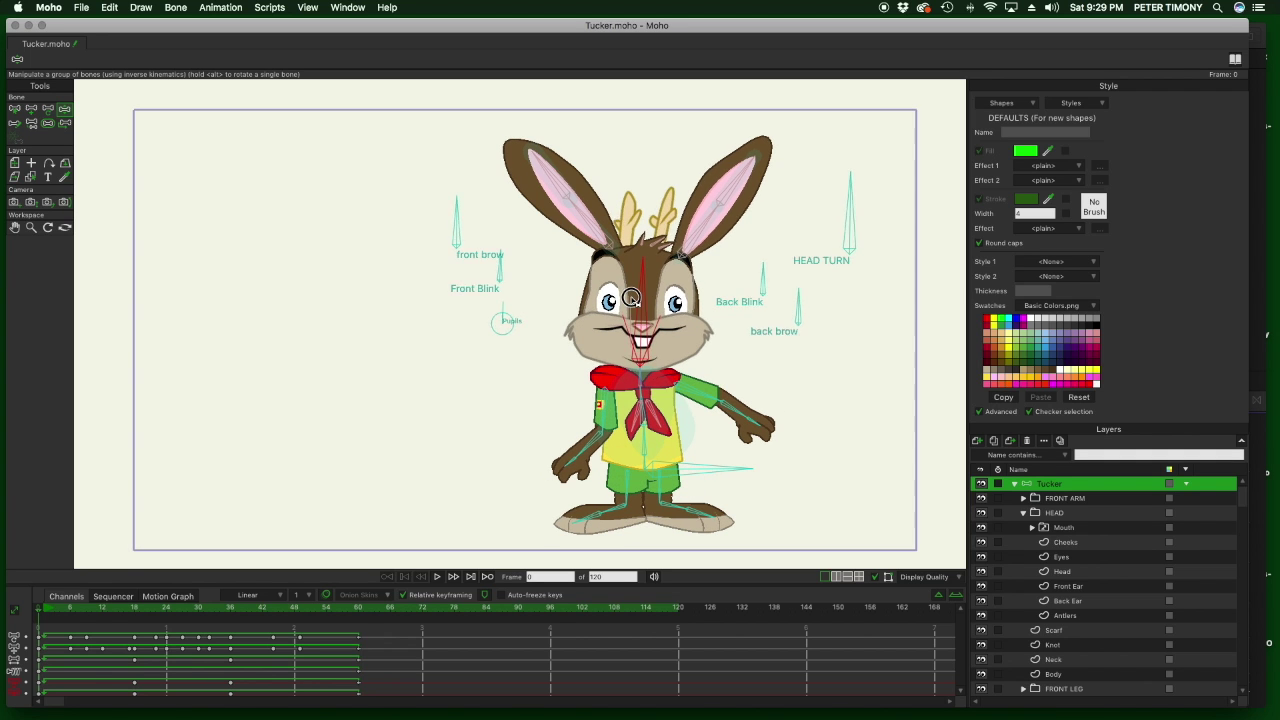
mouse_move(631, 297)
left_mouse_down()
mouse_move(615, 297)
mouse_move(649, 297)
left_mouse_up()
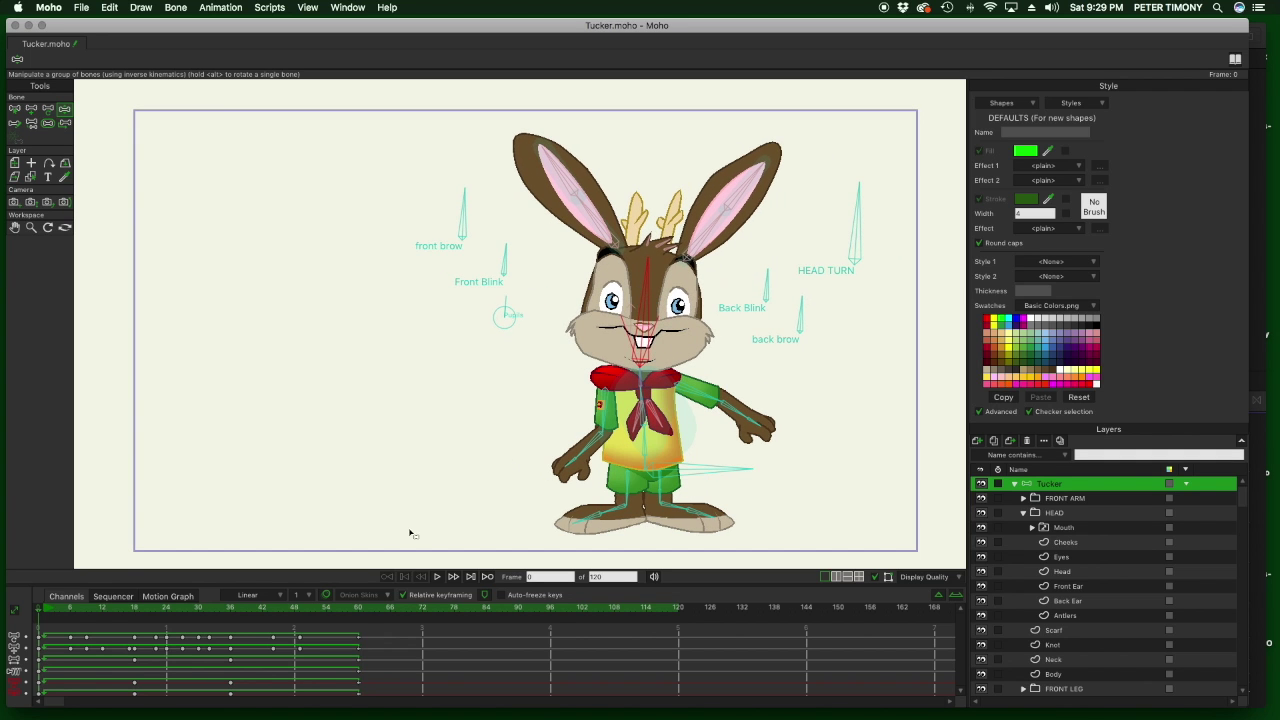
left_click(438, 578)
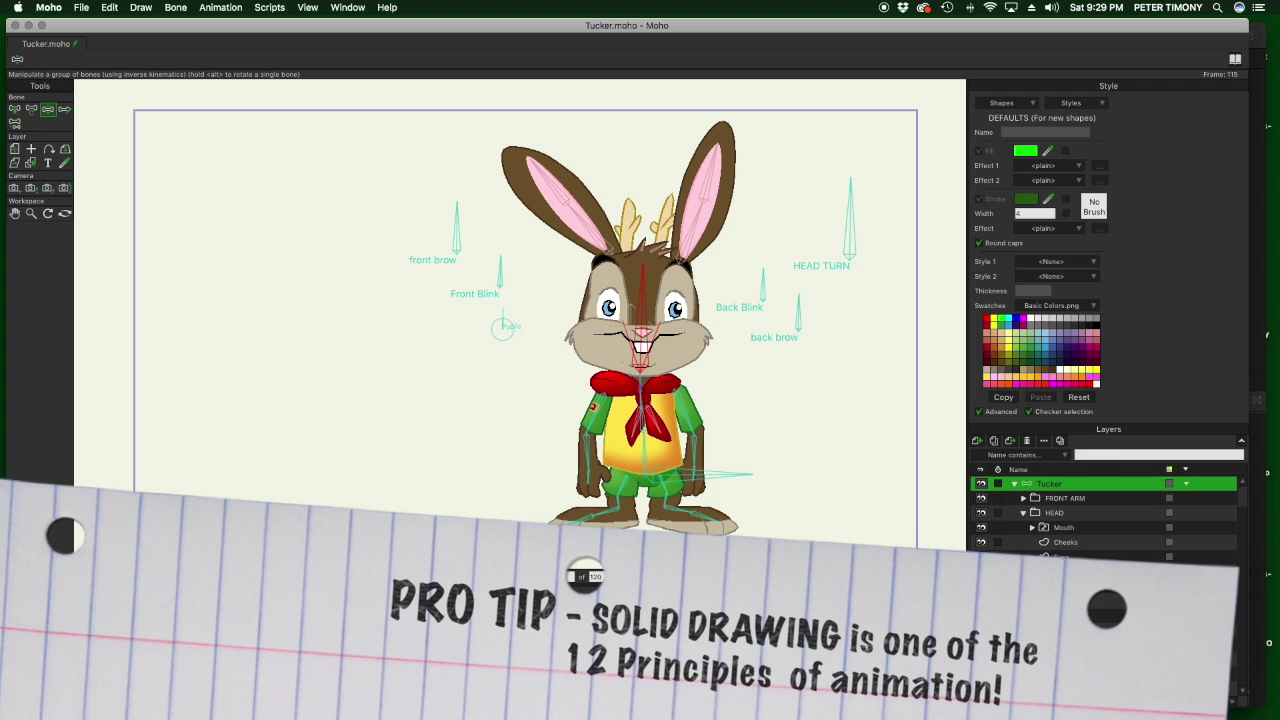
key("super+shift+Left")
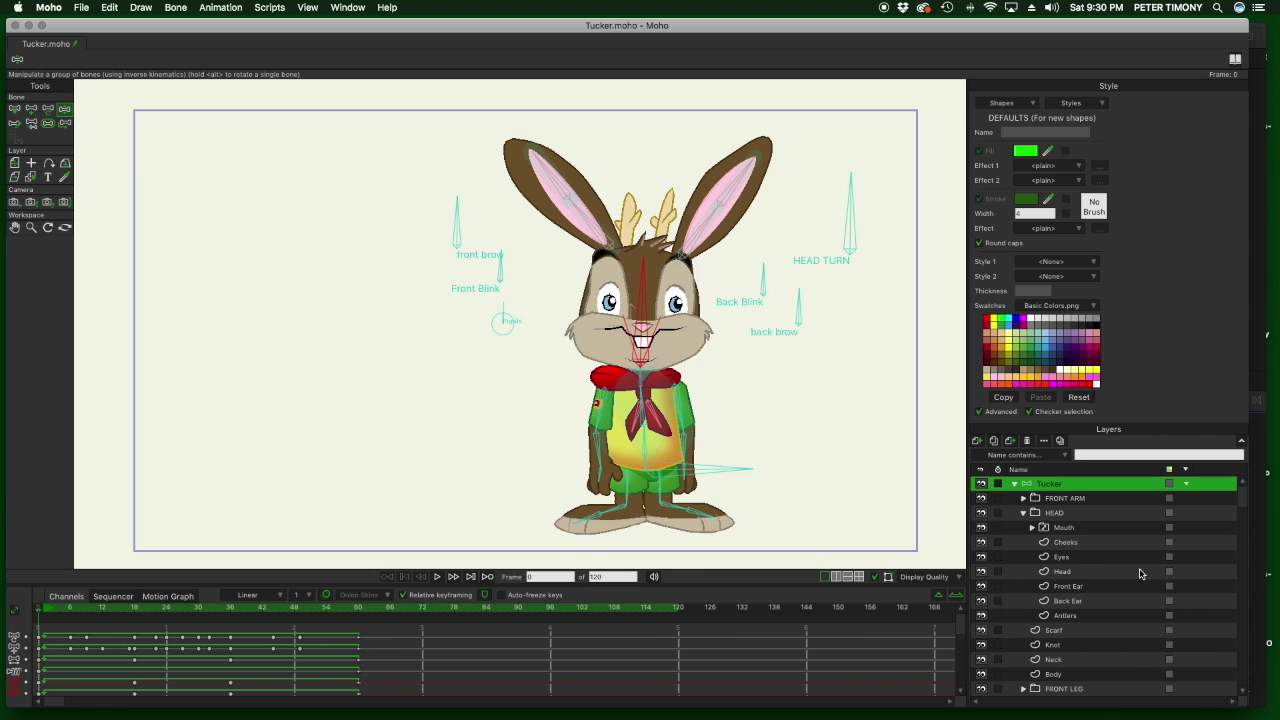
Go through the Head layer to the Front Ear layer and pick the Select Points tool.
left_click(1072, 574)
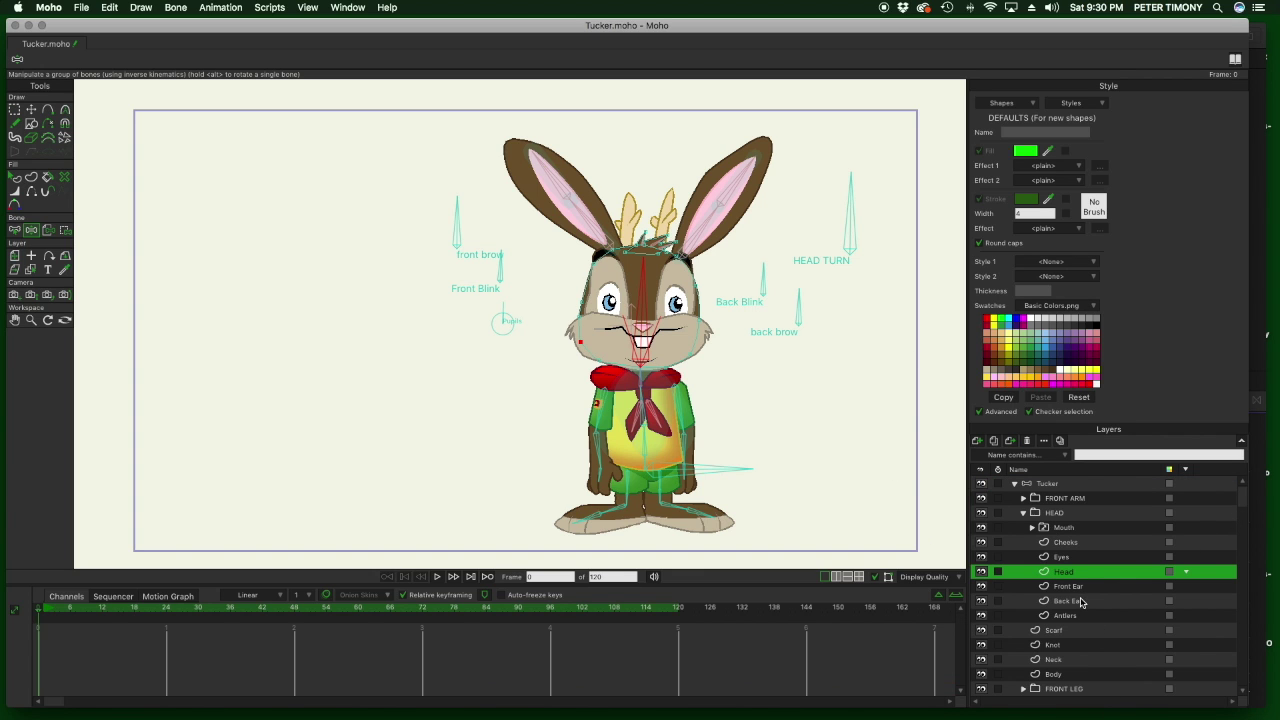
left_click(1070, 586)
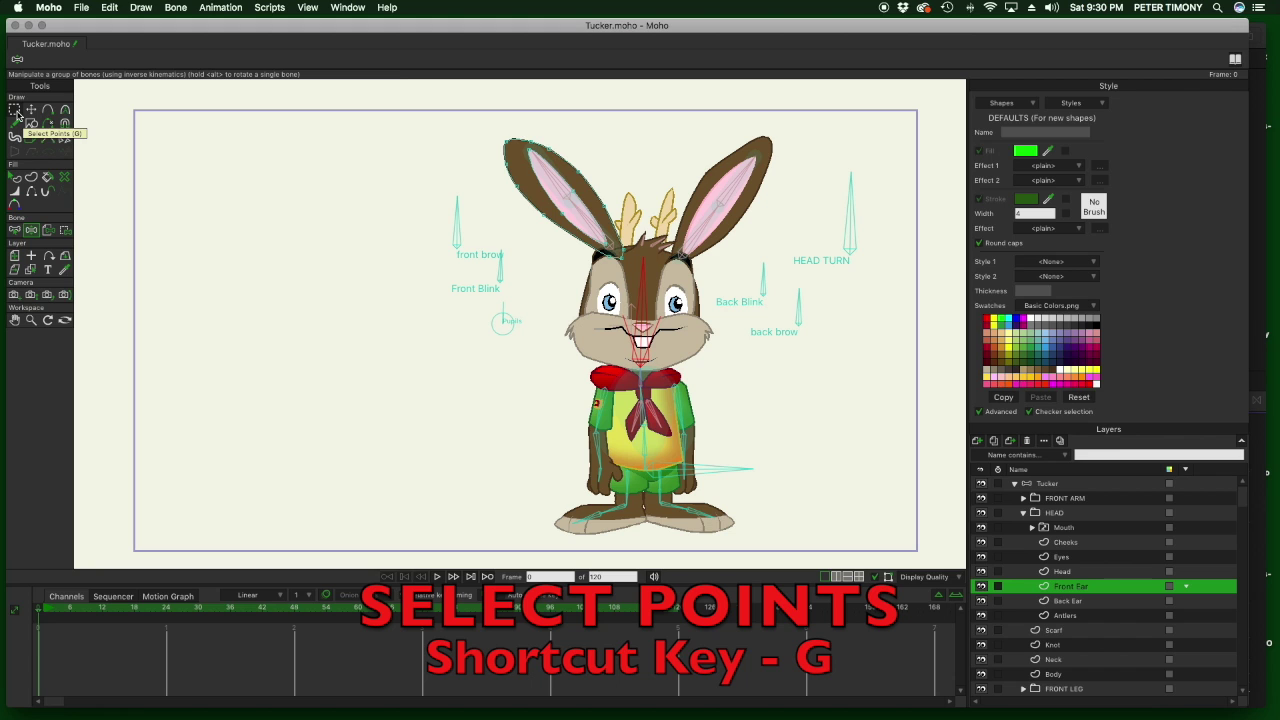
left_click(15, 110)
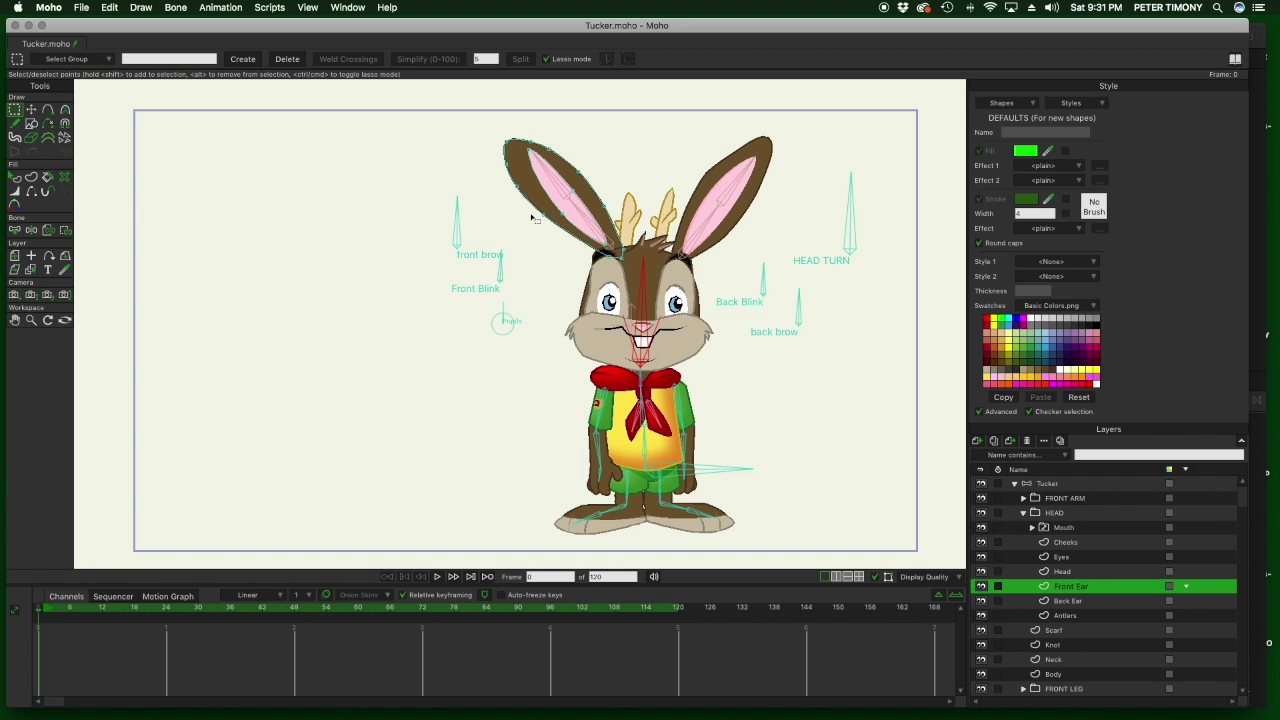
Pick front-ear outline points by clicking and lassoing, clearing the selection in between.
left_click(516, 185)
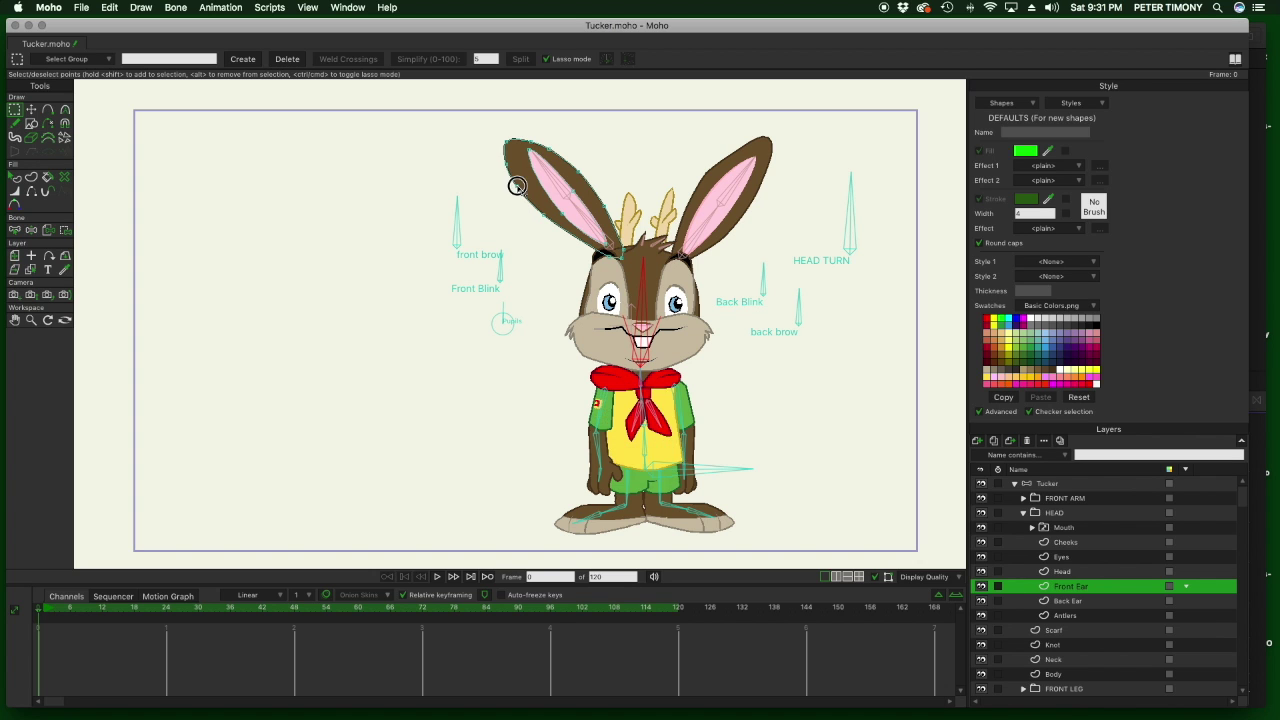
left_click(607, 256)
mouse_move(530, 192)
left_mouse_down()
mouse_move(626, 256)
mouse_move(512, 137)
left_mouse_up()
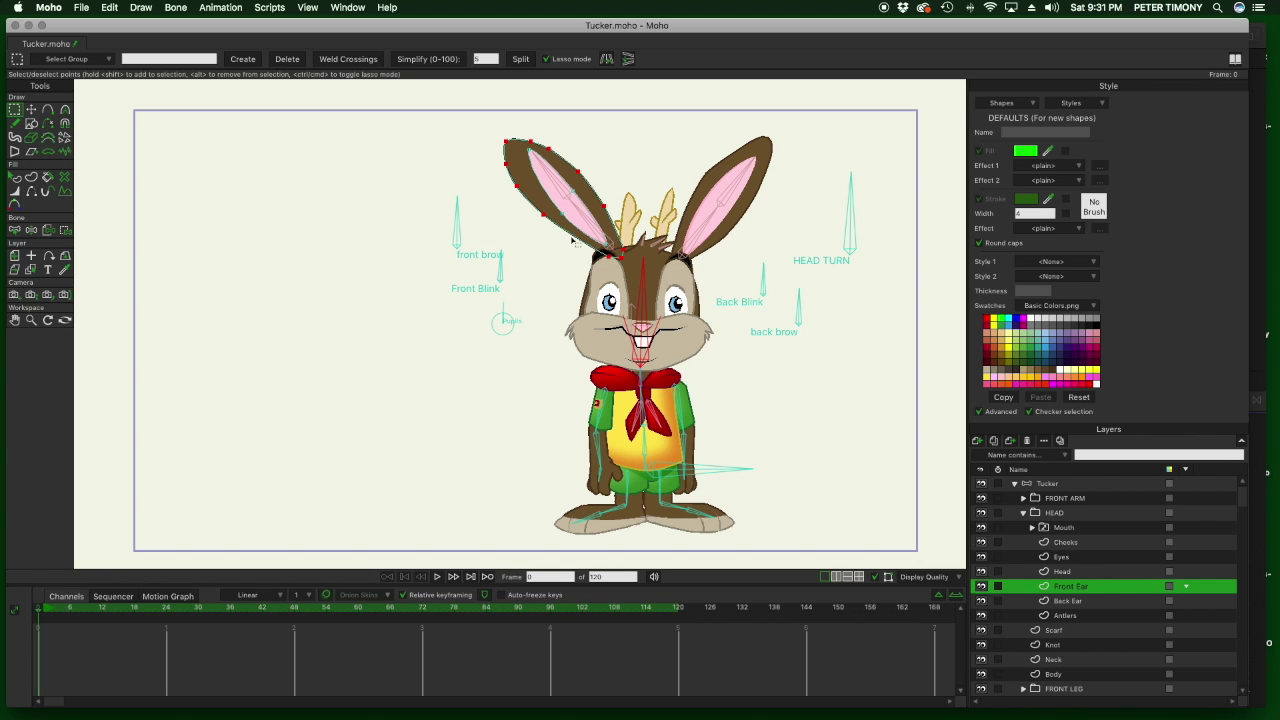
left_click(463, 155)
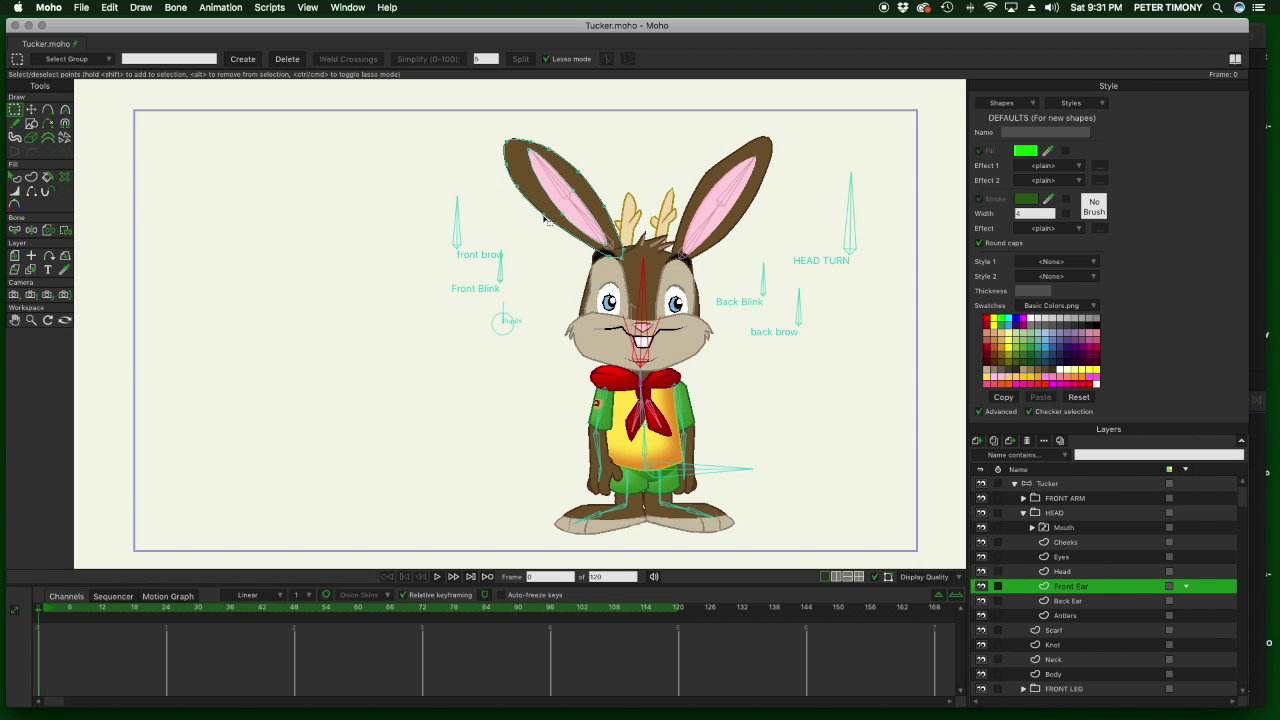
mouse_move(545, 219)
left_mouse_down()
mouse_move(505, 165)
mouse_move(534, 209)
left_mouse_up()
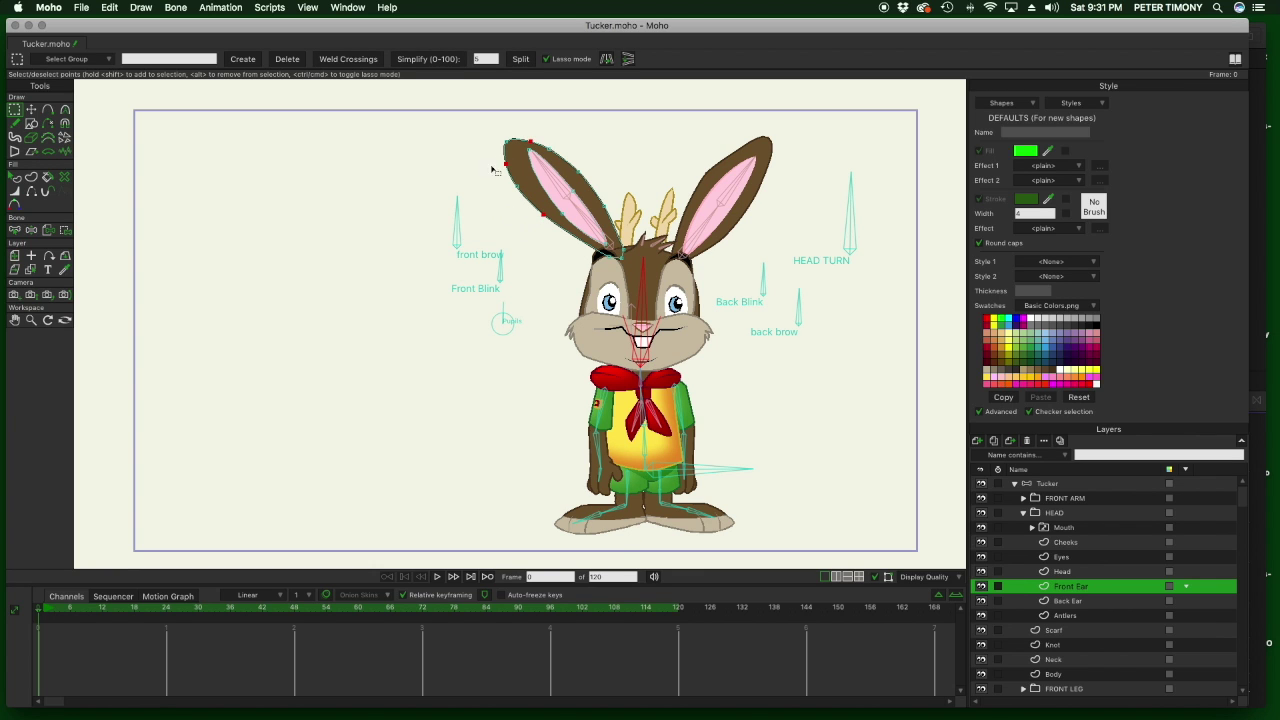
Toggle Lasso mode, zoom in, box-select more ear points, and fit the character back in view.
left_click(547, 60)
left_click(547, 60)
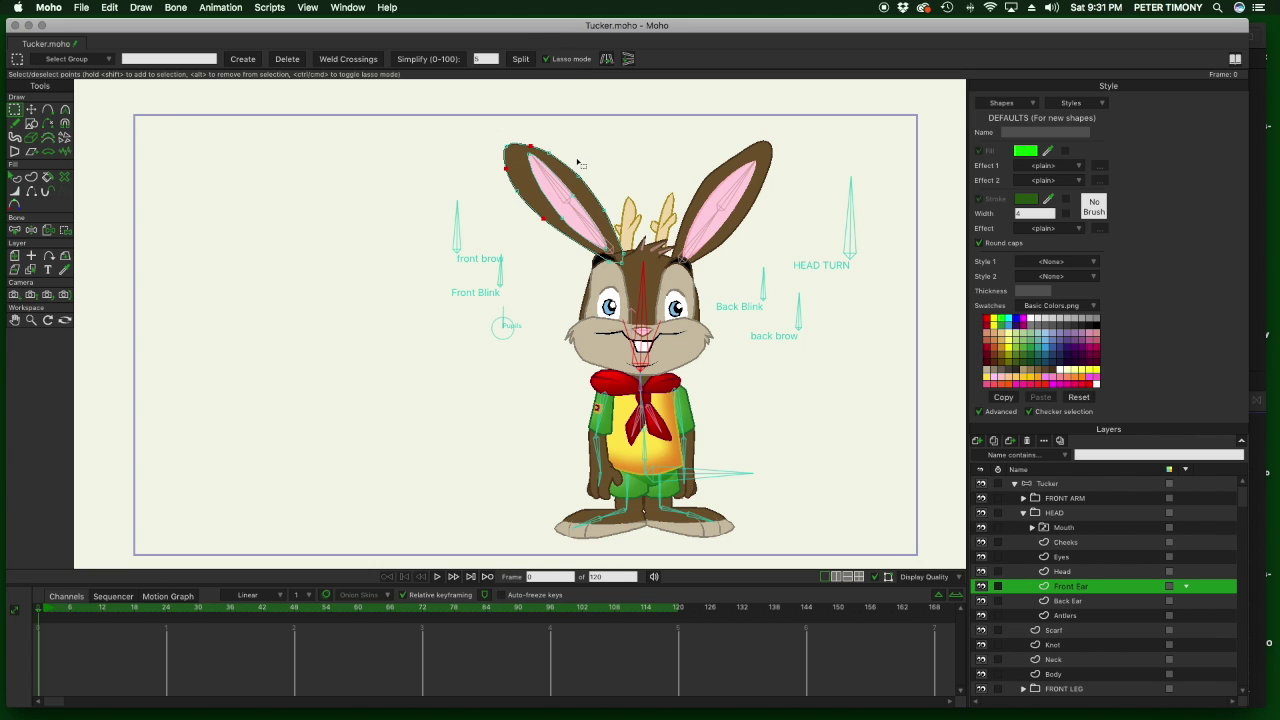
mouse_move(577, 162)
left_mouse_down()
mouse_move(616, 183)
mouse_move(607, 228)
mouse_move(541, 211)
mouse_move(537, 242)
mouse_move(583, 253)
mouse_move(646, 184)
mouse_move(577, 162)
left_mouse_up()
scroll(580, 237, "up", 5)
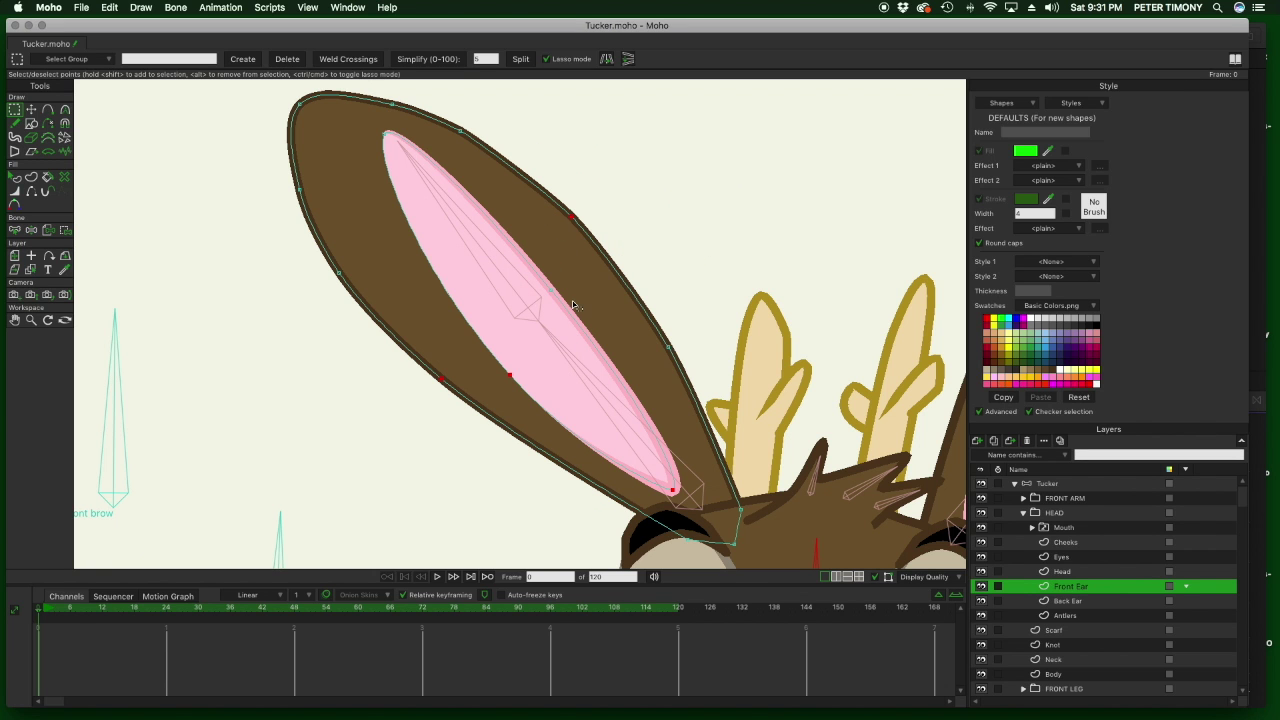
left_click(546, 59)
left_click_drag(238, 125, 658, 472)
key("super+r")
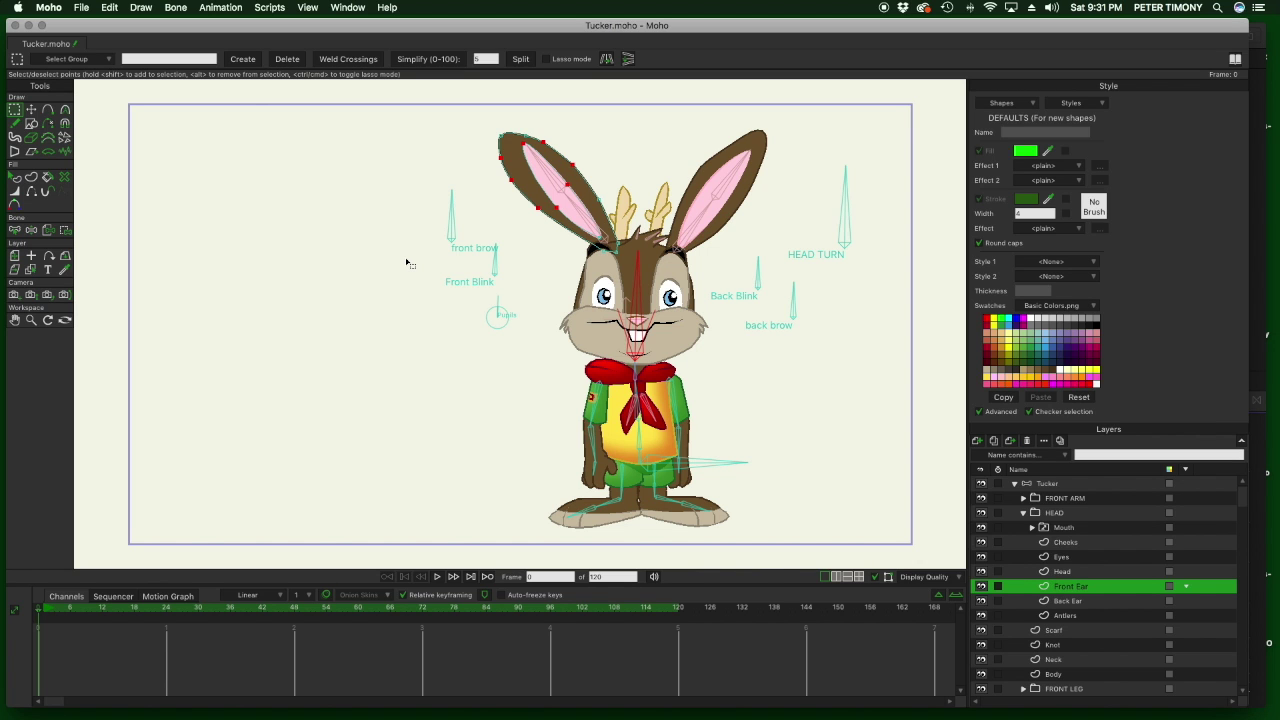
With Transform Points, try selecting ear points and pull the ear's tip out to the left.
left_click(31, 111)
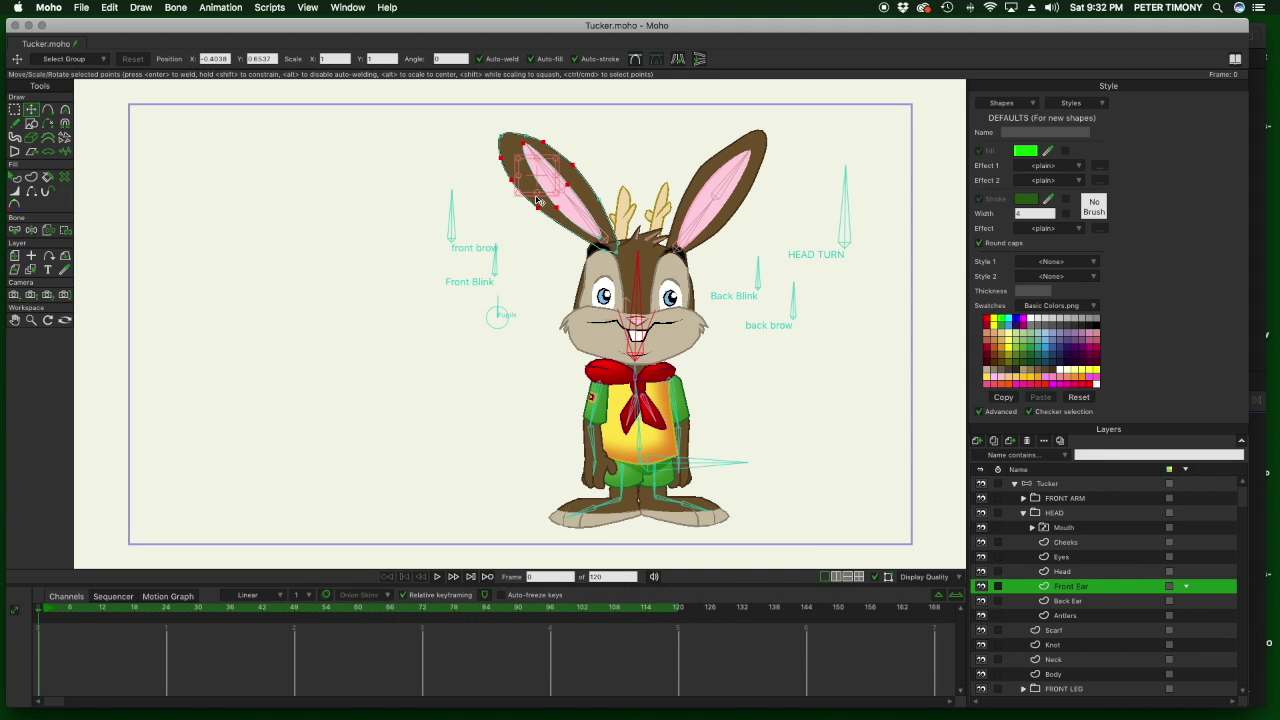
left_click(414, 160)
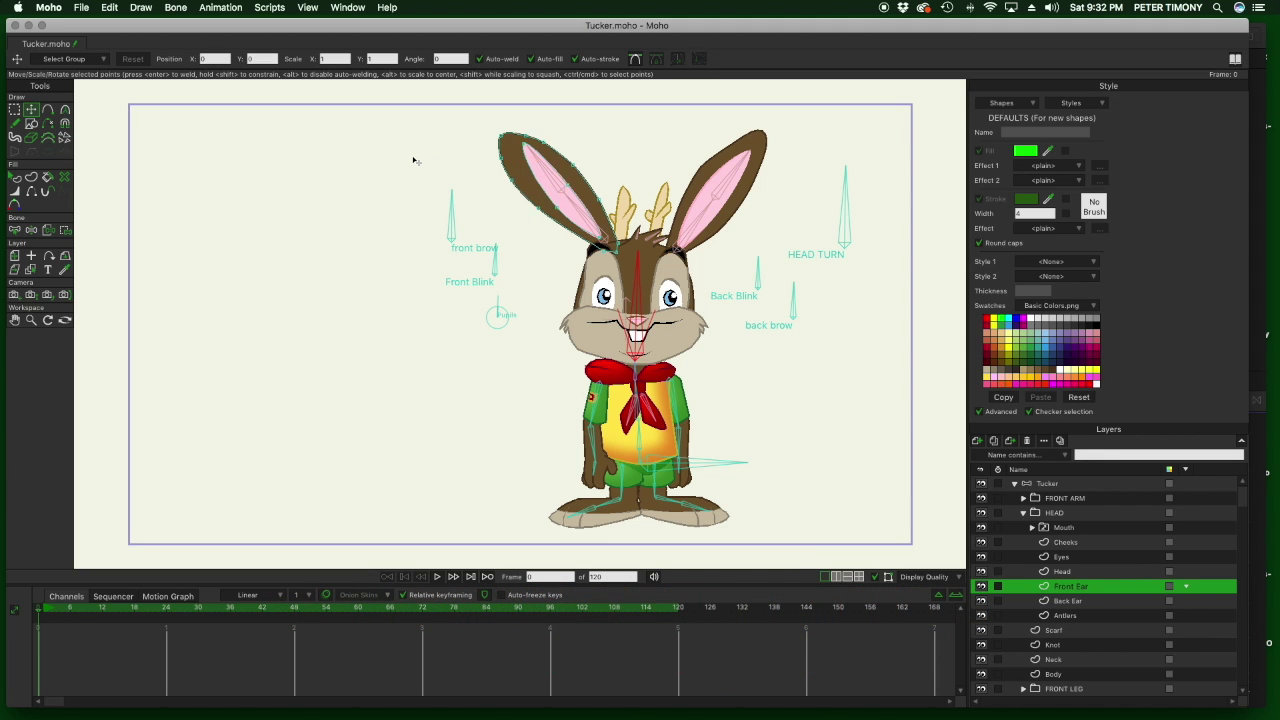
left_click(560, 210)
double_click(543, 212)
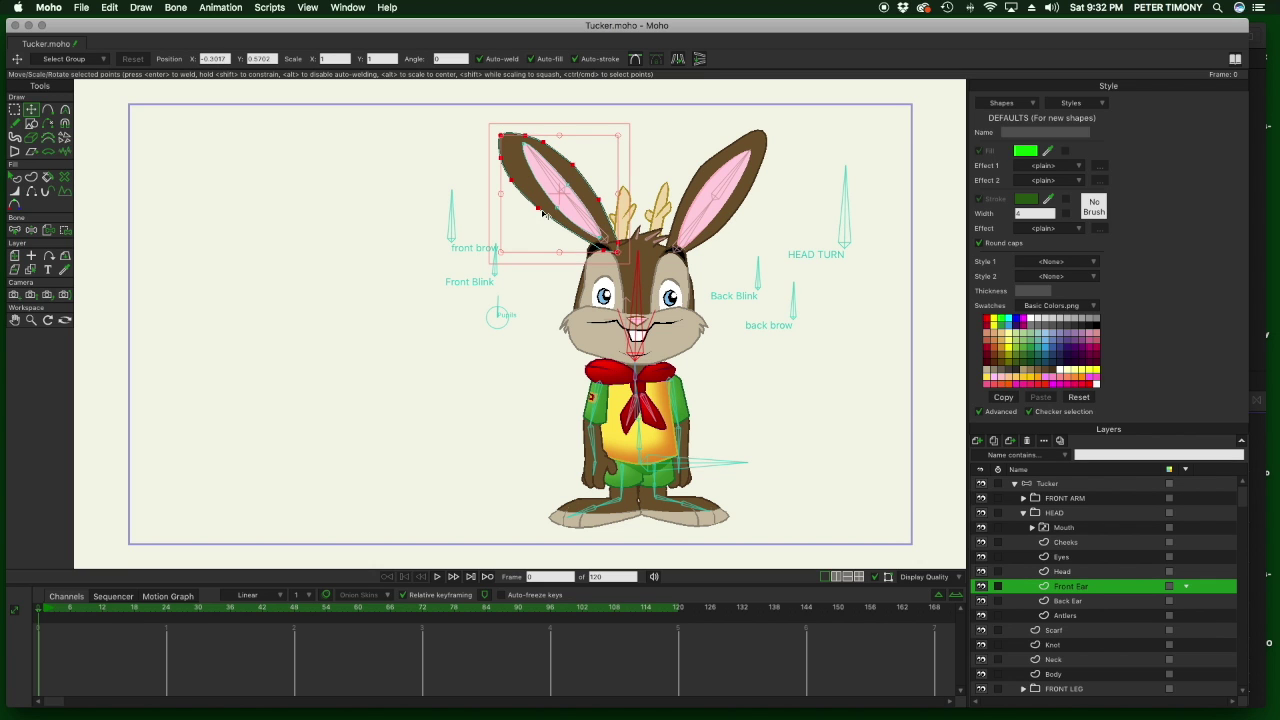
left_click(441, 177)
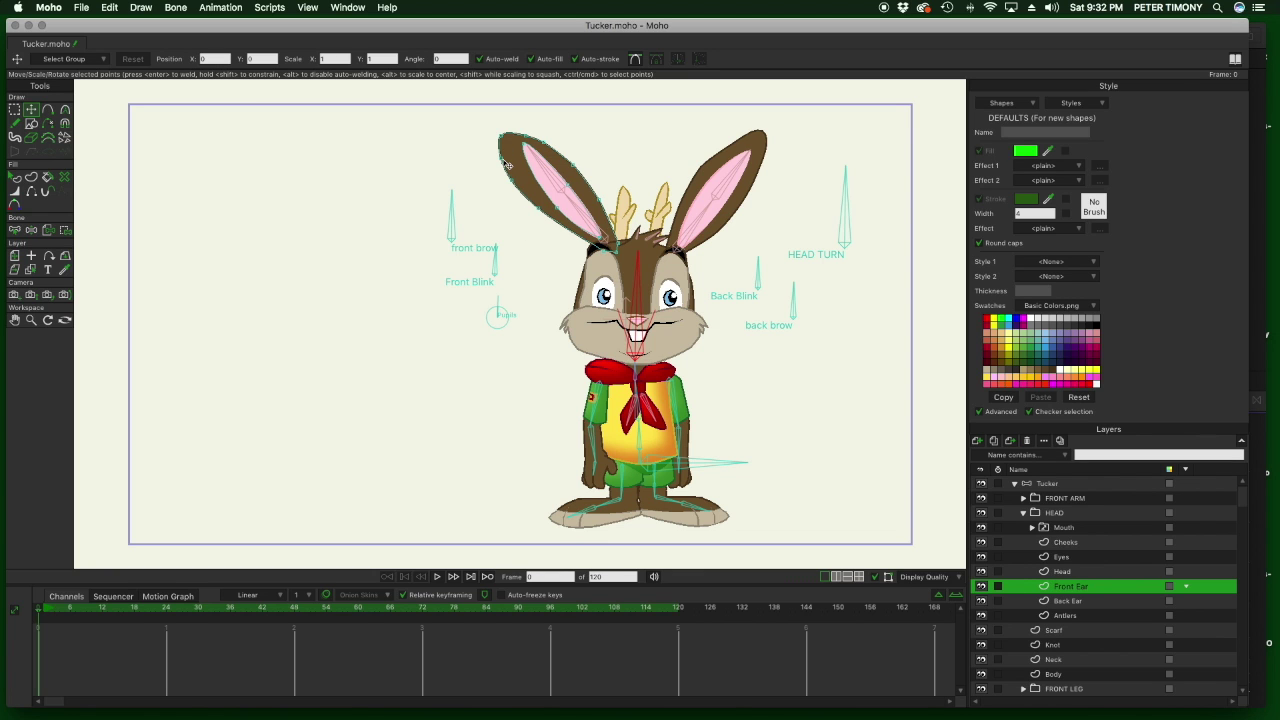
mouse_move(506, 163)
left_mouse_down()
mouse_move(442, 162)
mouse_move(491, 206)
mouse_move(545, 225)
mouse_move(525, 150)
mouse_move(534, 120)
mouse_move(491, 117)
mouse_move(474, 136)
mouse_move(505, 160)
left_mouse_up()
Select all ear points, move them up-left, enlarge the ear, rotate it upright, and deselect.
key("super+a")
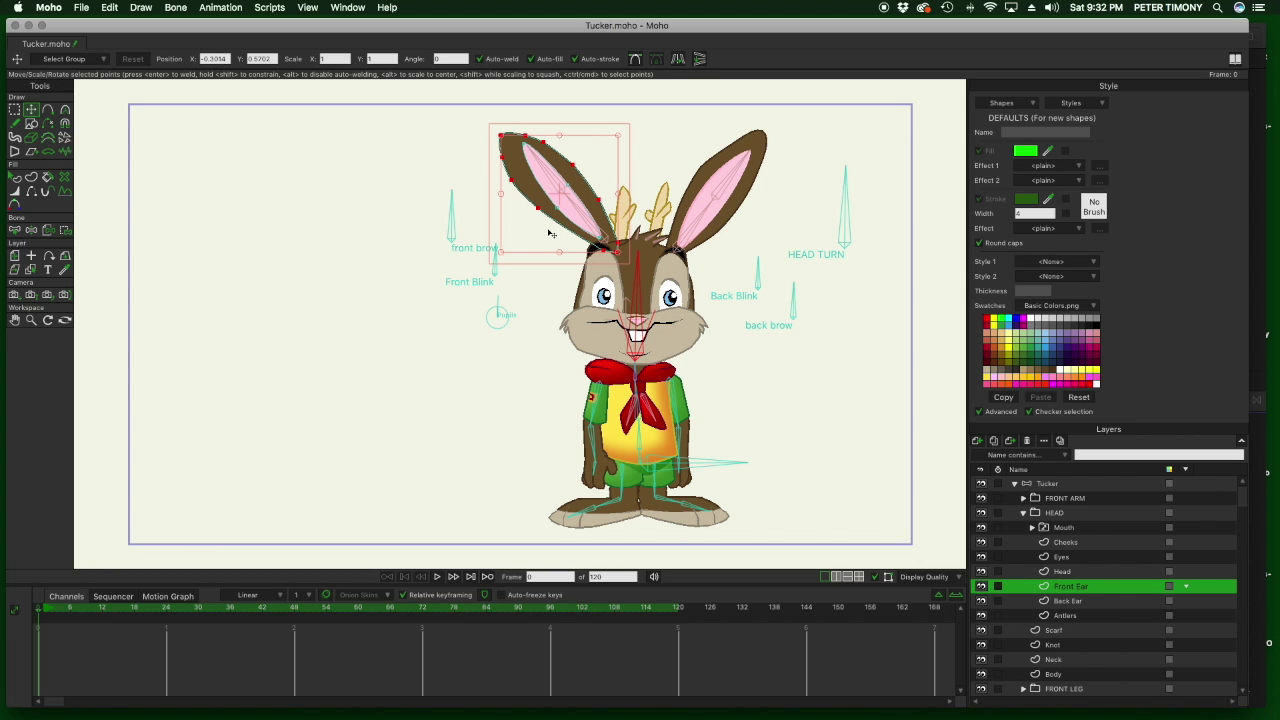
mouse_move(549, 239)
left_mouse_down()
mouse_move(543, 229)
mouse_move(297, 256)
mouse_move(536, 224)
left_mouse_up()
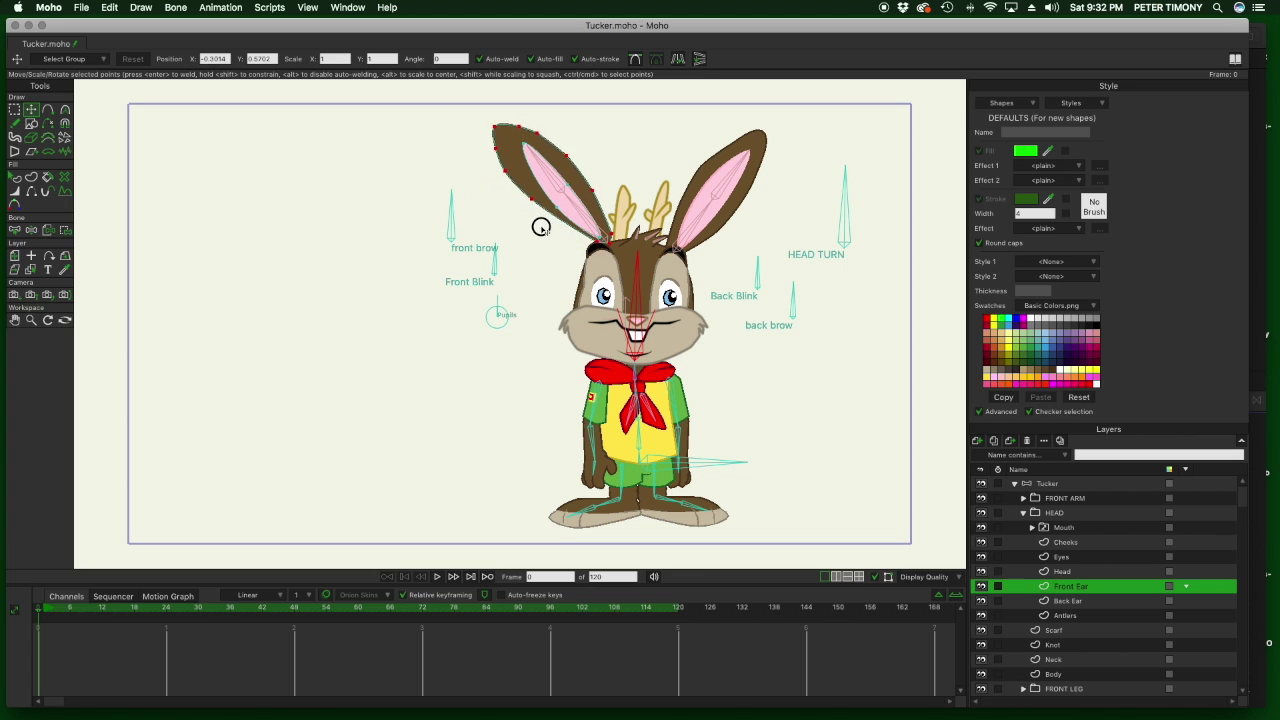
left_click(540, 227)
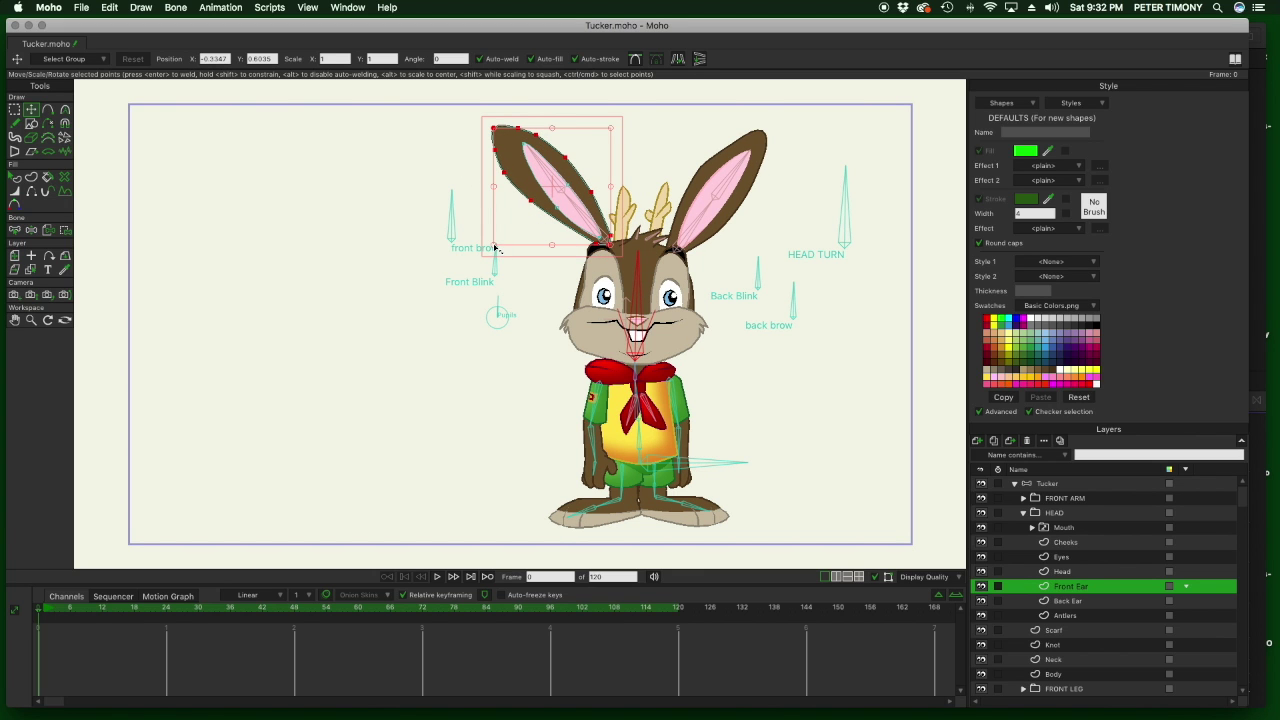
left_click_drag(491, 251, 558, 246)
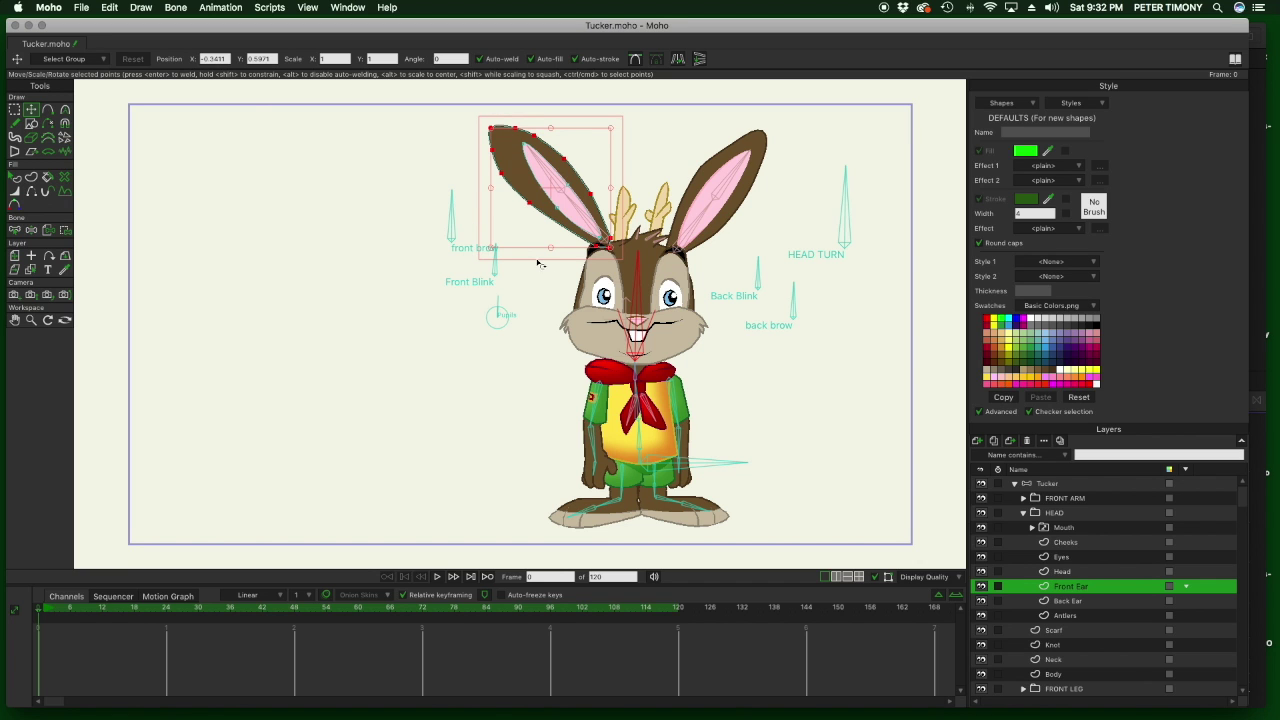
mouse_move(520, 258)
left_mouse_down()
mouse_move(451, 229)
mouse_move(433, 194)
mouse_move(508, 250)
mouse_move(583, 242)
mouse_move(558, 260)
mouse_move(511, 263)
left_mouse_up()
left_click(610, 214)
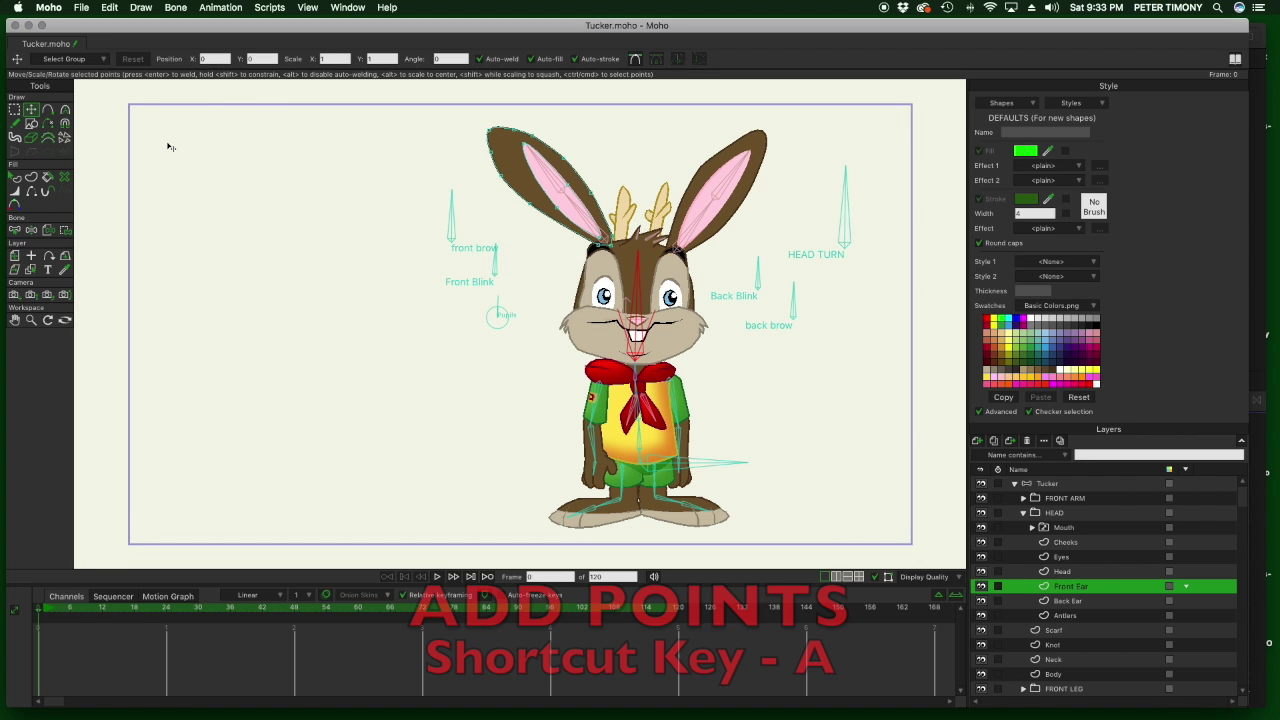
With Add Point, draw a closed four-sided green shape beside the rabbit and start a line below it.
left_click(50, 112)
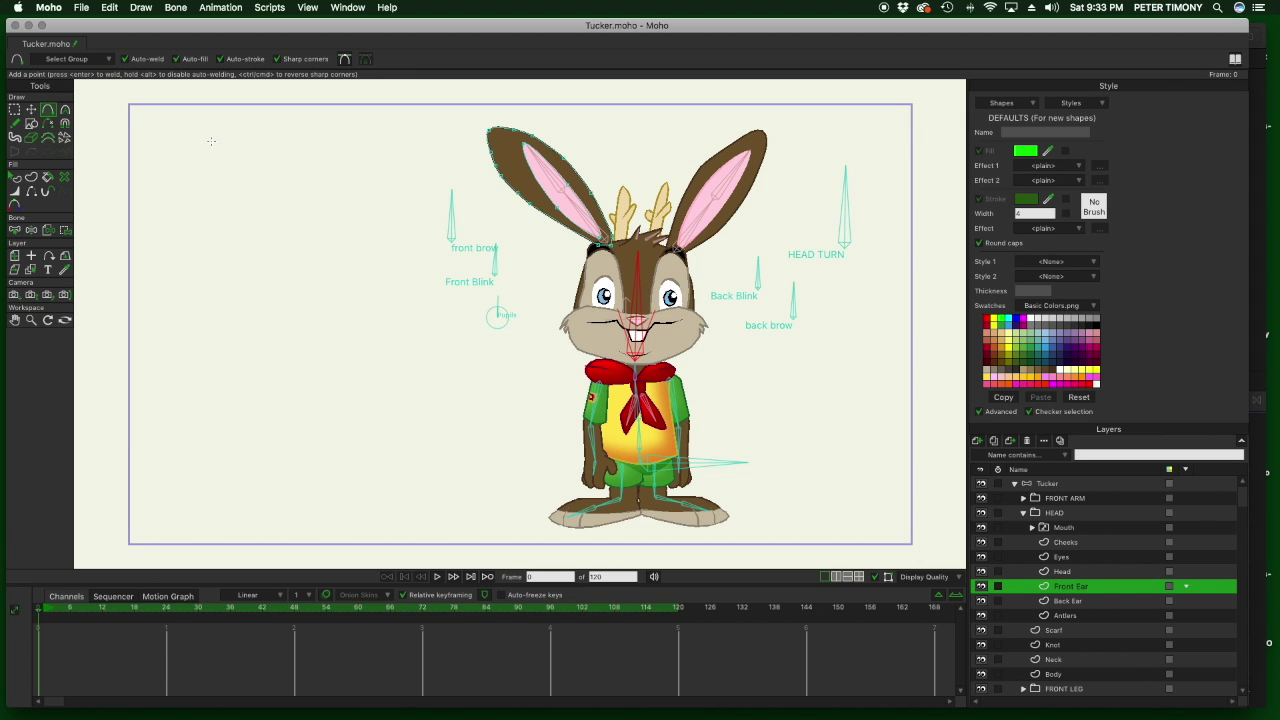
left_click_drag(211, 141, 260, 147)
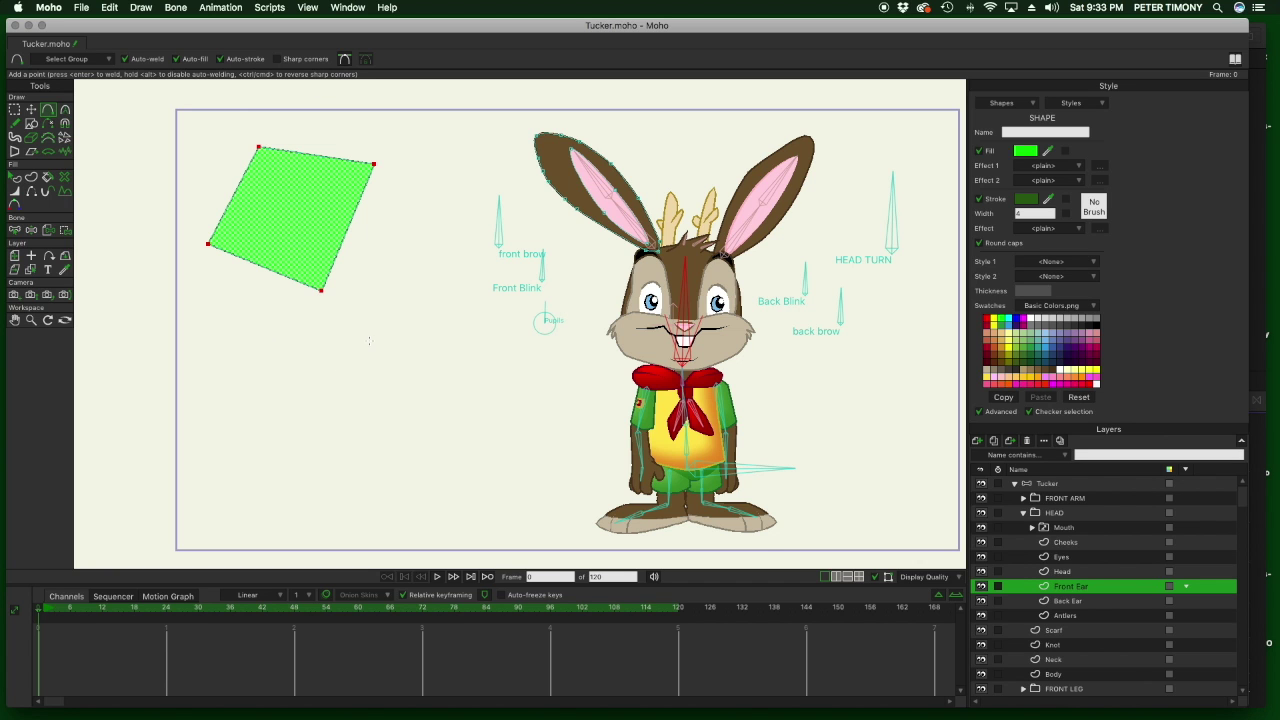
mouse_move(370, 340)
left_mouse_down()
mouse_move(258, 360)
mouse_move(259, 450)
left_mouse_up()
Add more points to the lower line and weld it onto its start into a rounded green shape.
left_click(288, 456)
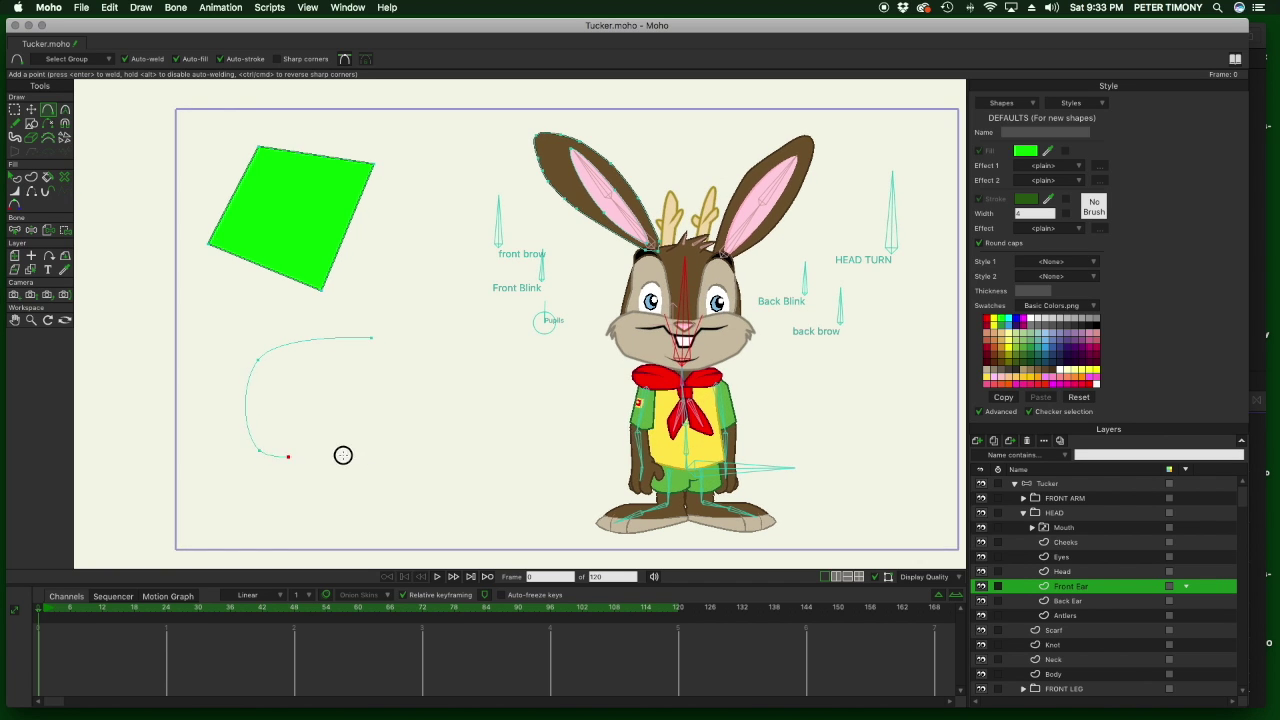
left_click_drag(343, 456, 375, 339)
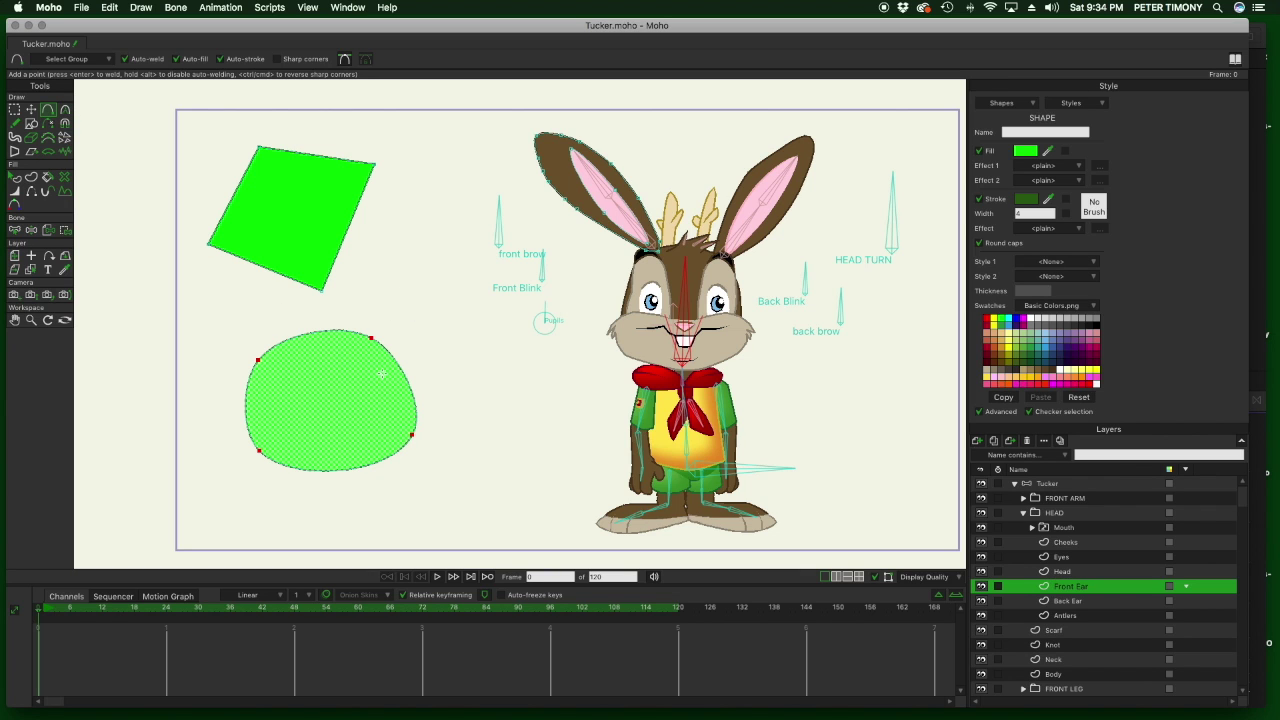
left_click(65, 112)
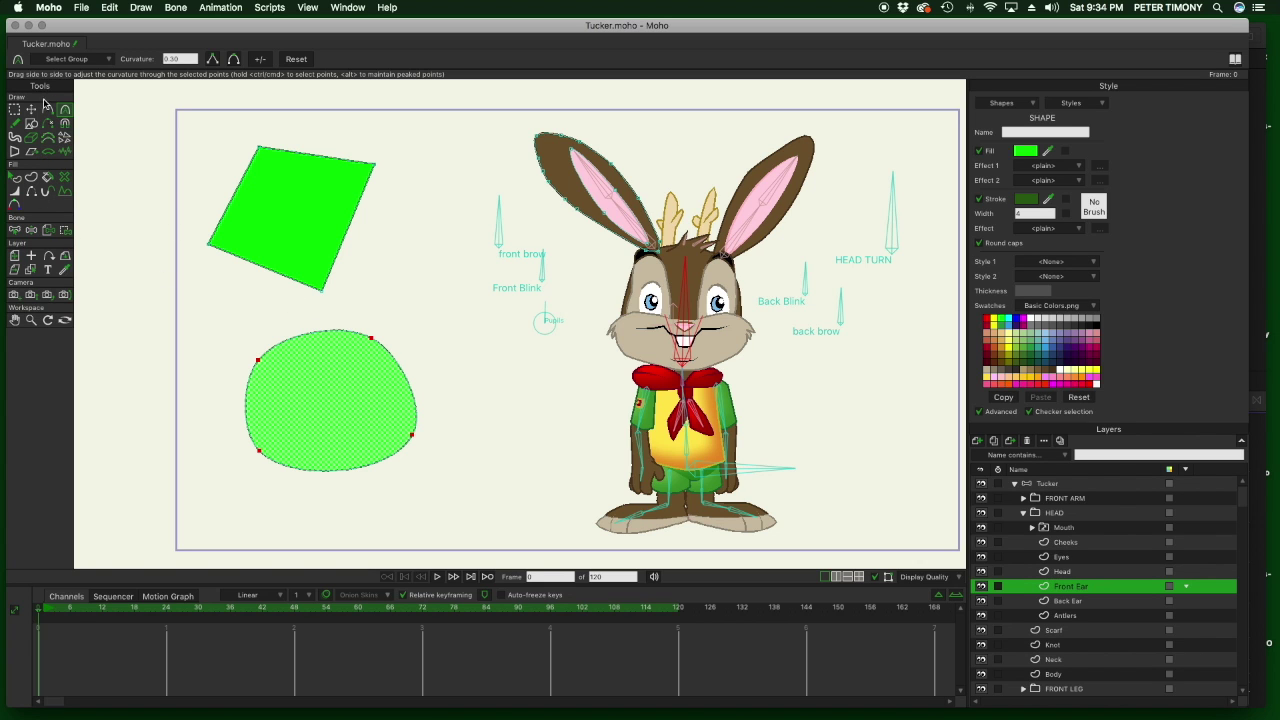
Select one point on the blob's edge and sharpen it, then round it out with Curvature.
left_click(15, 110)
left_click(430, 443)
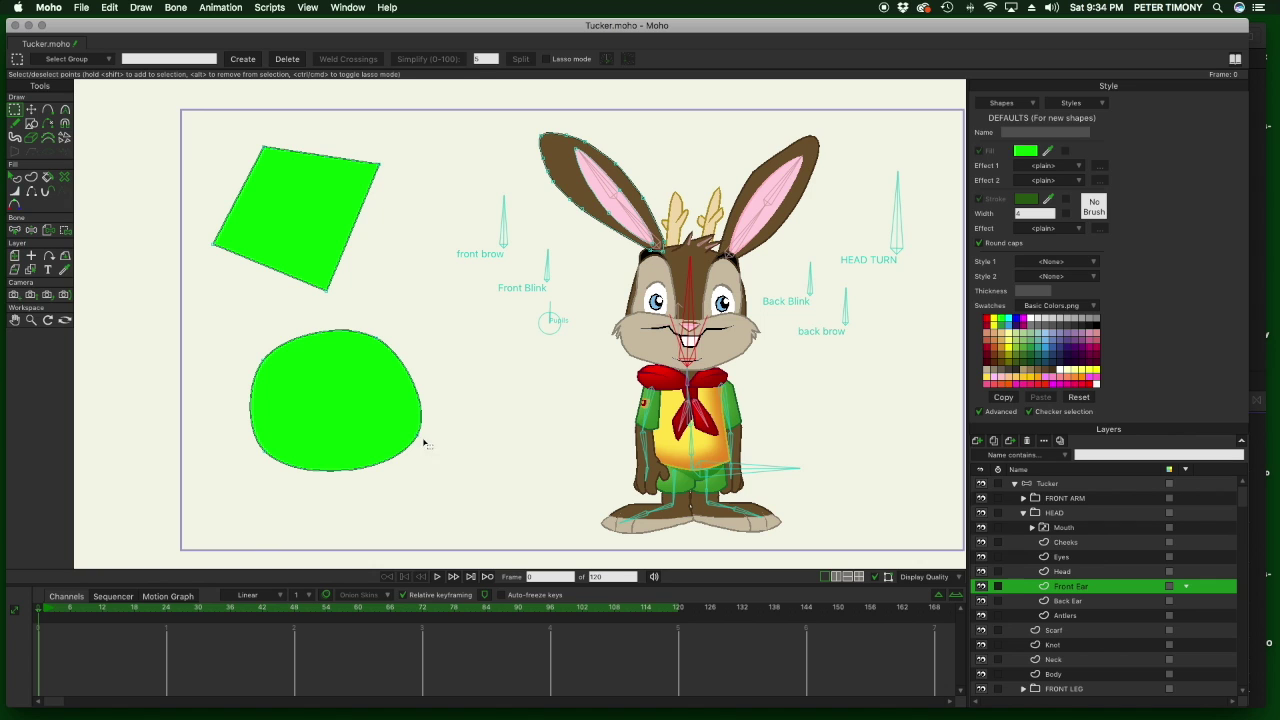
left_click(417, 436)
left_click(65, 110)
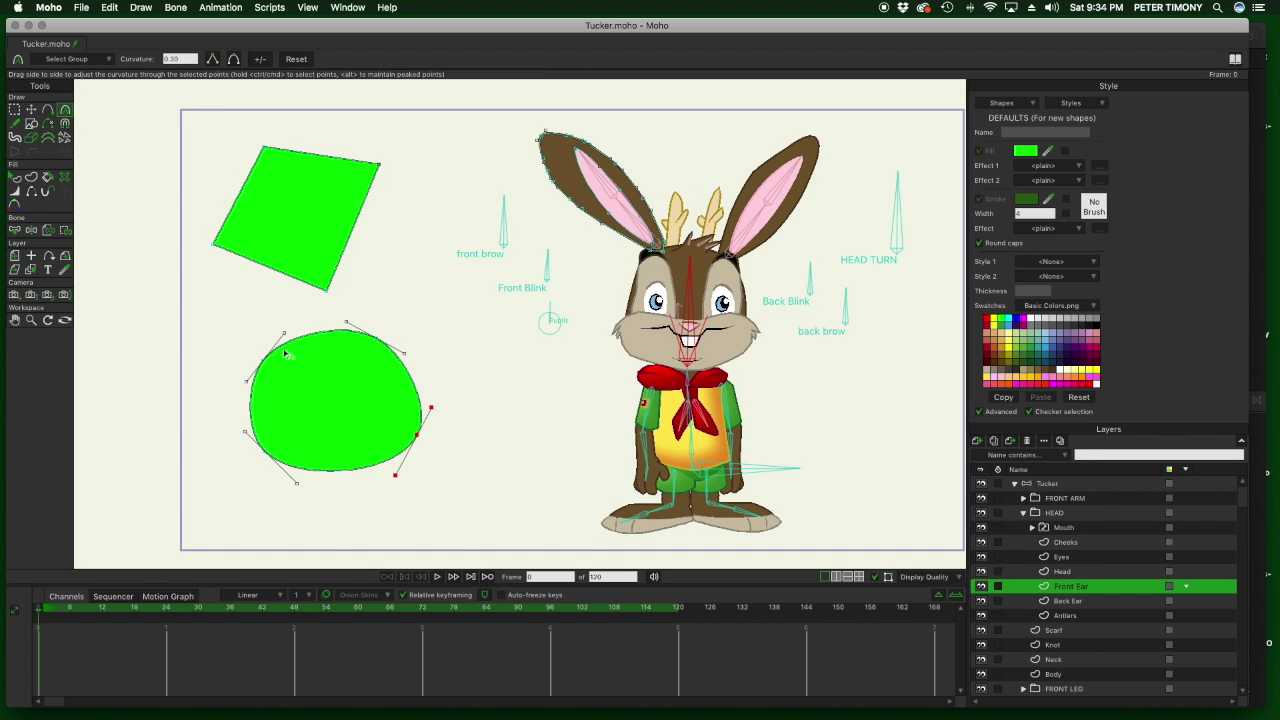
scroll(405, 460, "down", 1)
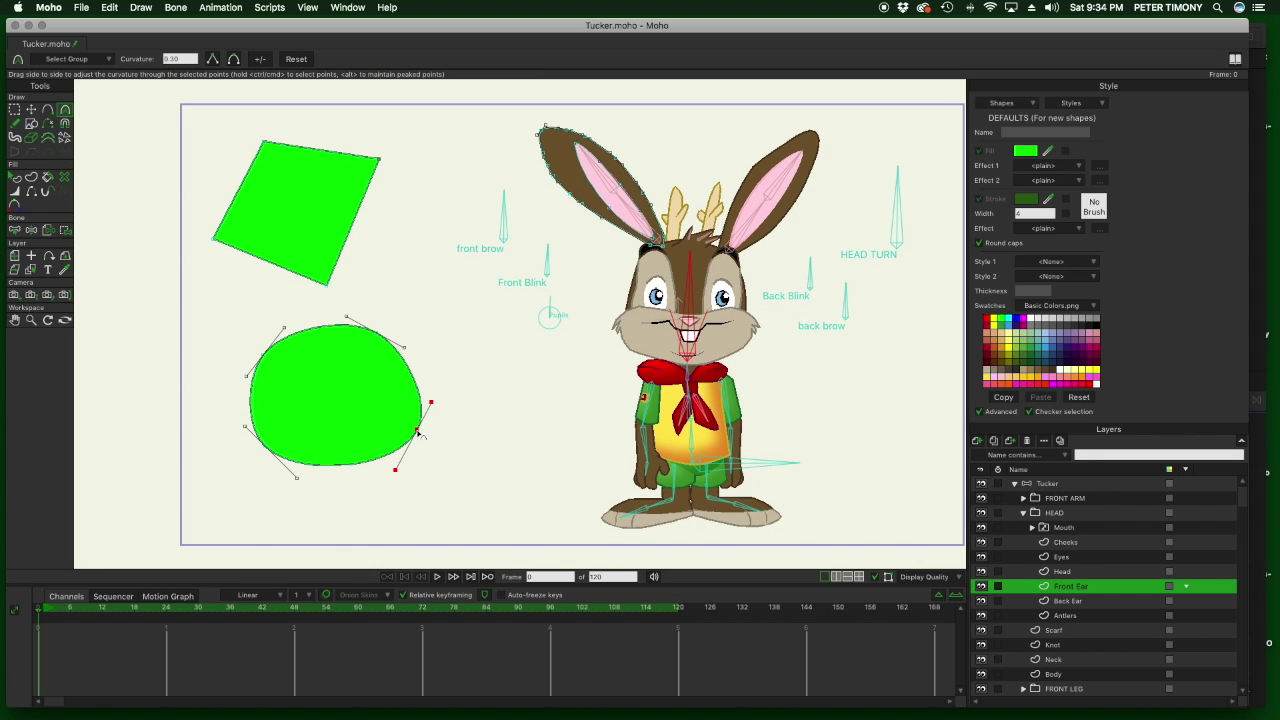
left_click_drag(417, 429, 149, 437)
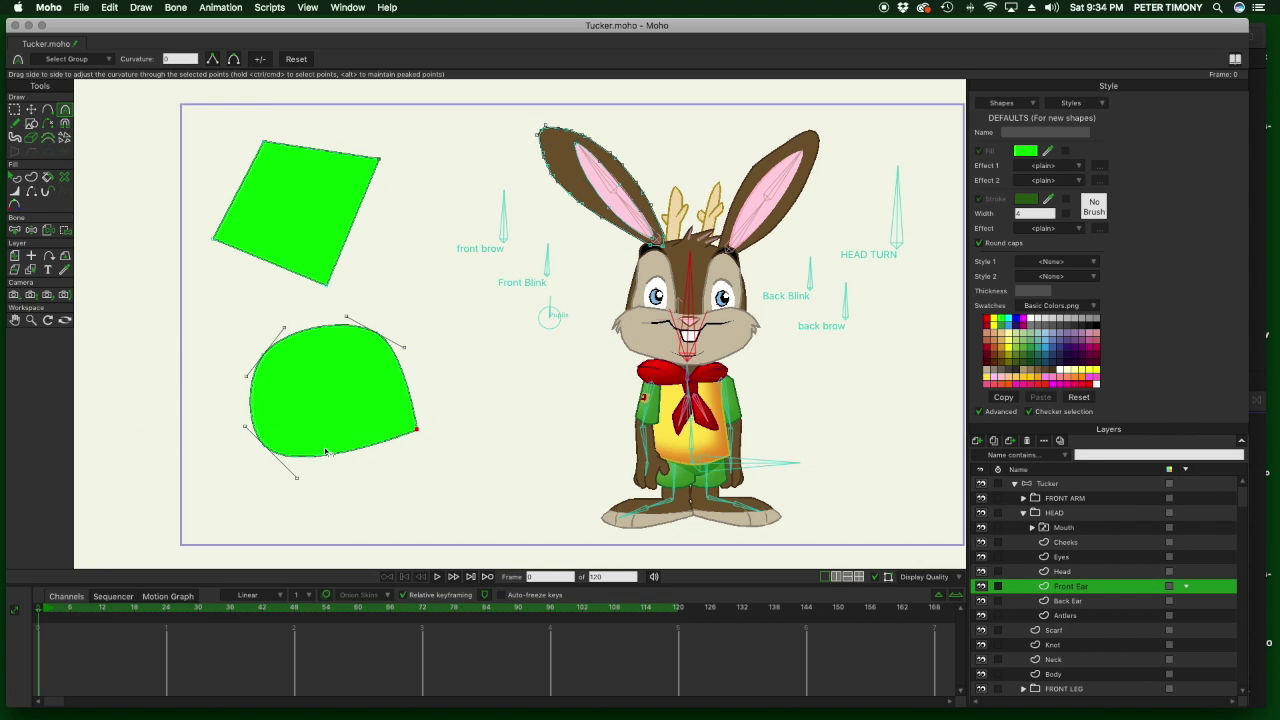
left_click_drag(420, 432, 677, 425)
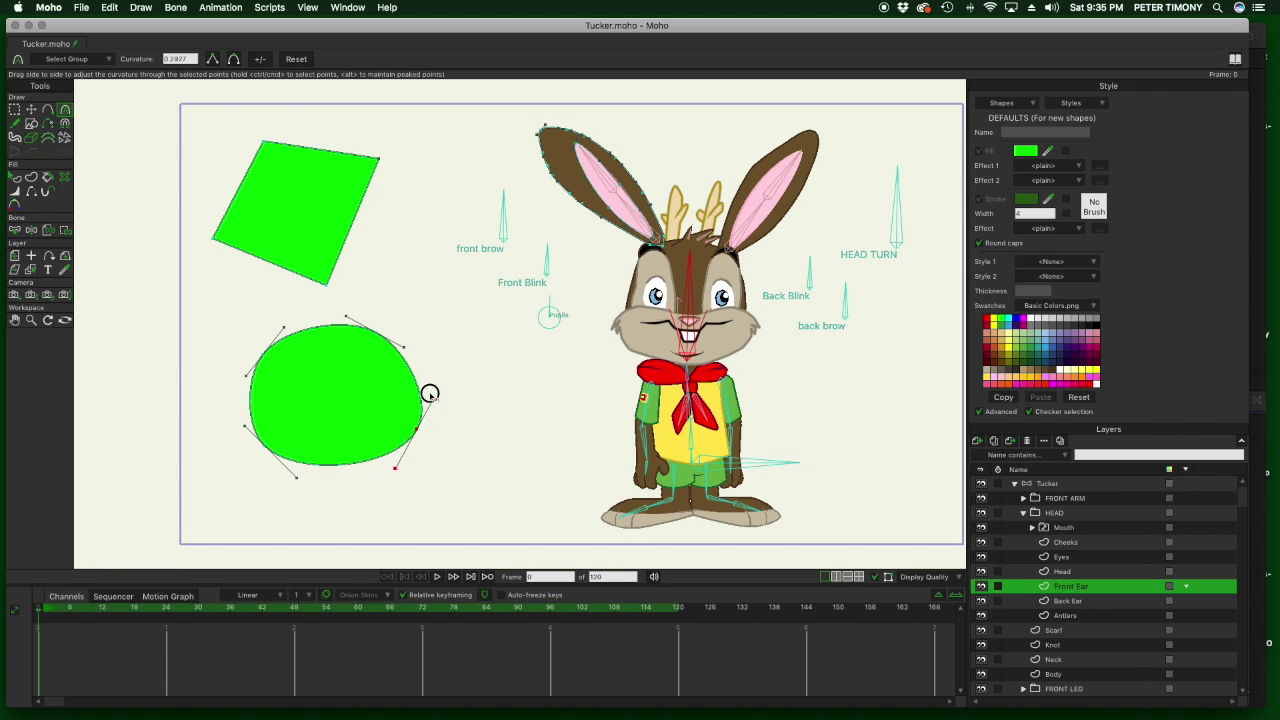
Sharpen the blob's right point into a tip, round it again, then box-select the quad's corners.
left_click_drag(429, 393, 509, 443)
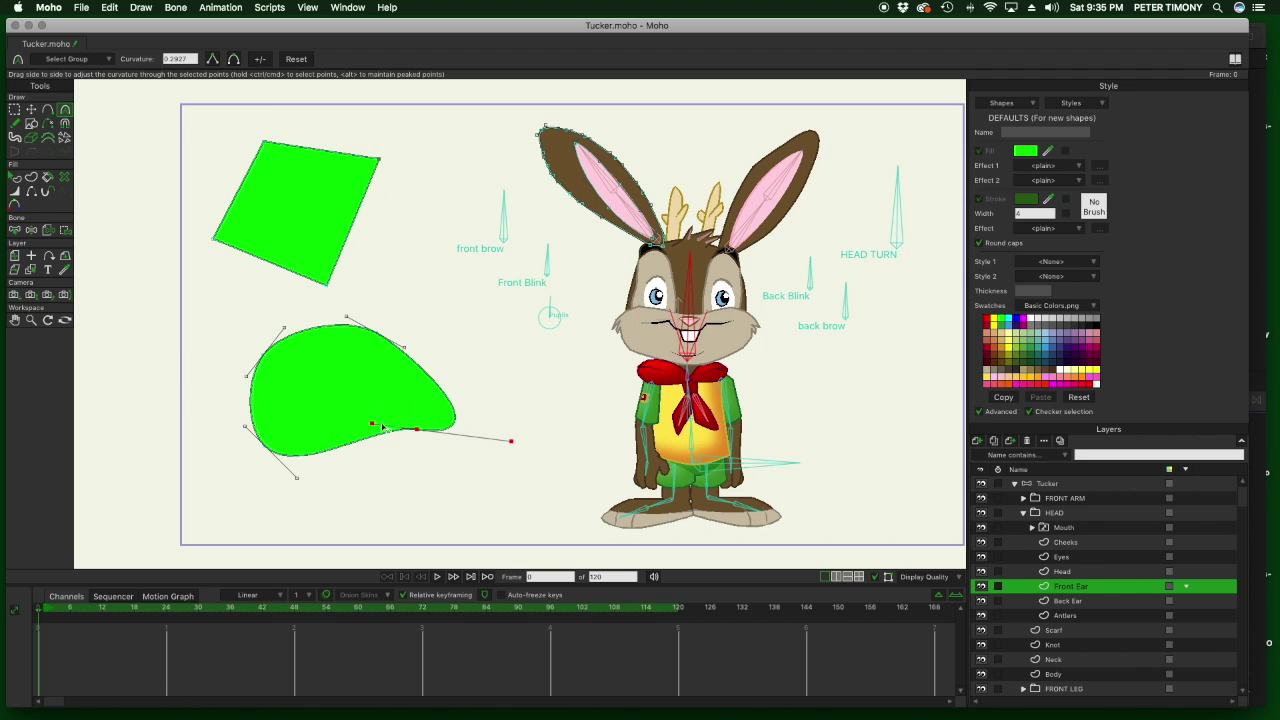
left_click_drag(383, 428, 397, 360)
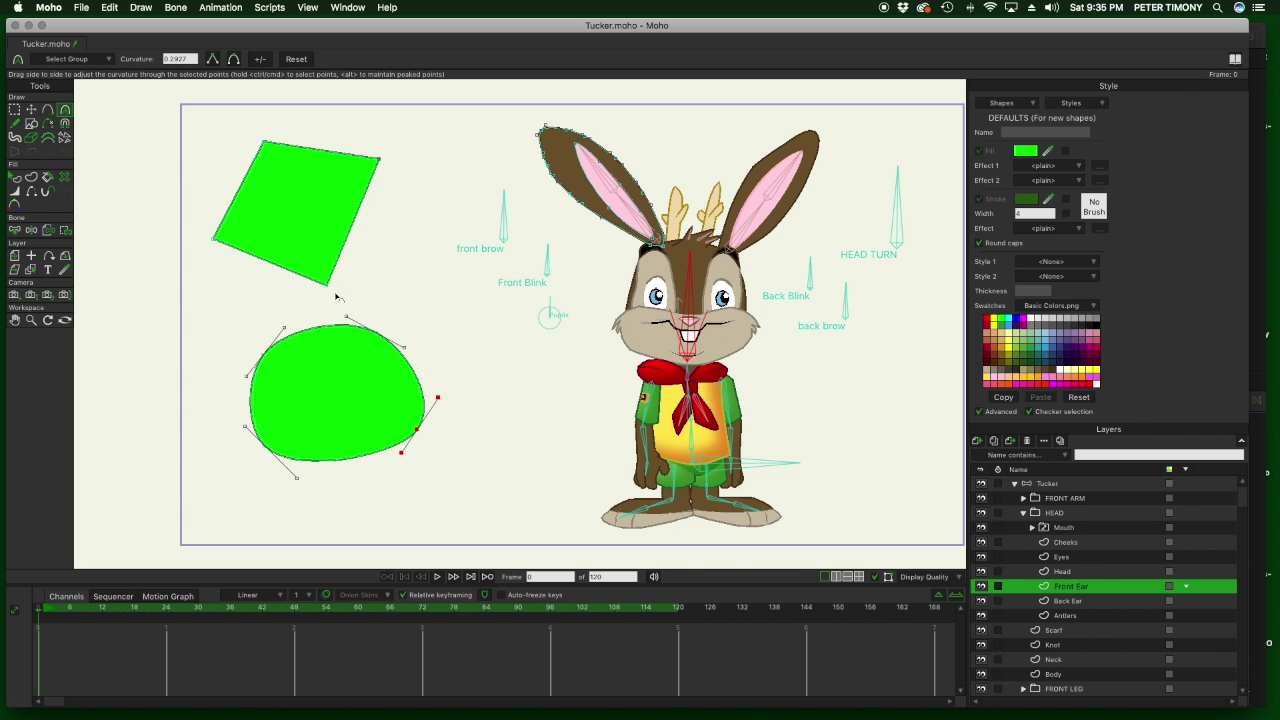
left_click(334, 347)
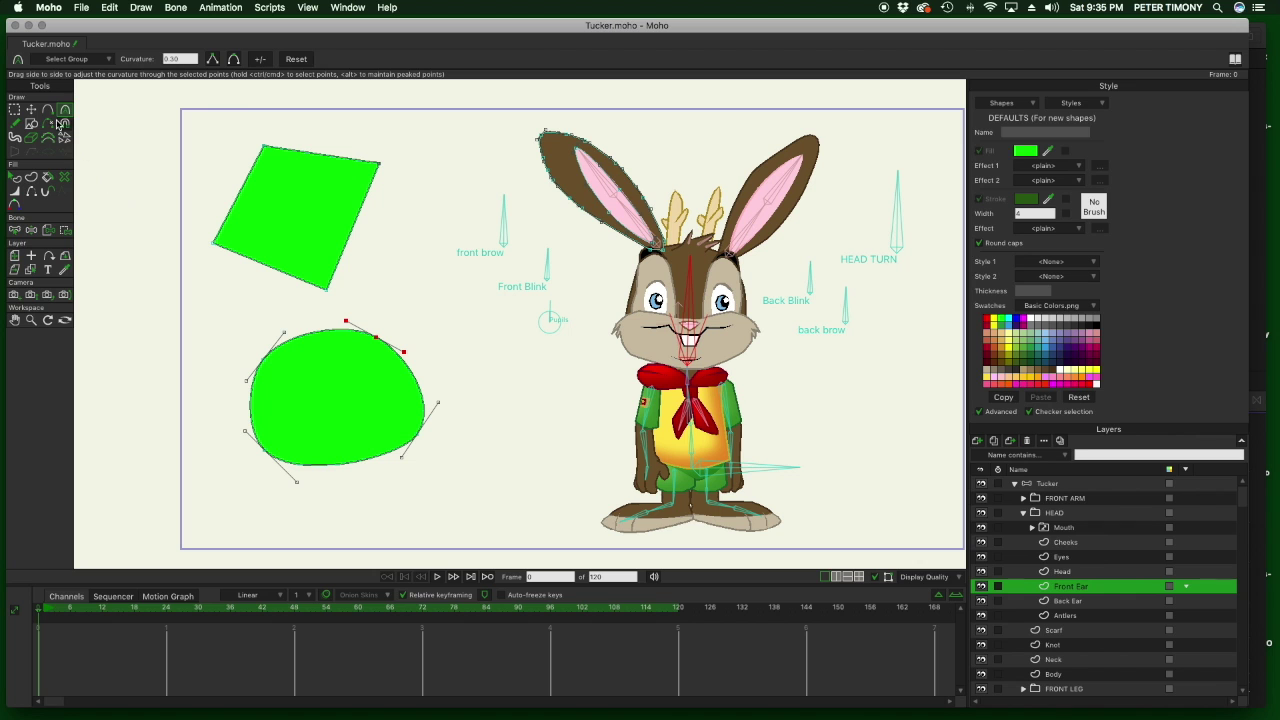
left_click(14, 109)
left_click_drag(193, 117, 432, 316)
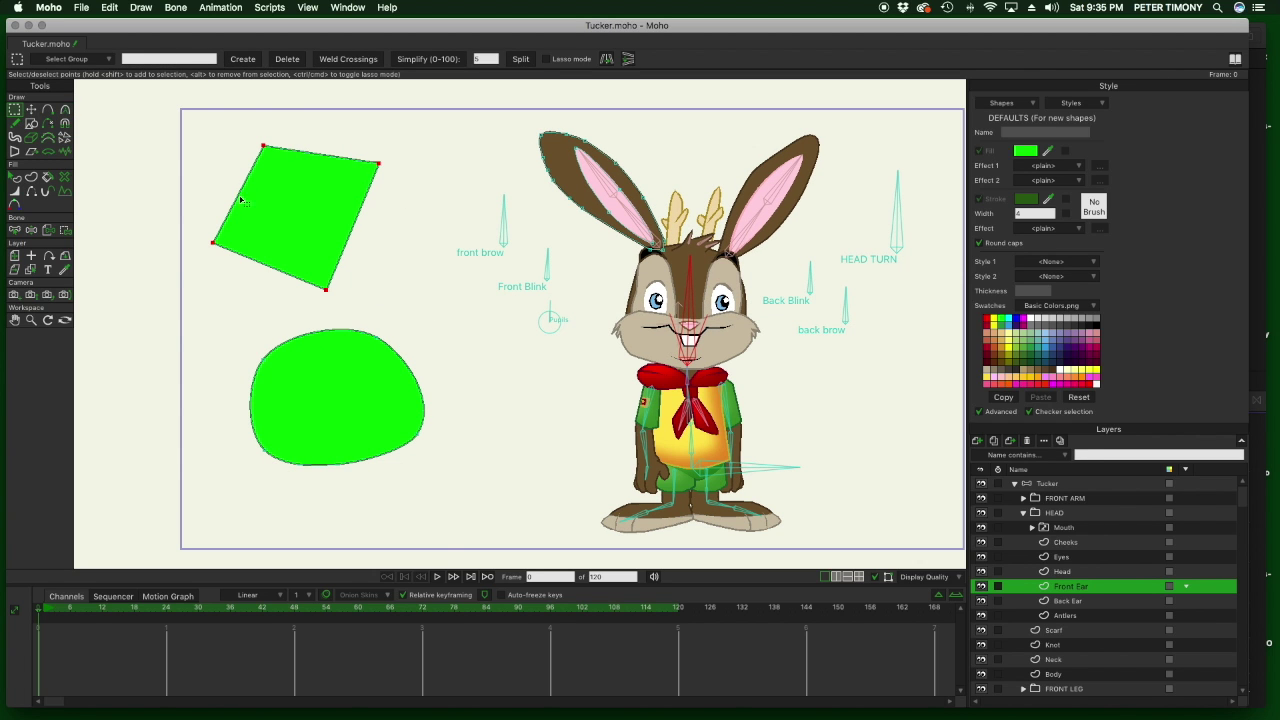
scroll(229, 214, "up", 2)
left_click(65, 110)
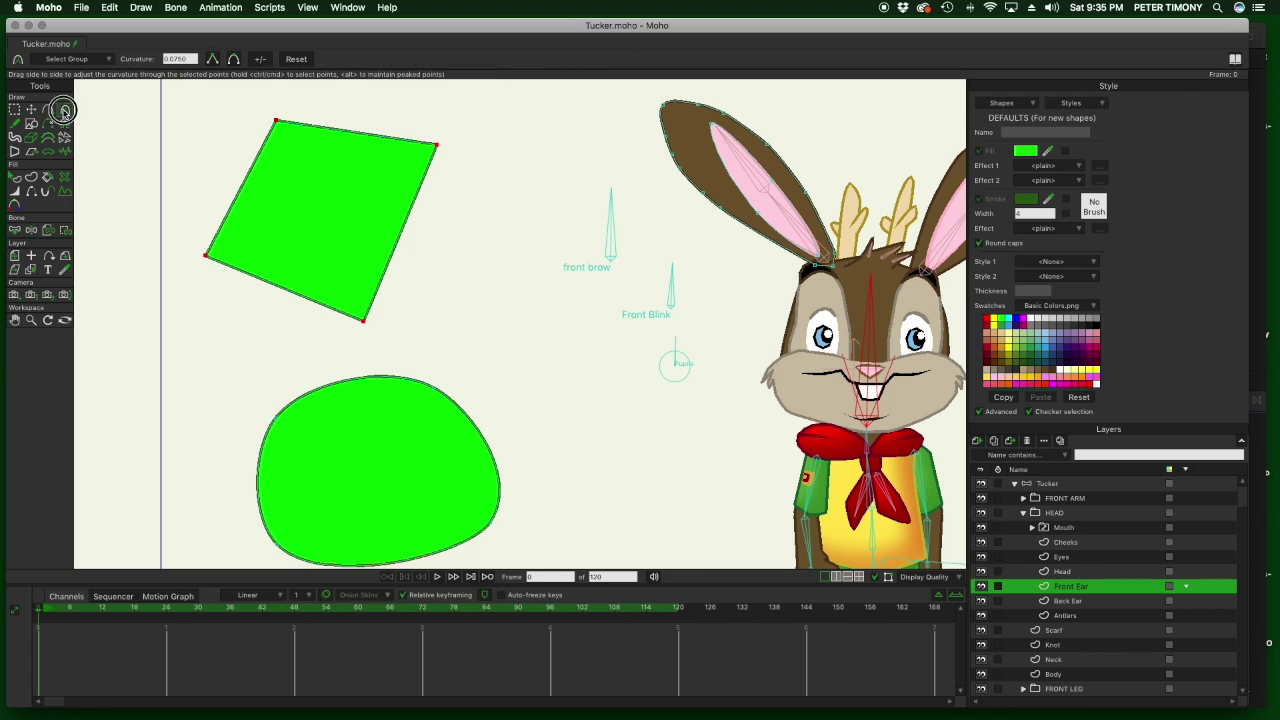
left_click(213, 61)
left_click(234, 60)
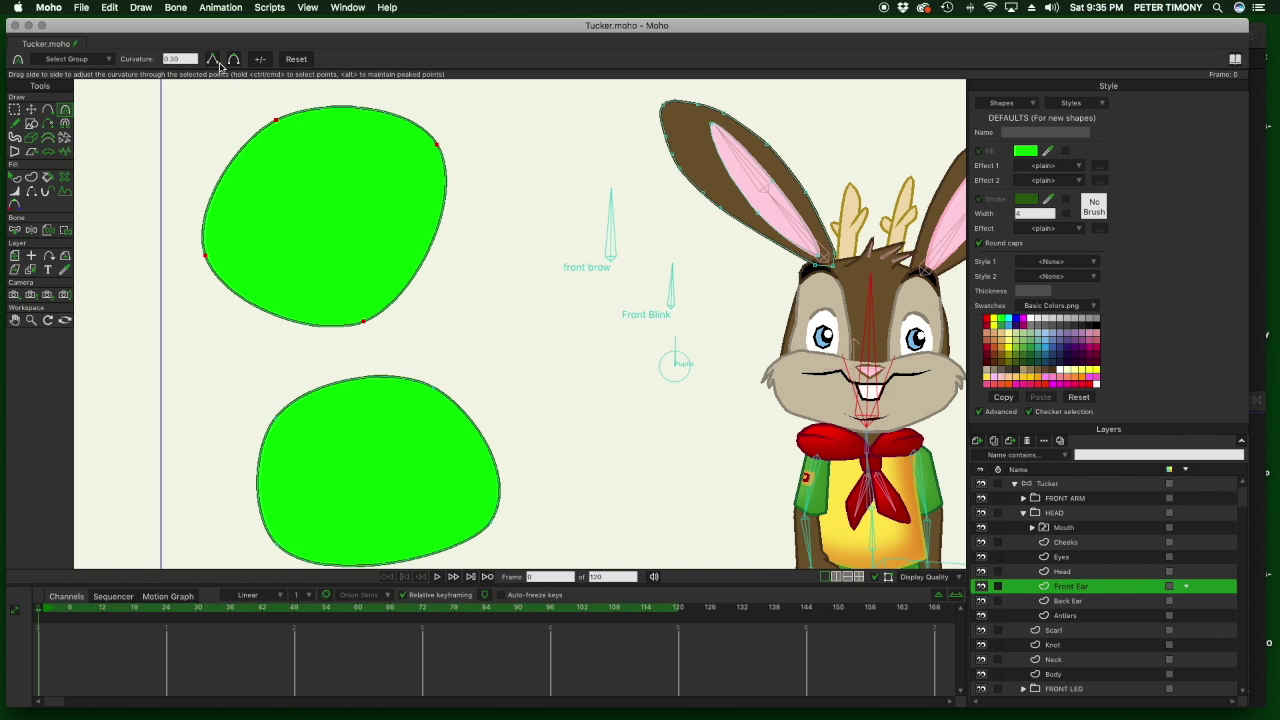
left_click(213, 60)
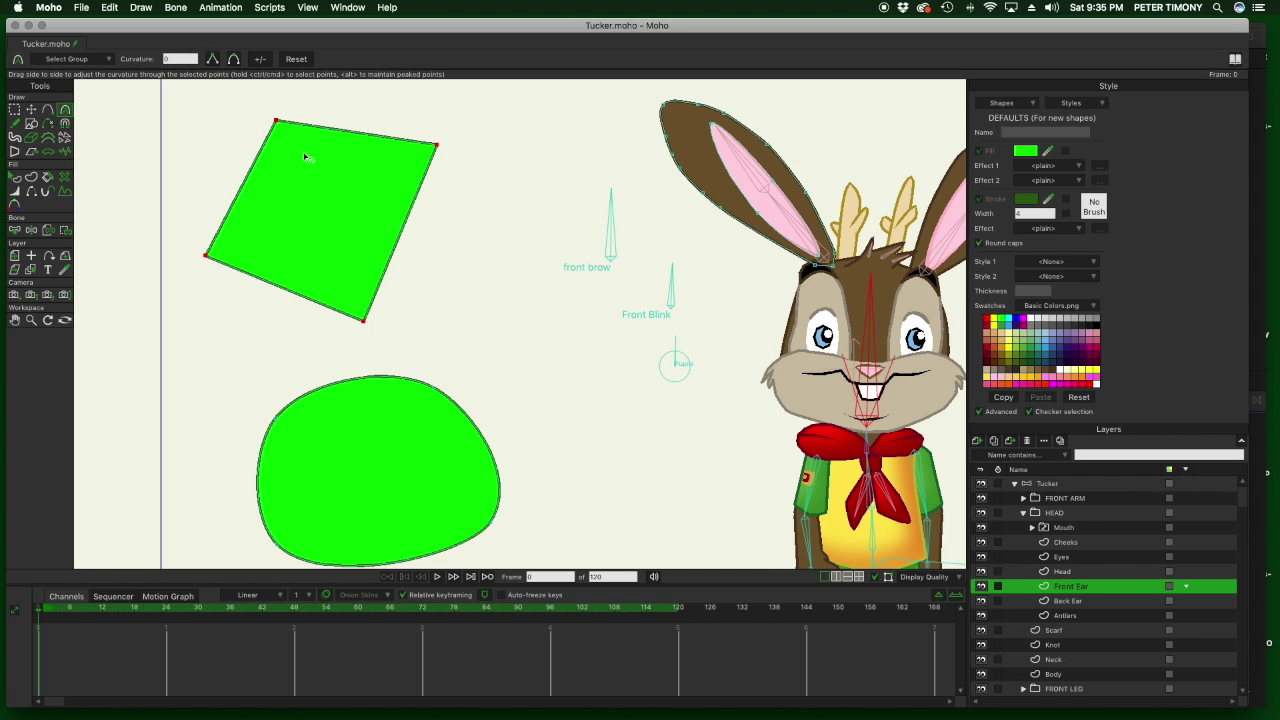
left_click_drag(449, 258, 140, 286)
key("ctrl+r")
left_click(16, 124)
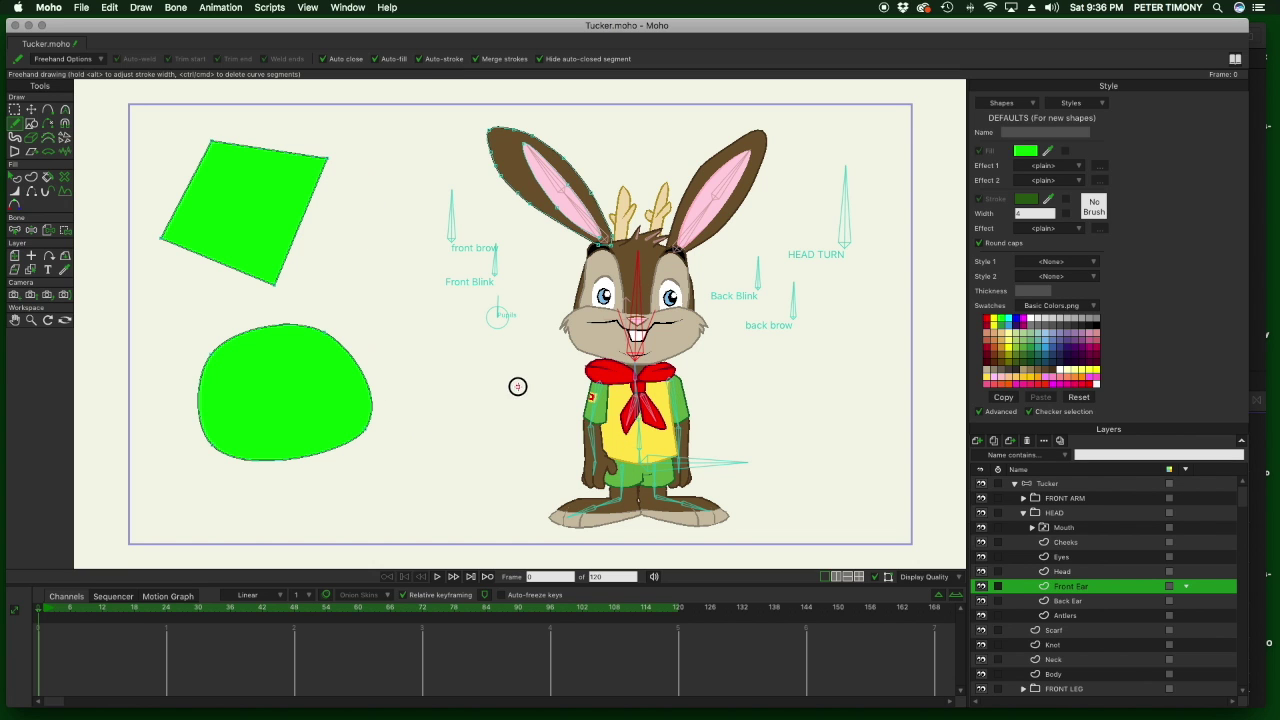
Freehand-draw a green oval and a teardrop, then disable Auto close and draw an open bottom curve.
mouse_move(516, 380)
left_mouse_down()
mouse_move(462, 379)
mouse_move(439, 427)
mouse_move(465, 463)
mouse_move(515, 443)
mouse_move(517, 381)
left_mouse_up()
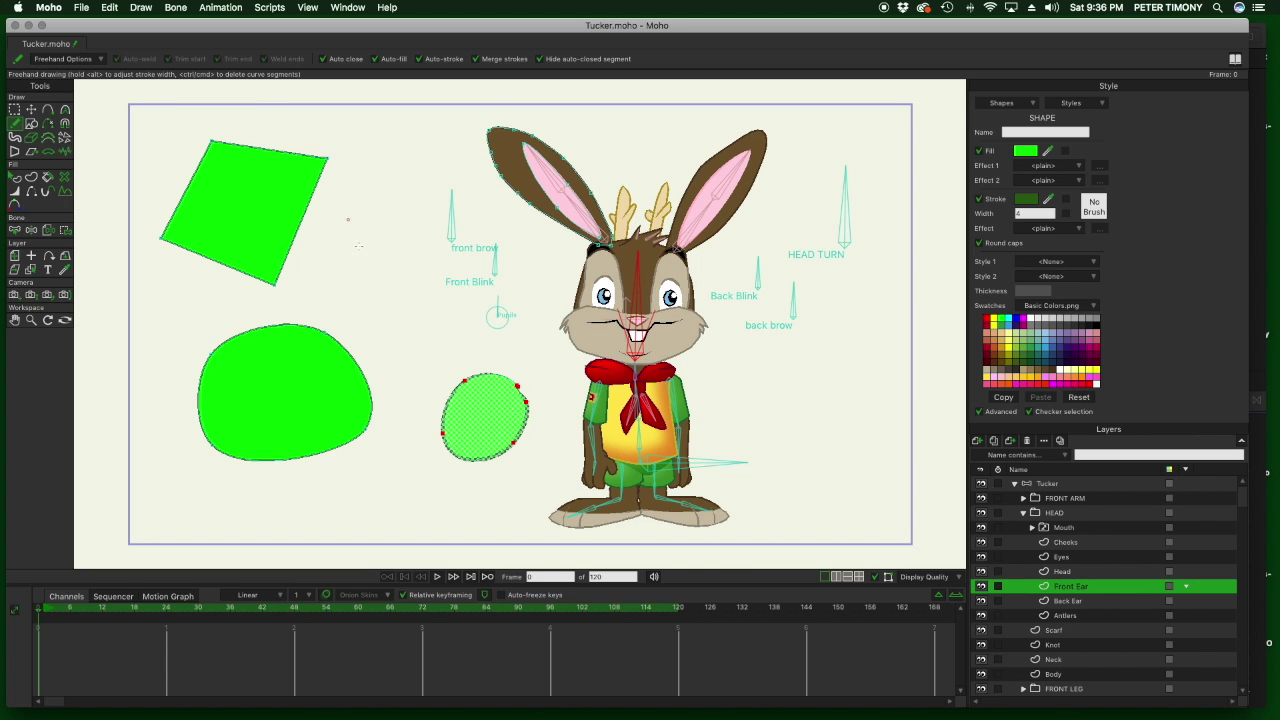
mouse_move(406, 178)
left_mouse_down()
mouse_move(370, 201)
mouse_move(352, 257)
mouse_move(379, 314)
mouse_move(407, 320)
mouse_move(421, 307)
mouse_move(416, 243)
left_mouse_up()
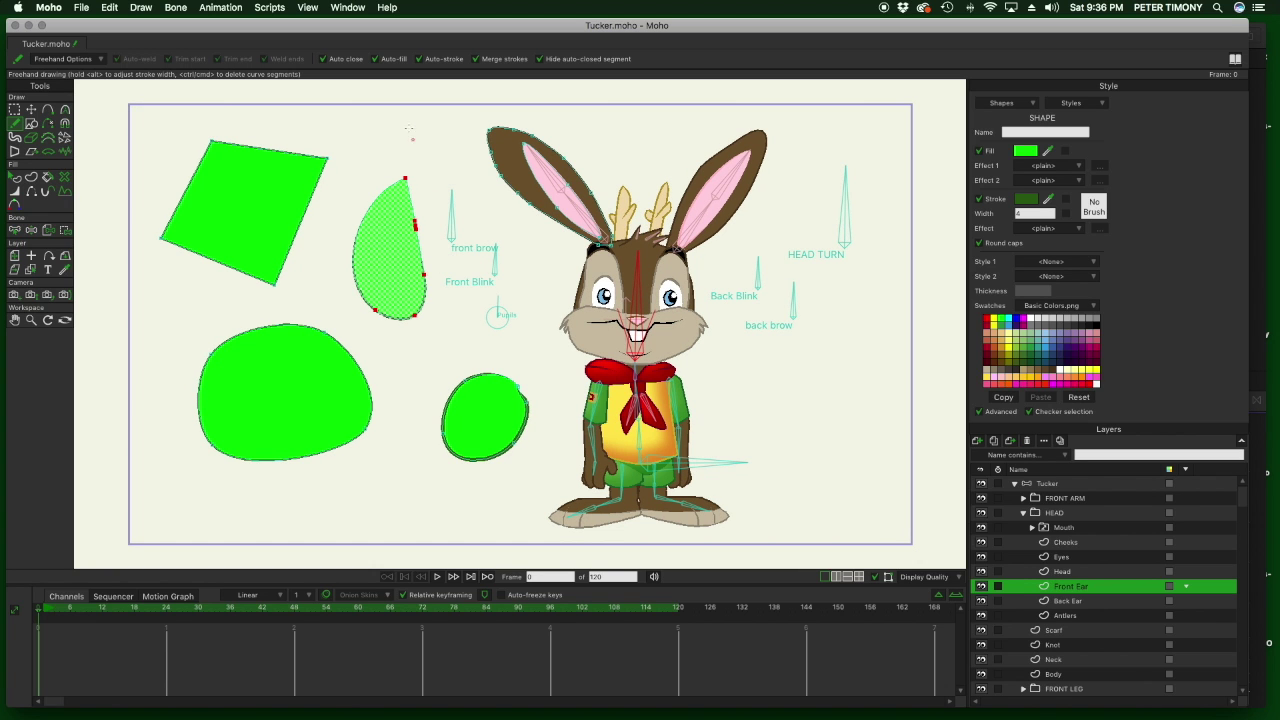
left_click(323, 59)
mouse_move(168, 511)
left_mouse_down()
mouse_move(320, 531)
mouse_move(395, 465)
left_mouse_up()
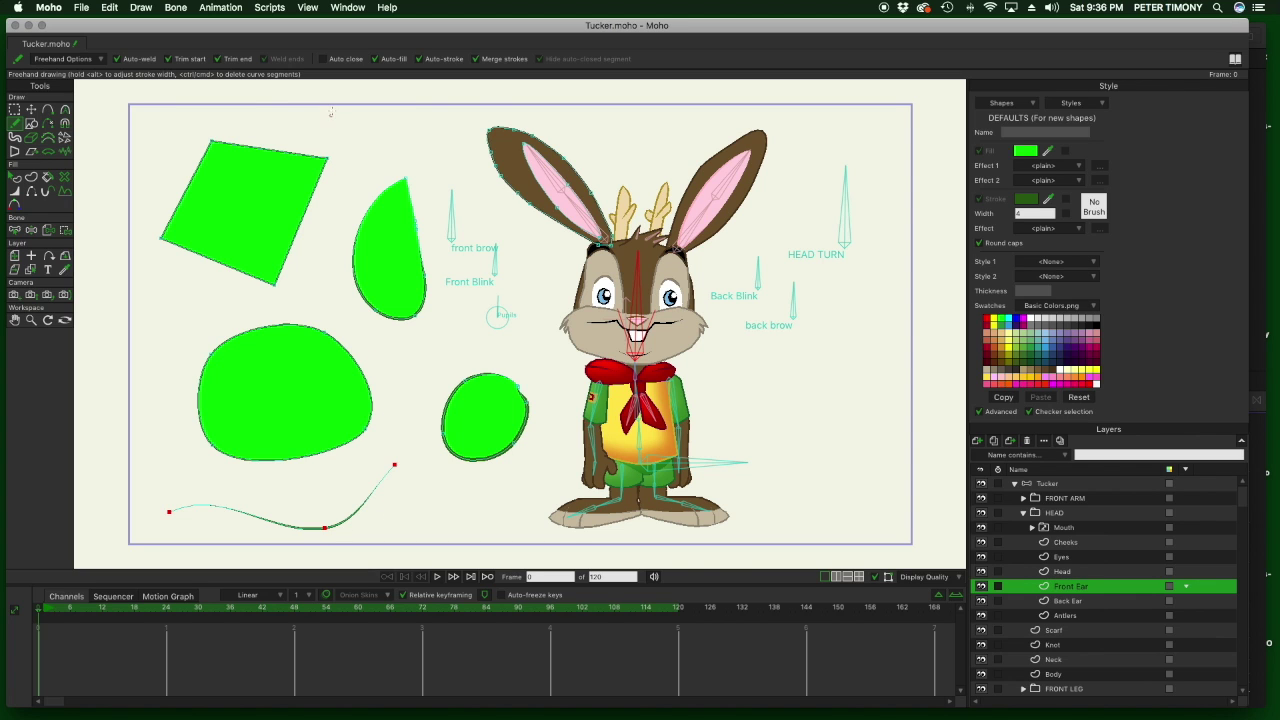
Turn off Trim start and Trim end, then draw open strokes across the top and beside the teardrop.
left_click(172, 60)
left_click(219, 60)
mouse_move(306, 120)
left_mouse_down()
mouse_move(487, 131)
mouse_move(411, 150)
left_mouse_up()
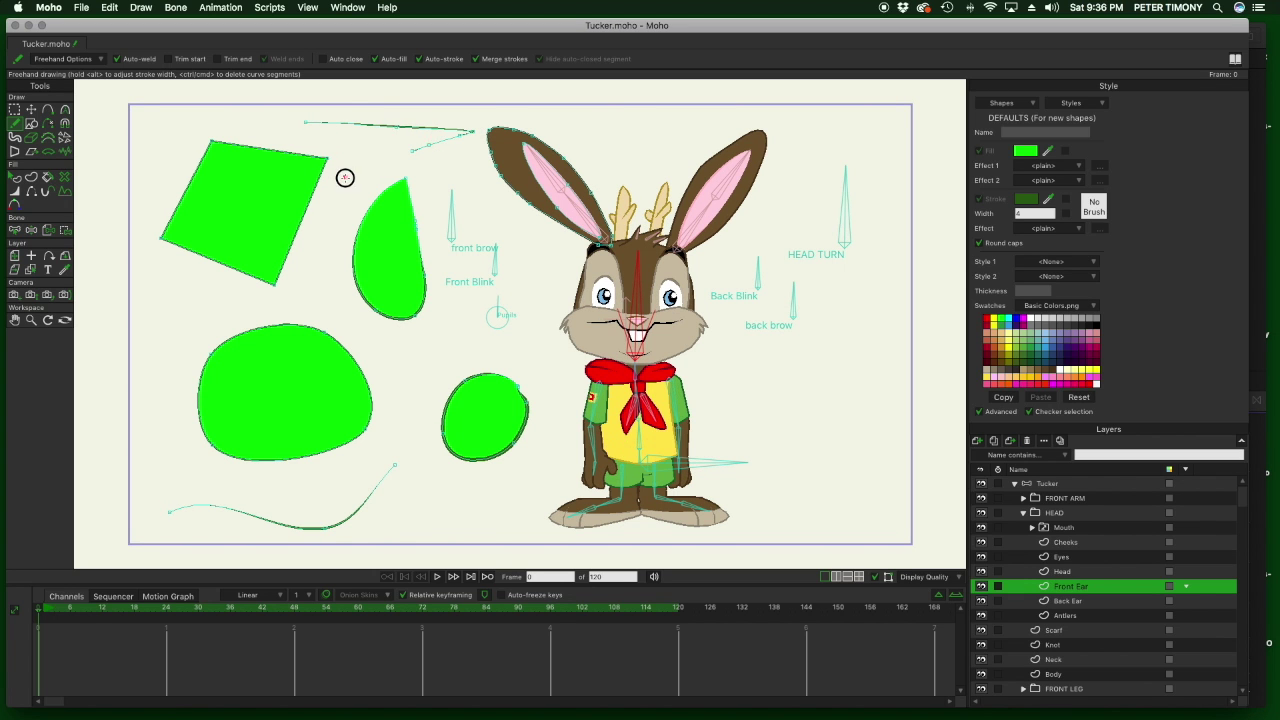
left_click_drag(346, 179, 337, 266)
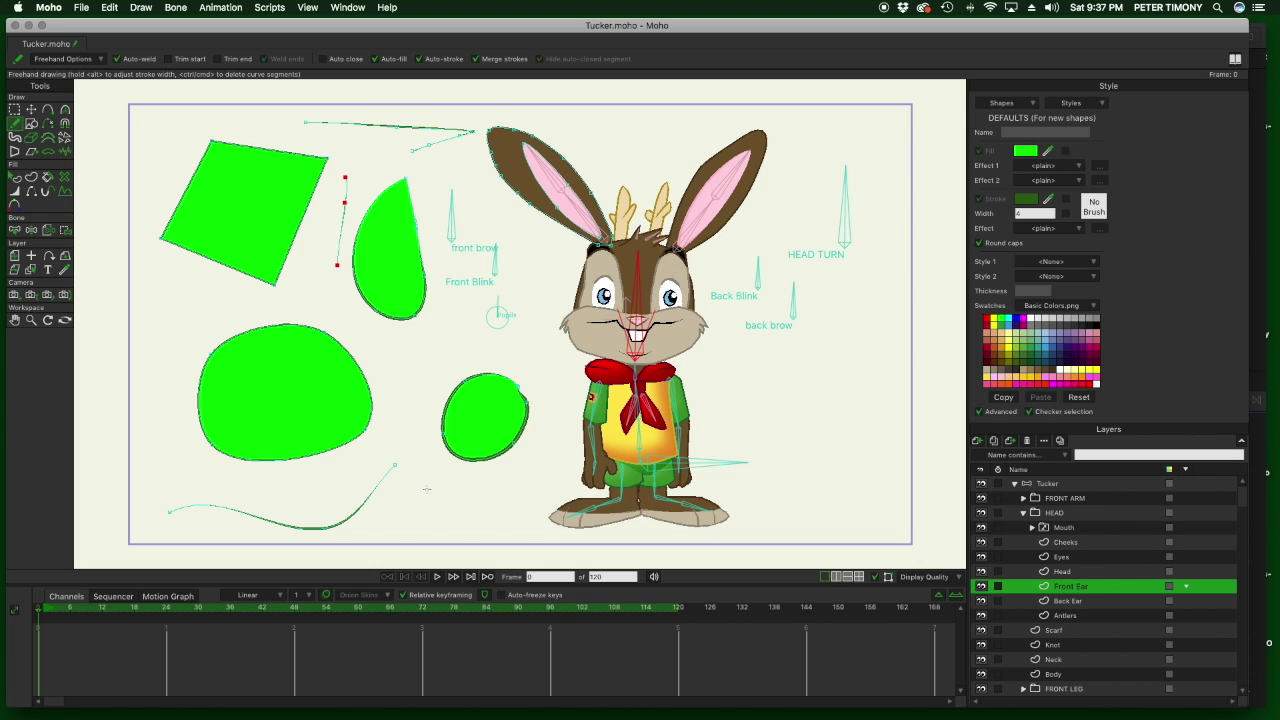
scroll(176, 300, "up", 2)
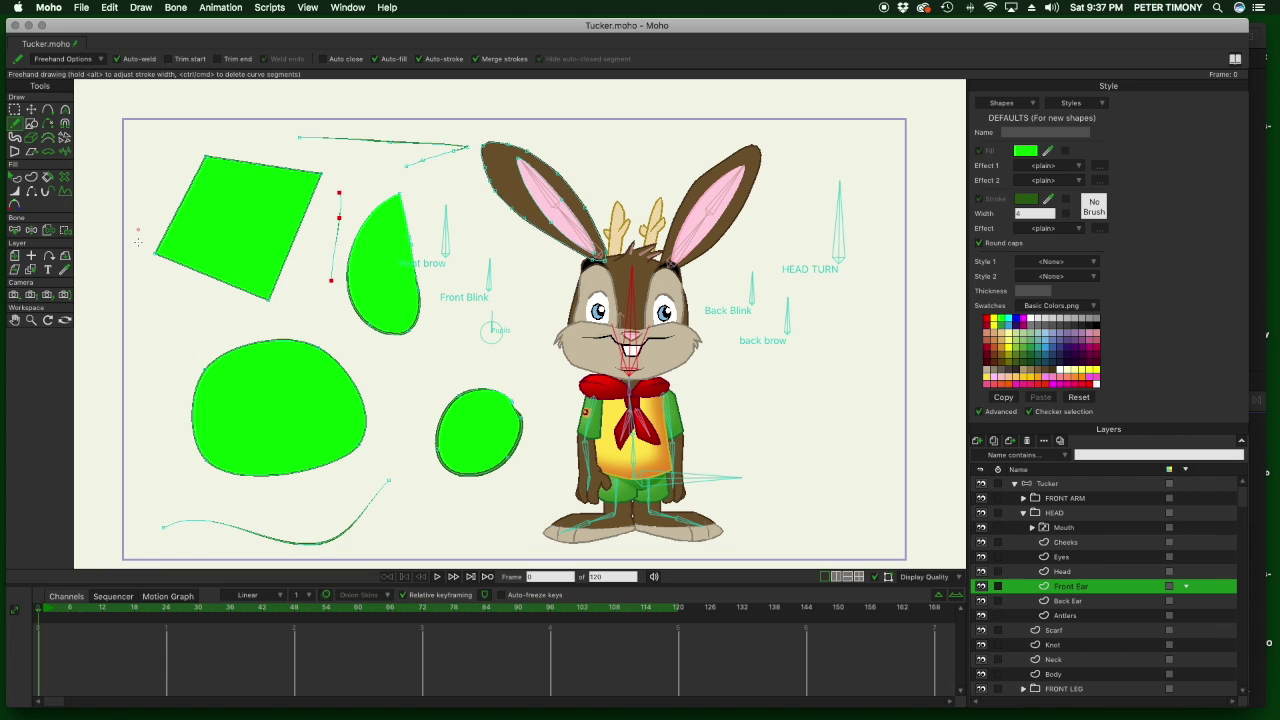
Delete the leftover rectangle, the leaf-shaped shape and the thin left curve.
left_click(14, 109)
left_click(220, 245)
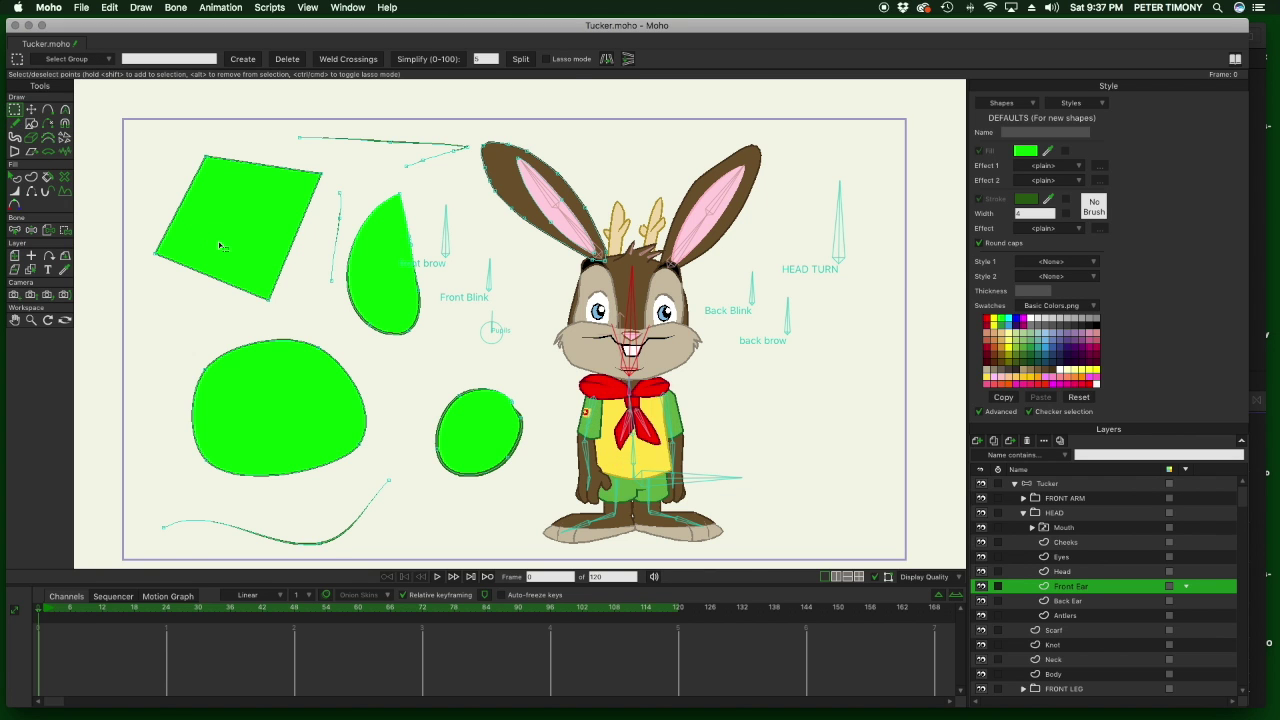
key("Delete")
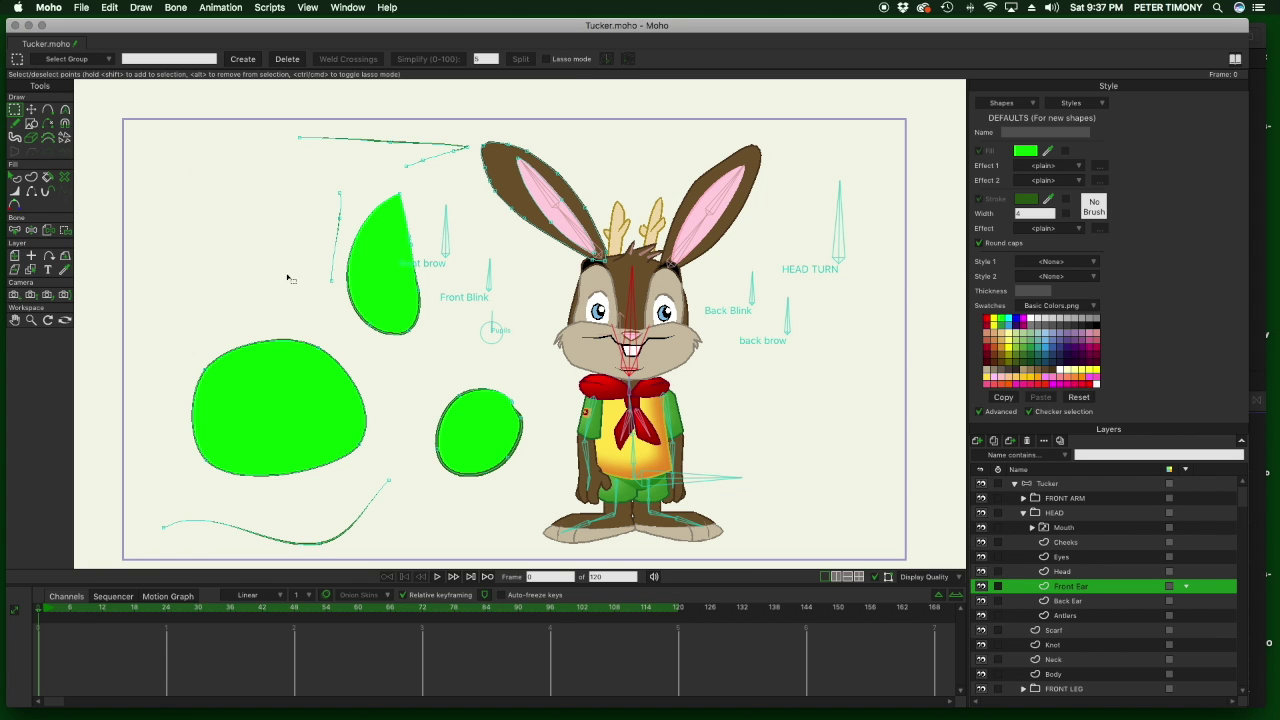
left_click(349, 276)
key("Delete")
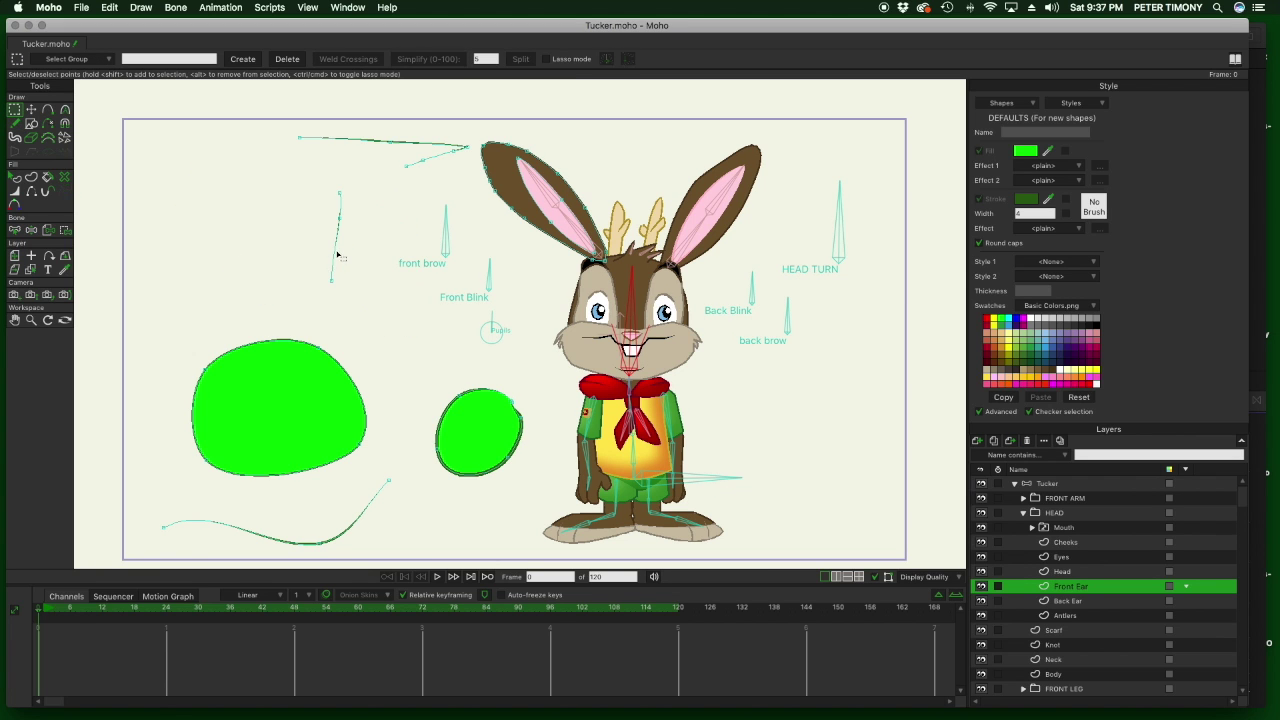
left_click(335, 256)
key("Delete")
Delete the top and bottom curves, the small green ellipse and the large green blob.
left_click(411, 146)
key("Delete")
left_click(446, 421)
key("Delete")
left_click(282, 402)
key("Delete")
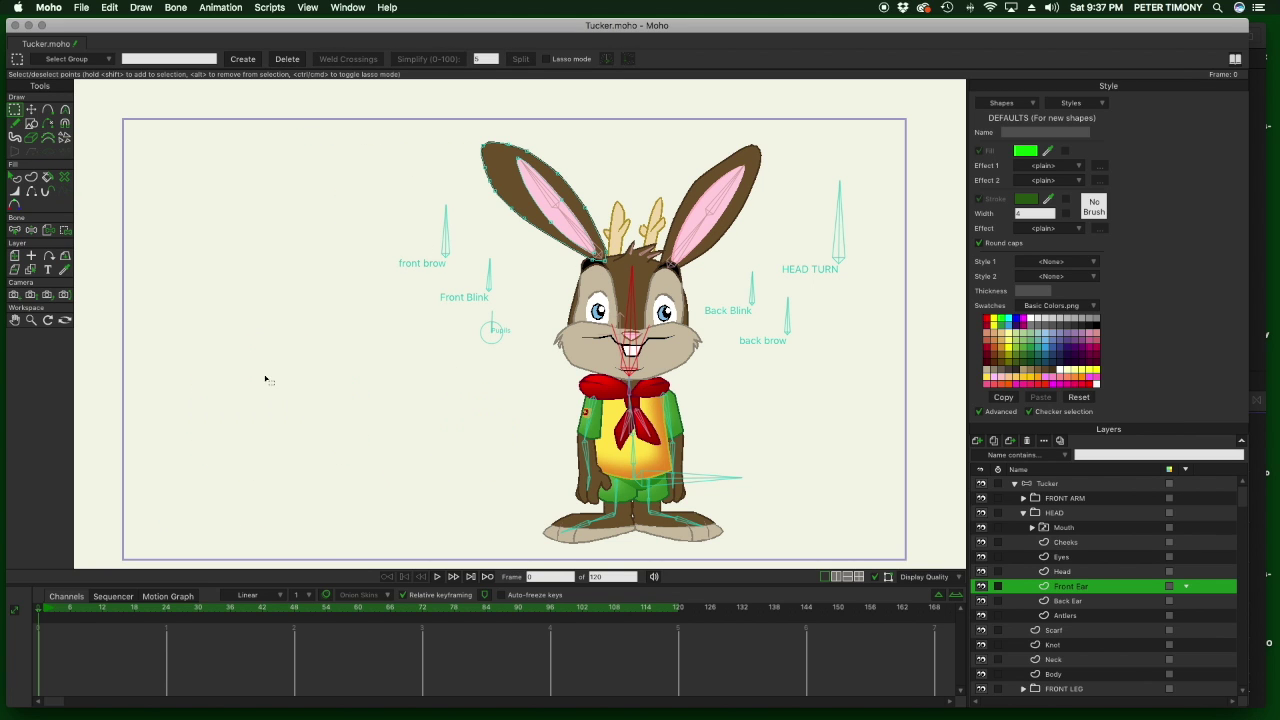
left_click(33, 126)
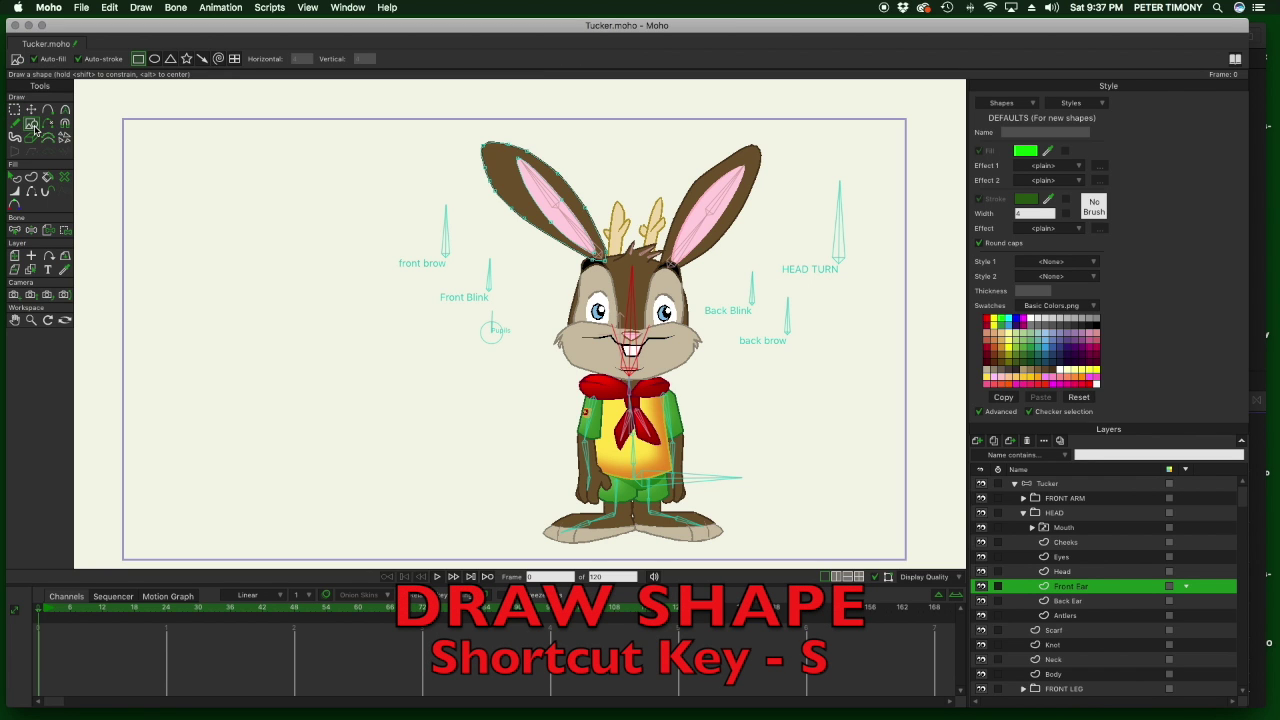
Draw a green rectangle at top left, a circle below it, and a triangle to its right.
left_click(139, 60)
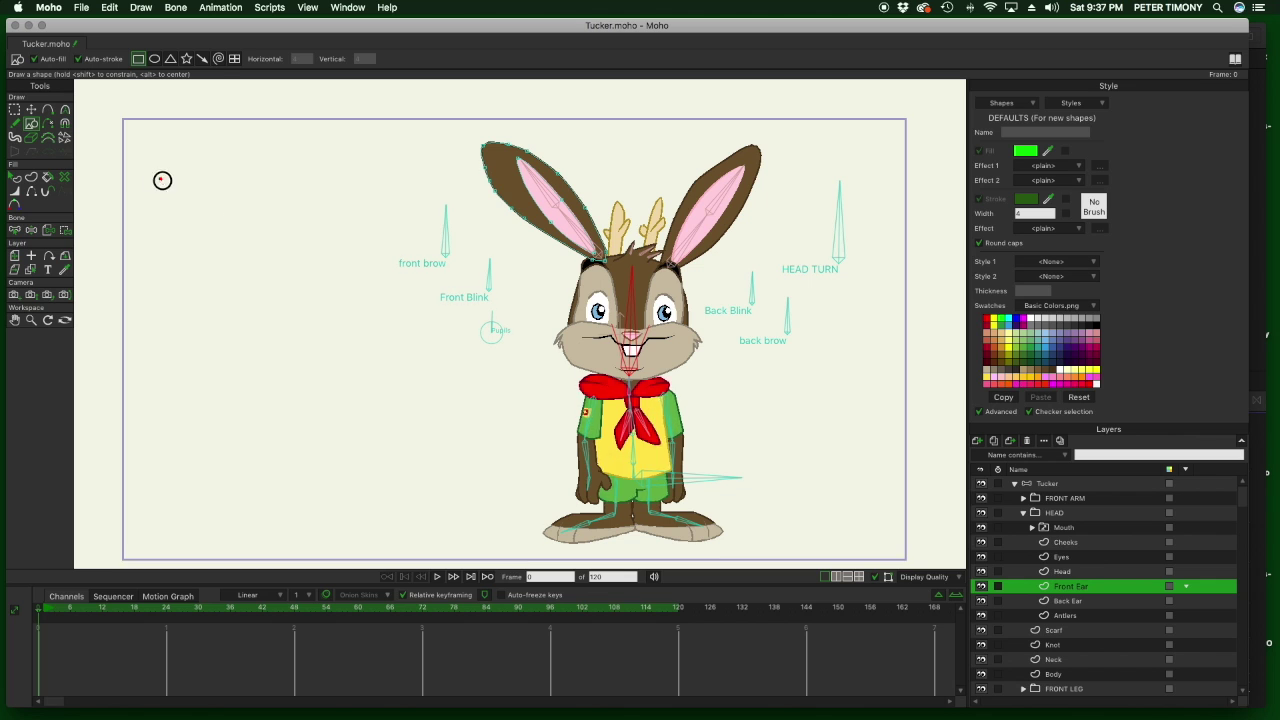
mouse_move(160, 180)
left_mouse_down()
mouse_move(280, 257)
mouse_move(278, 270)
left_mouse_up()
left_click(154, 58)
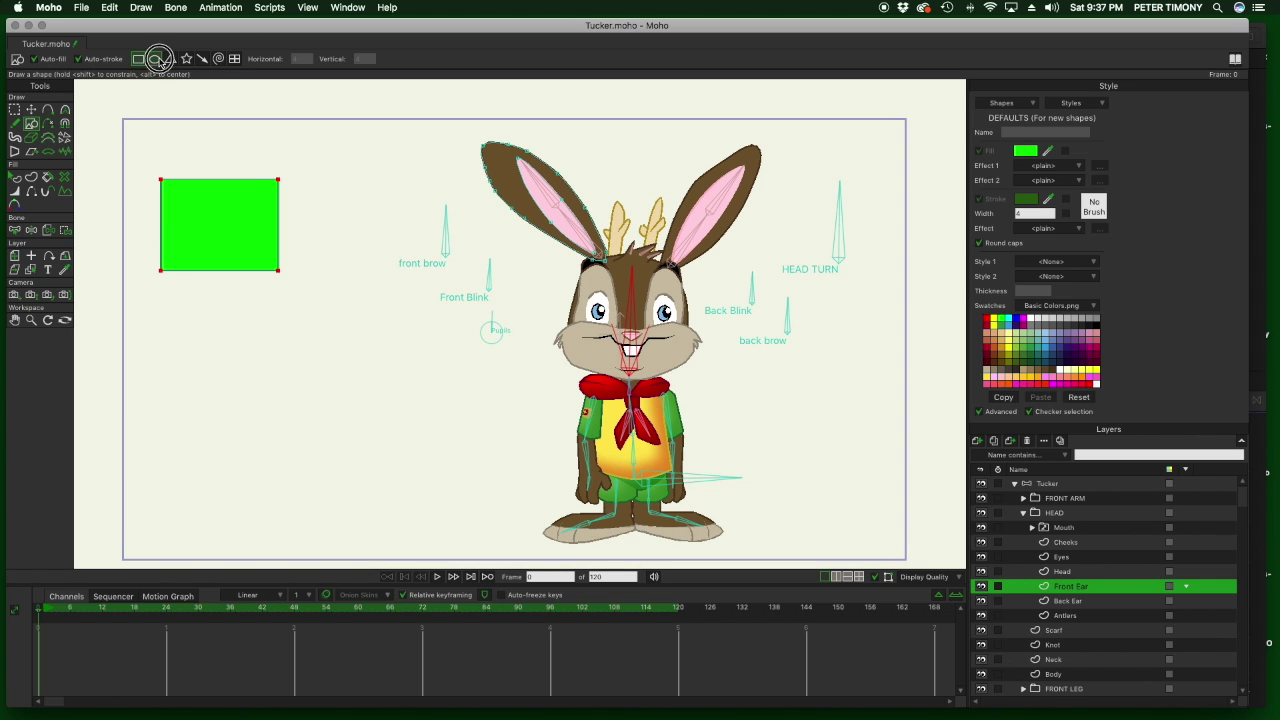
left_click_drag(145, 296, 214, 358)
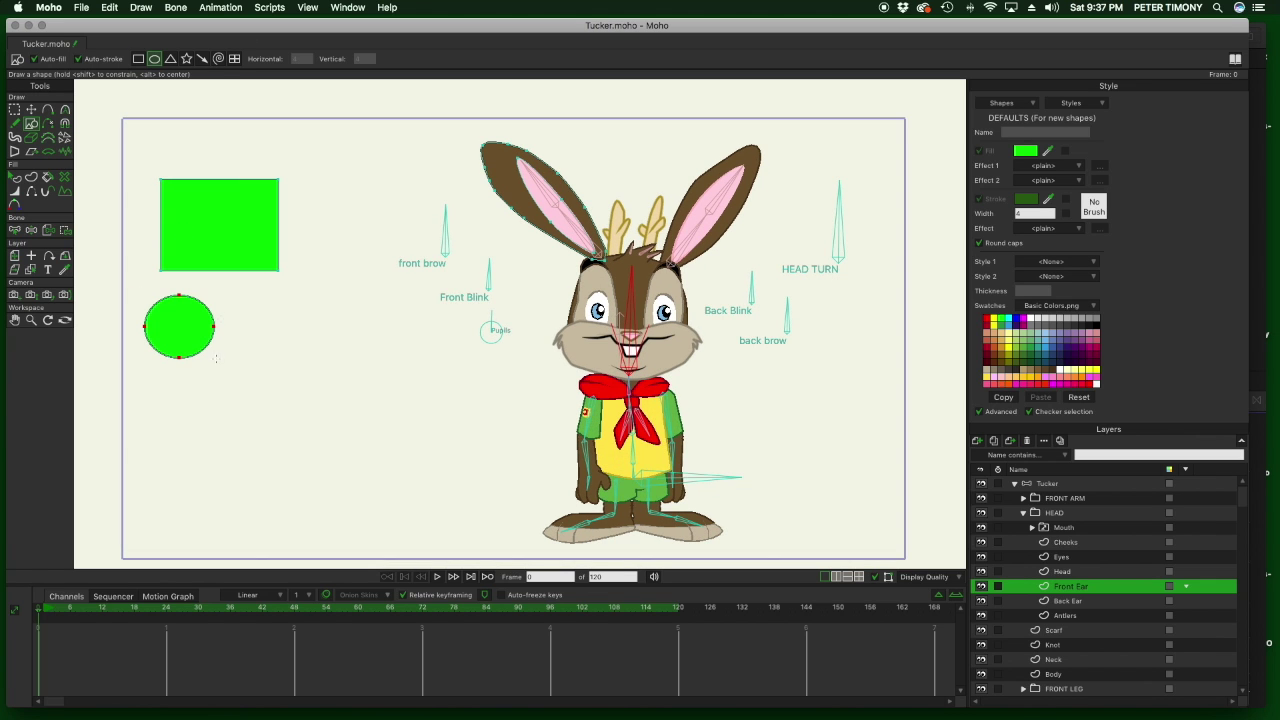
left_click(170, 58)
left_click_drag(270, 297, 381, 382)
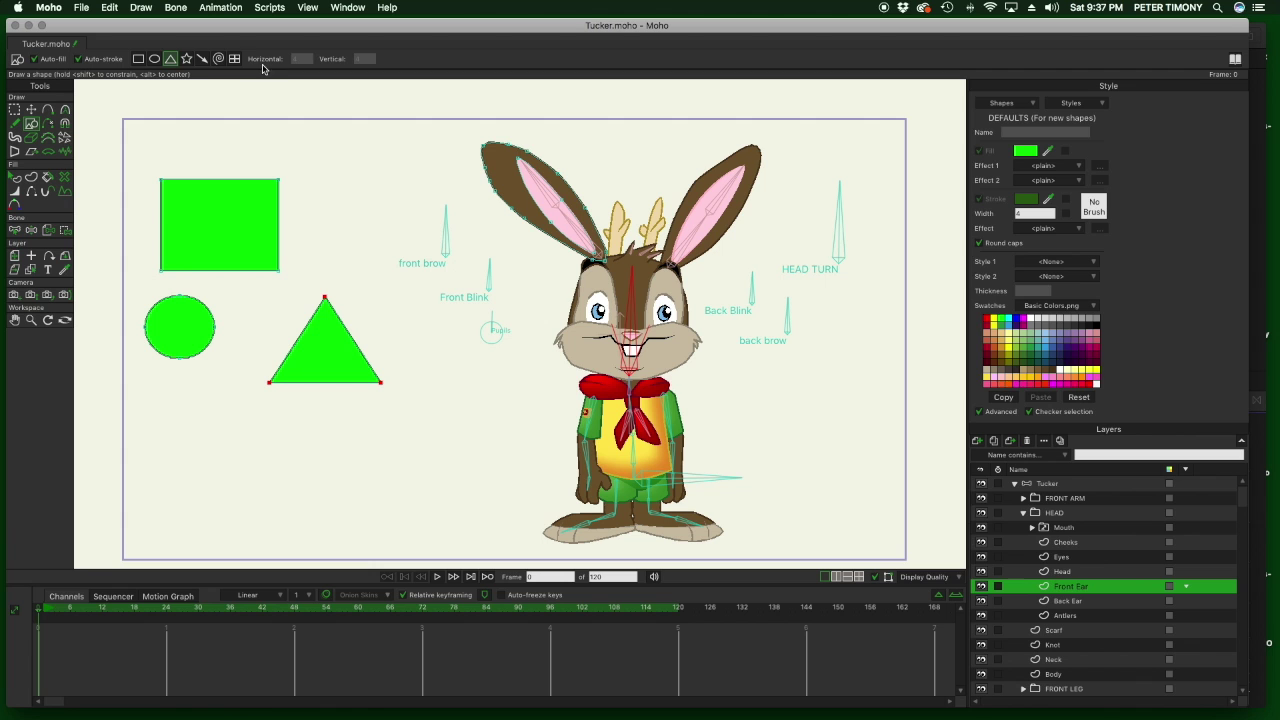
Draw a star at the lower left, an arrow along the bottom, and a spiral across the shapes.
left_click(186, 58)
left_click_drag(185, 440, 236, 488)
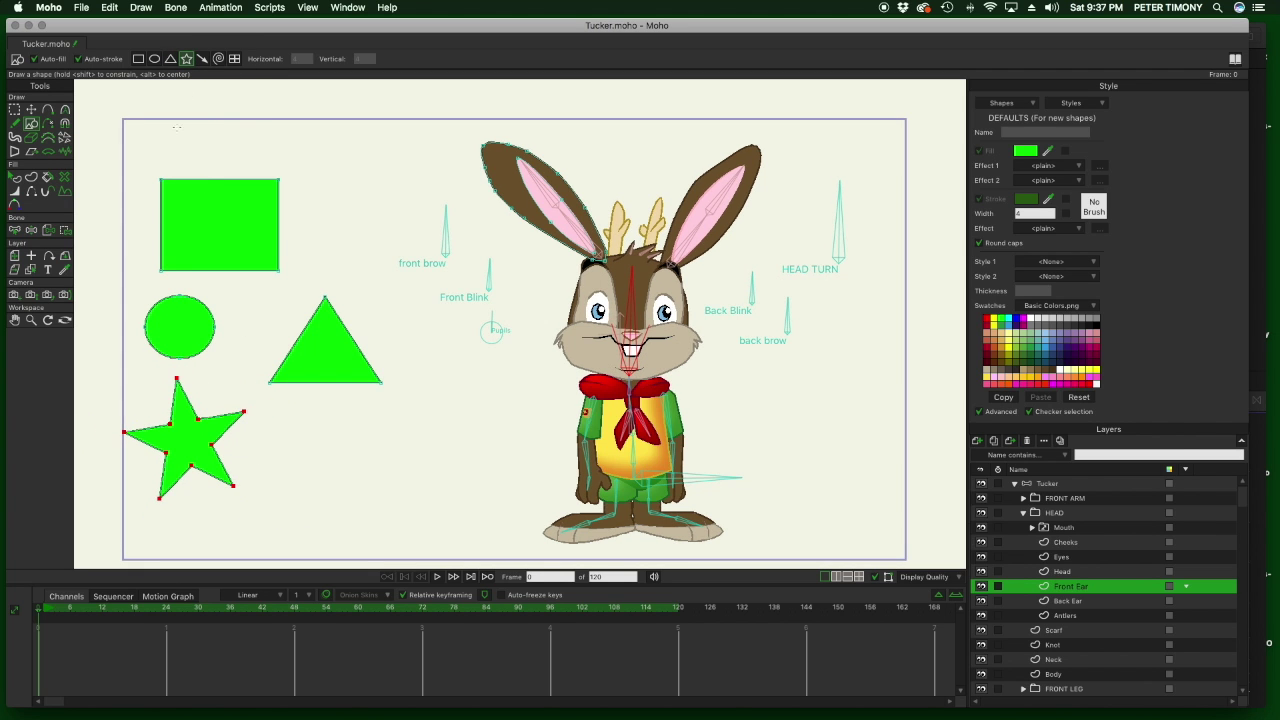
left_click(202, 58)
left_click_drag(270, 516, 402, 482)
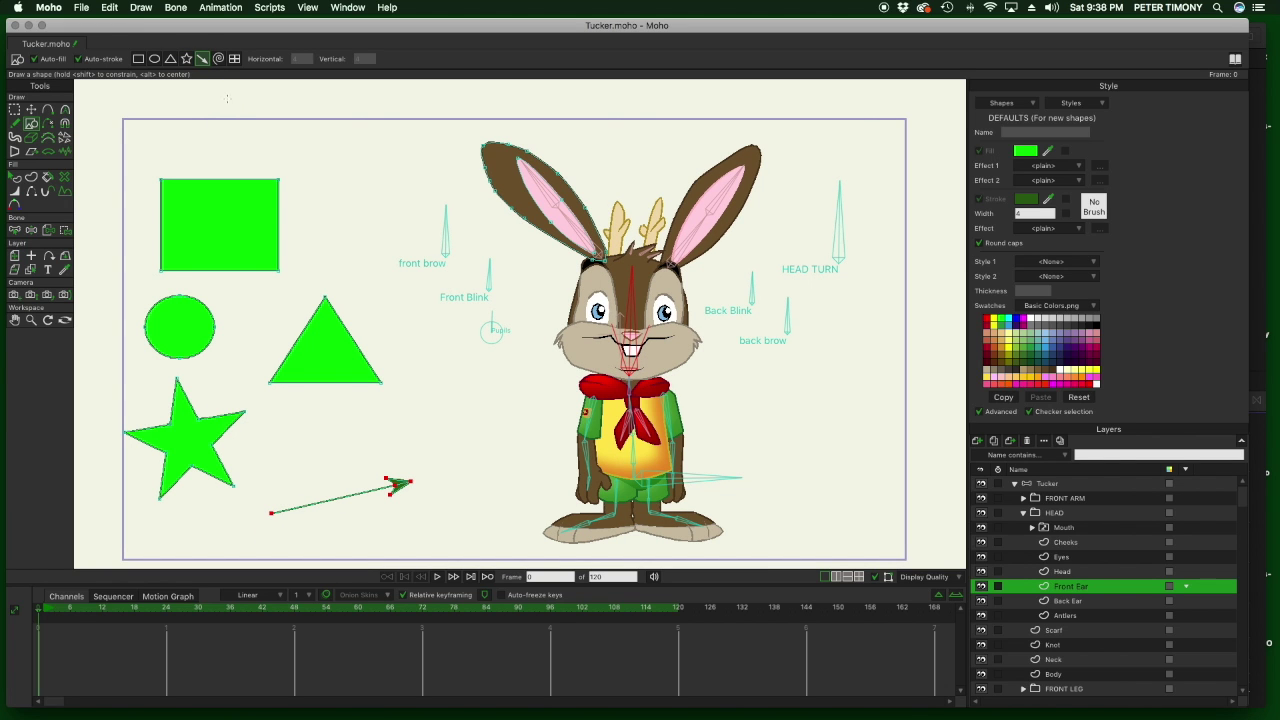
left_click(219, 58)
left_click_drag(310, 447, 472, 390)
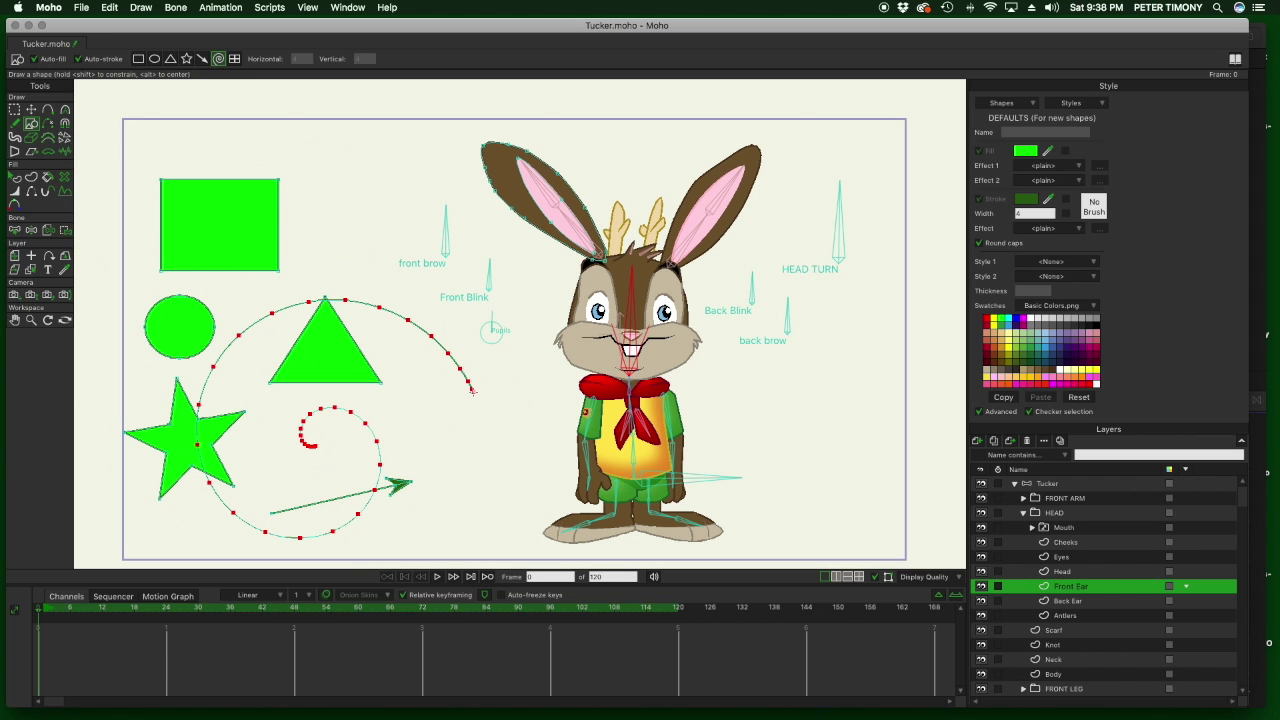
Undo the spiral, then draw two test grids and undo both of them.
key("super+z")
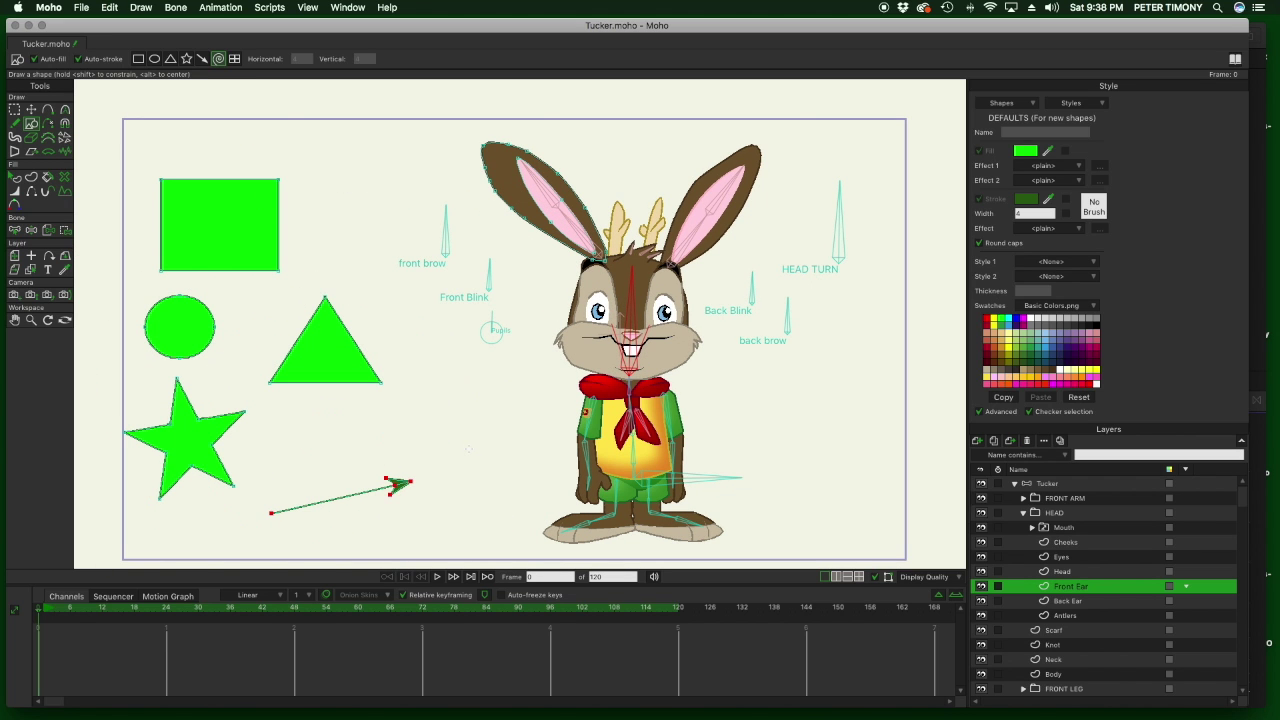
left_click(238, 59)
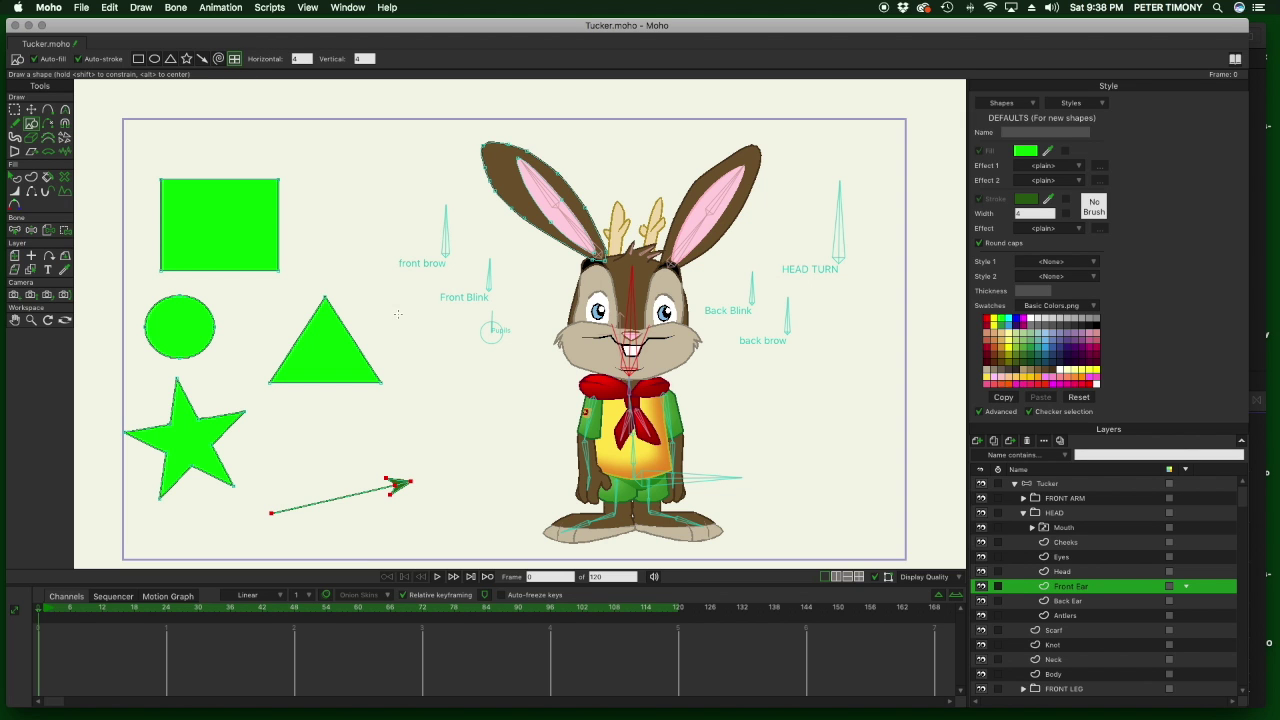
left_click_drag(370, 251, 453, 155)
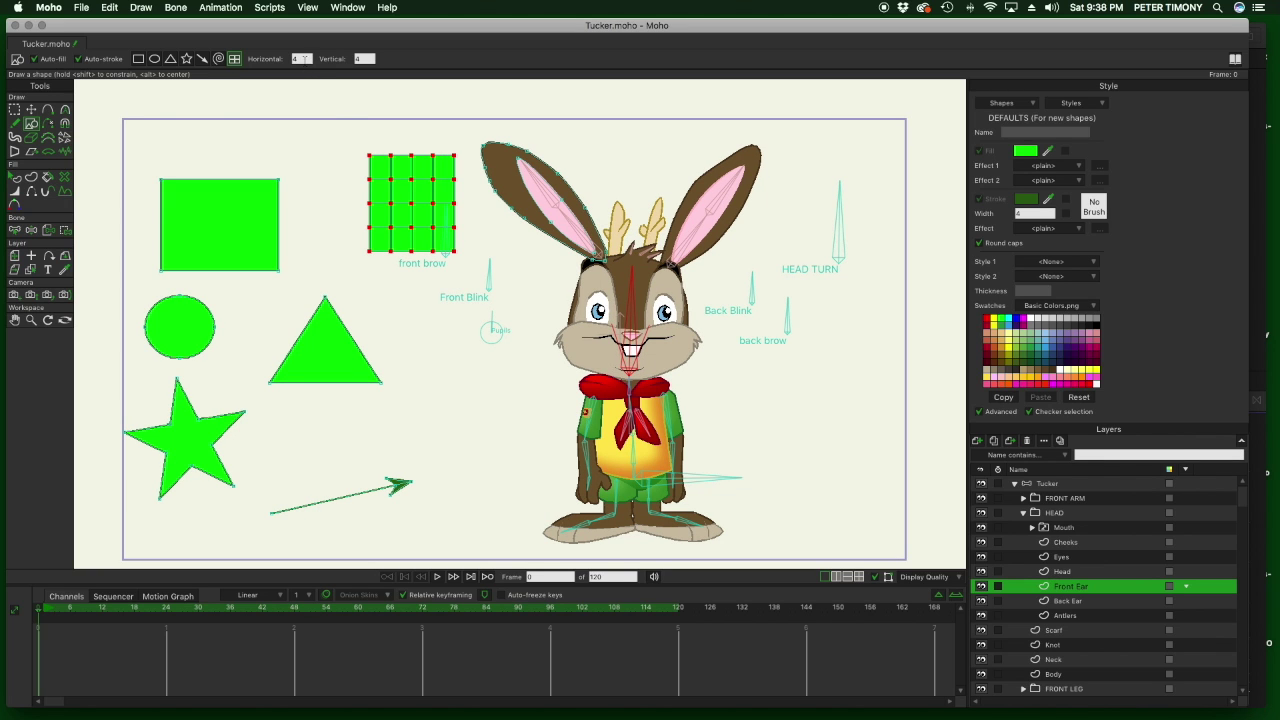
left_click(301, 60)
left_click_drag(406, 410, 855, 183)
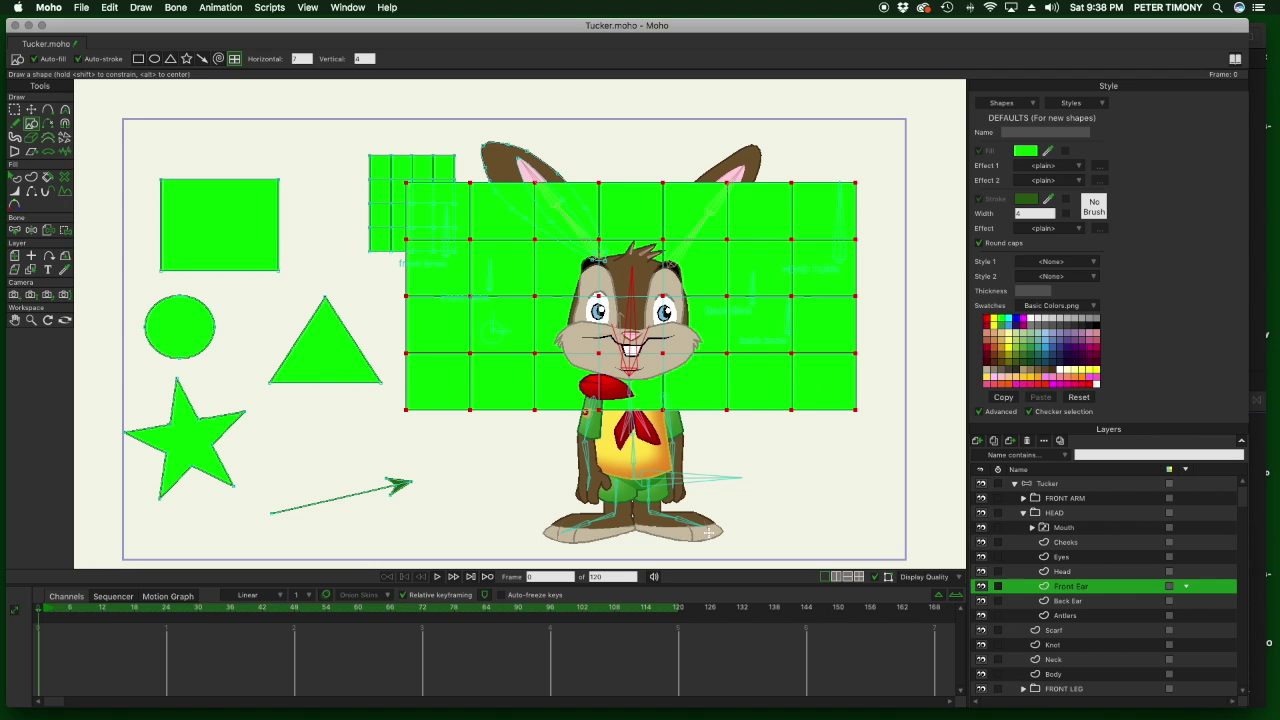
key("super+z")
scroll(548, 369, "up", 2)
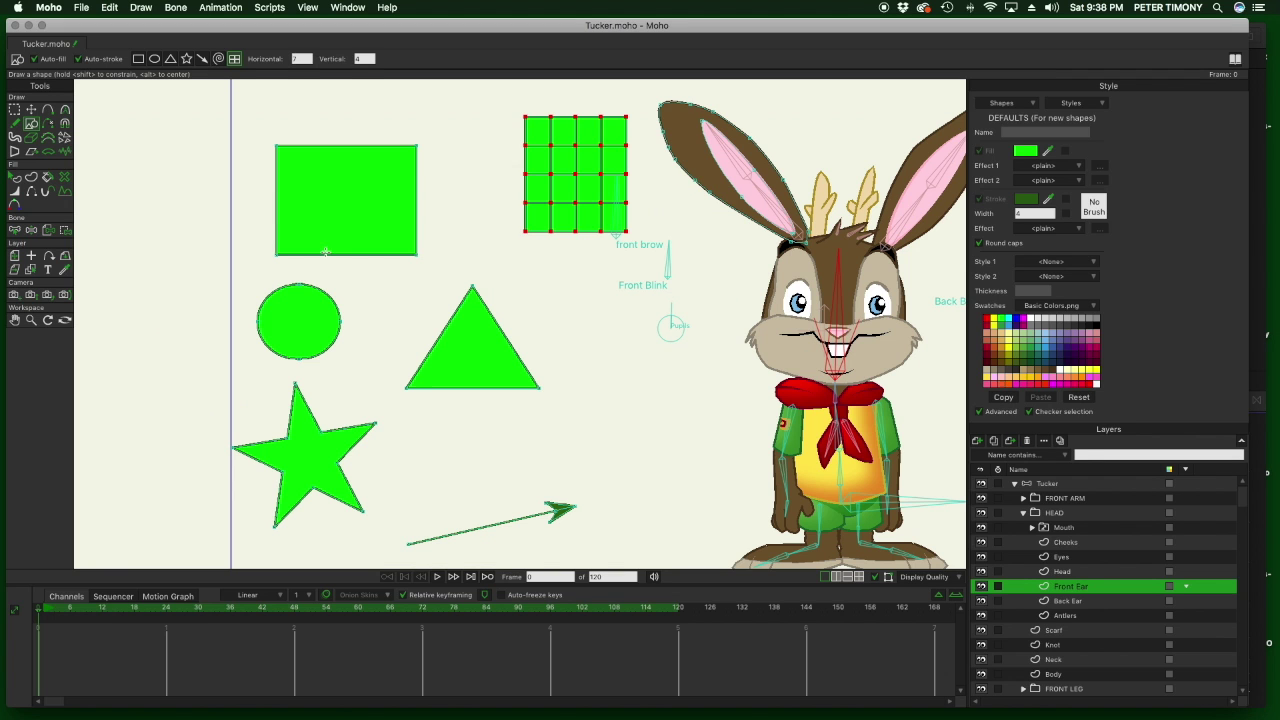
key("super+z")
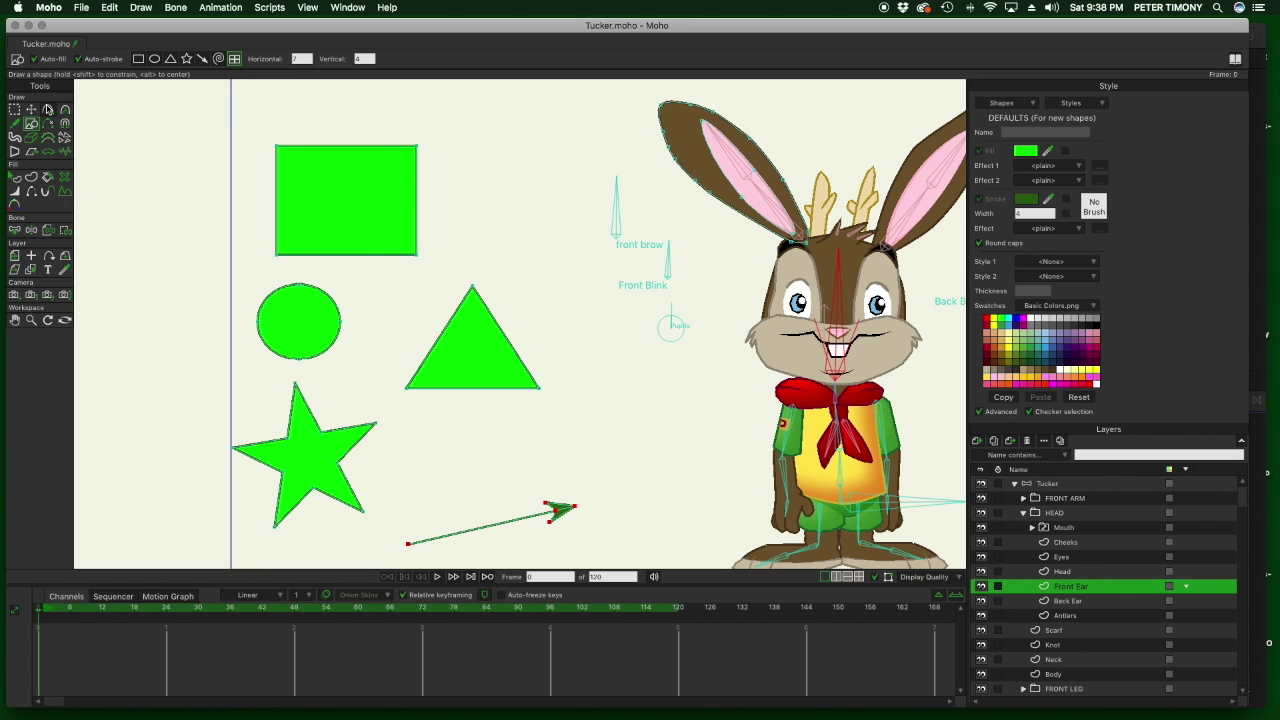
Move the green rectangle up and right with Transform Points so it sits above the triangle.
left_click(31, 109)
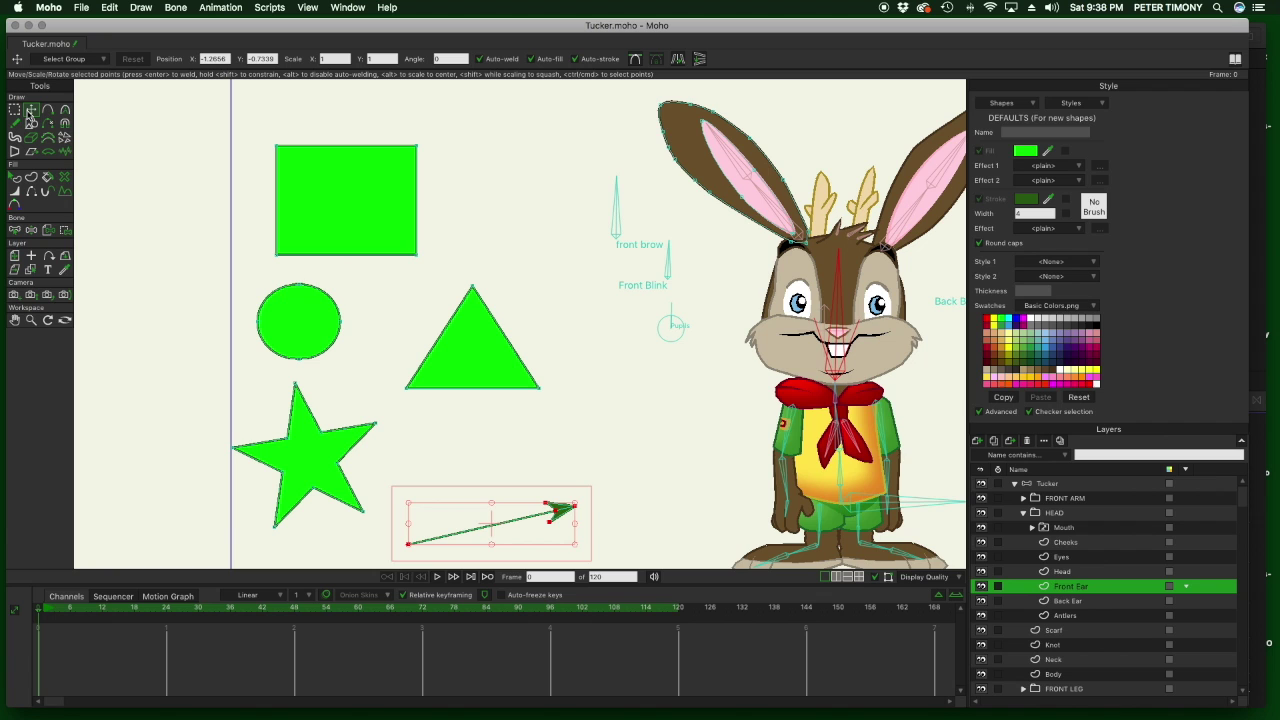
left_click(314, 203)
left_click_drag(314, 203, 441, 225)
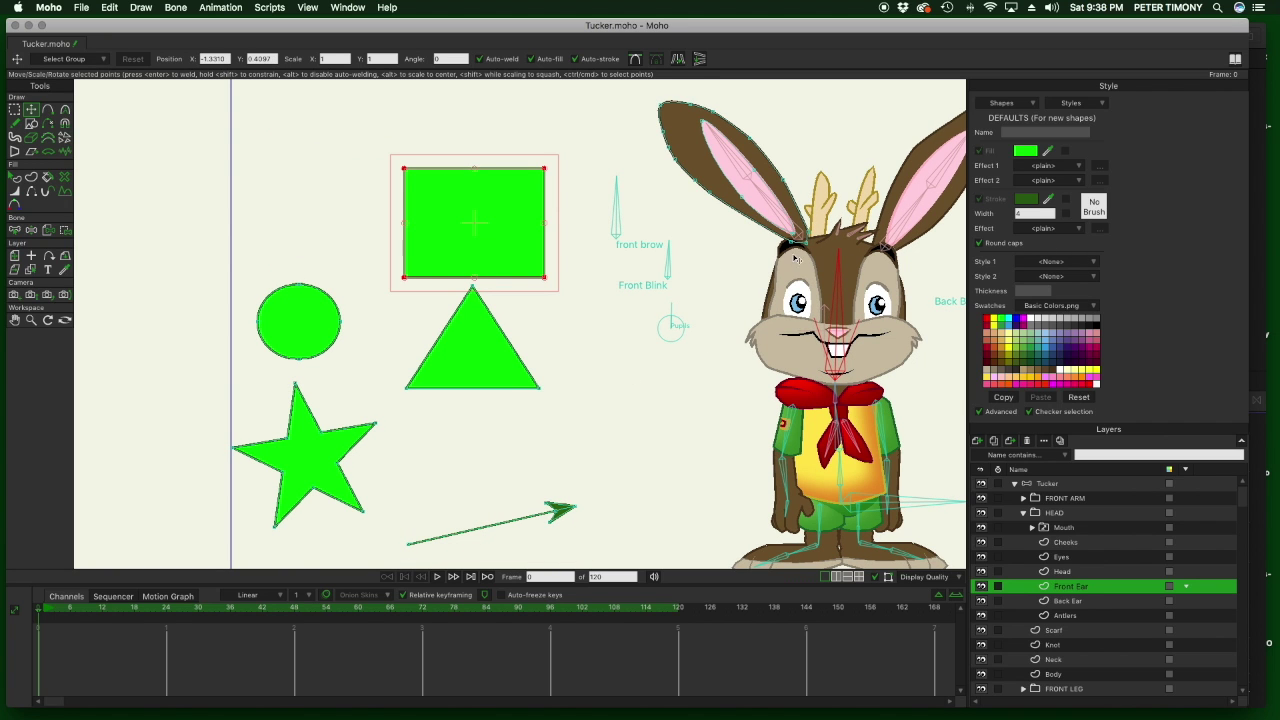
Add points to the rectangle's edges to raise a top peak, bulge both sides and pull the bottom down.
left_click(48, 109)
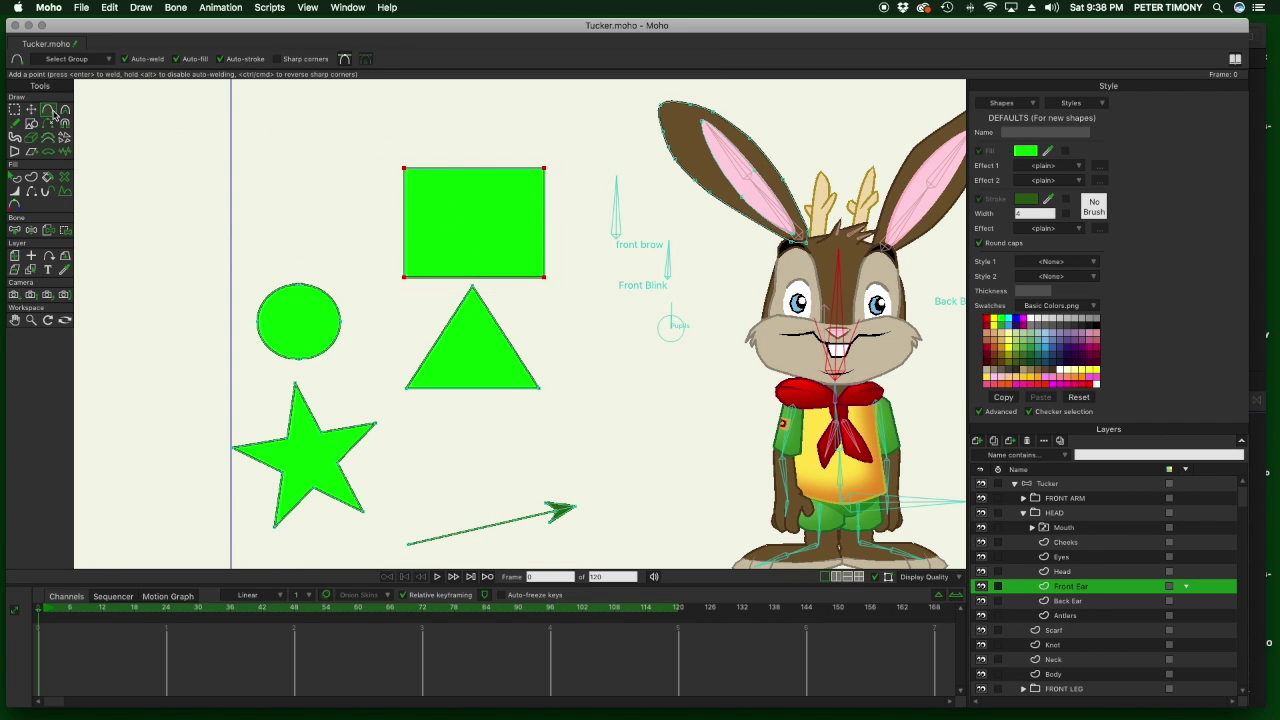
left_click_drag(440, 166, 513, 136)
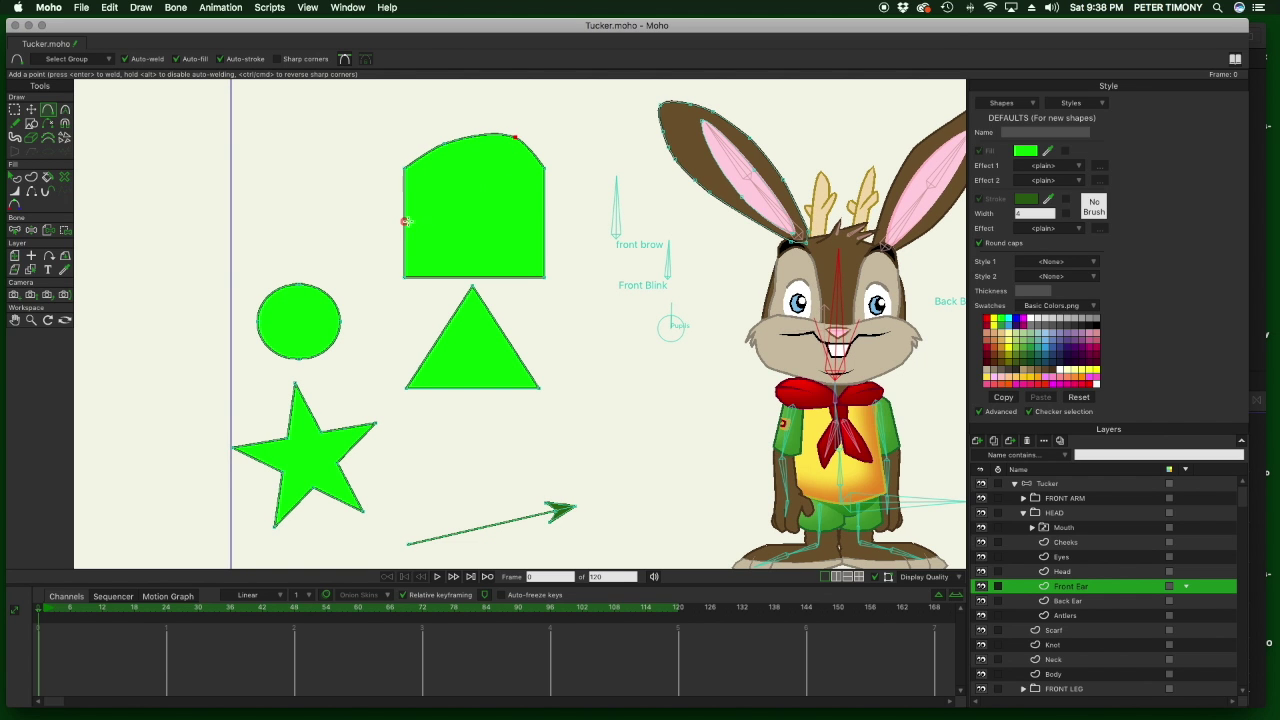
left_click_drag(404, 222, 396, 221)
left_click_drag(546, 227, 563, 223)
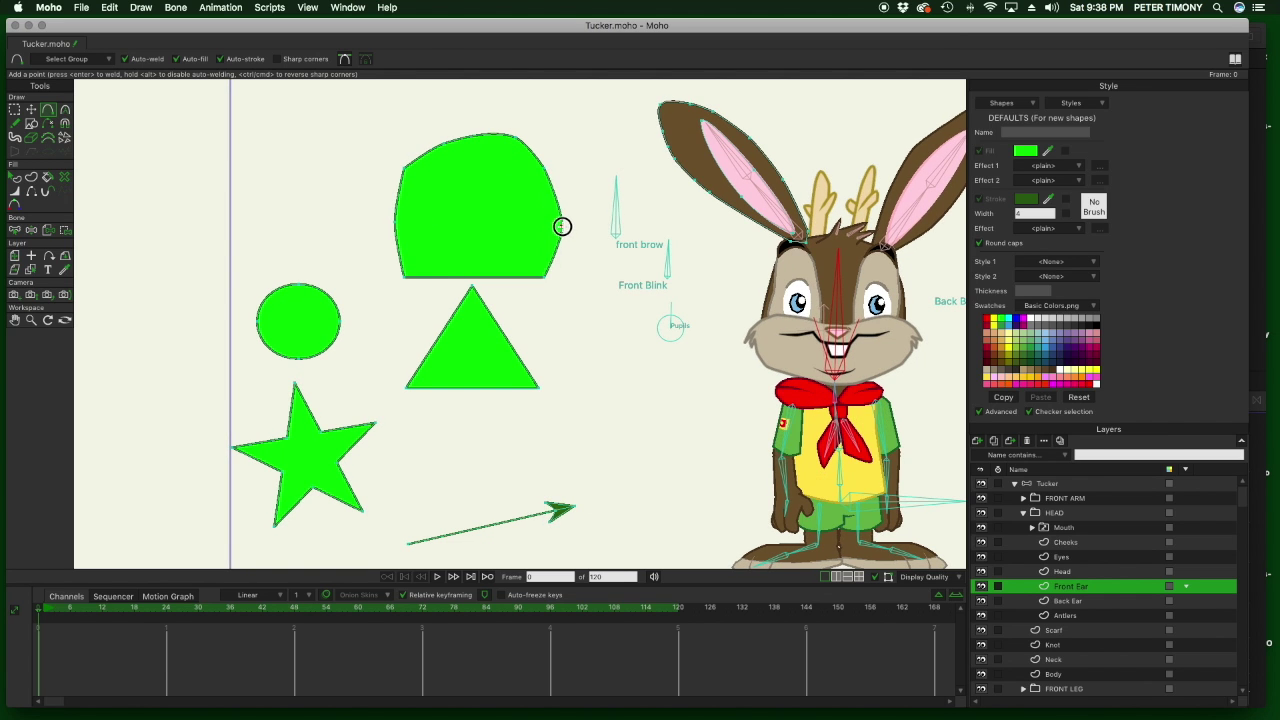
left_click_drag(504, 277, 437, 301)
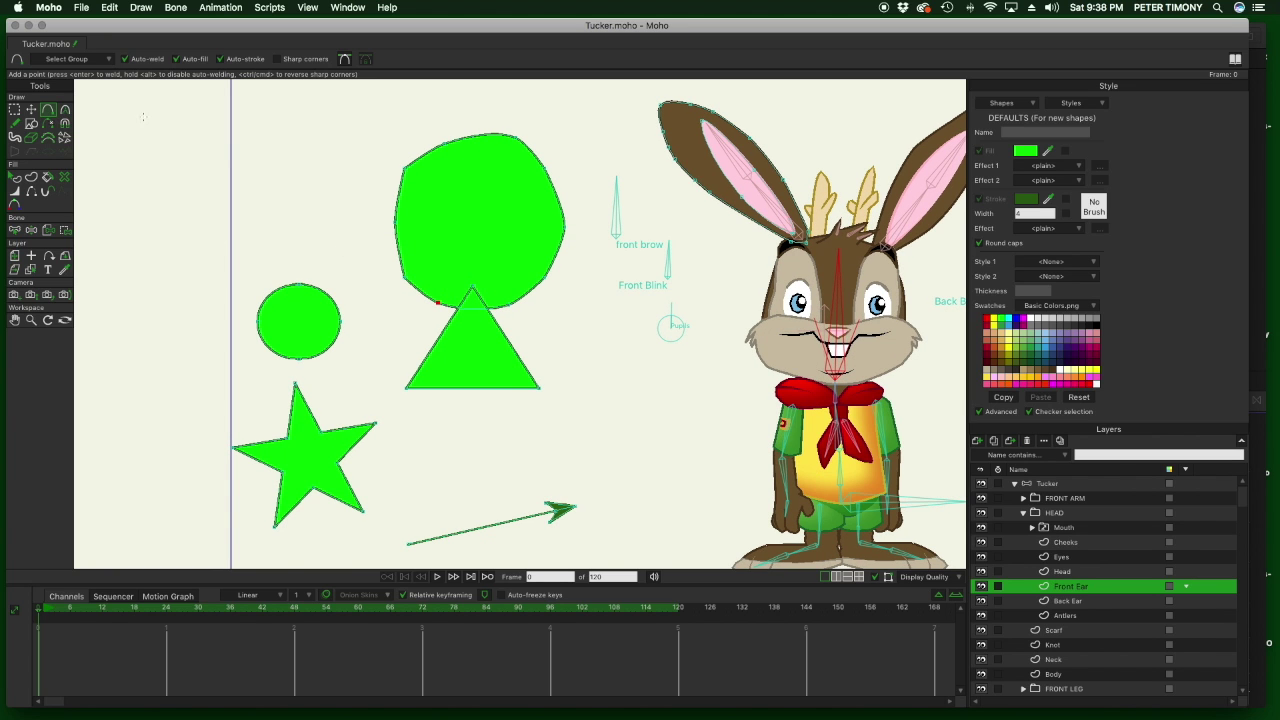
Round the lower-left, upper-left and upper-right corners with the Curvature tool.
left_click(65, 110)
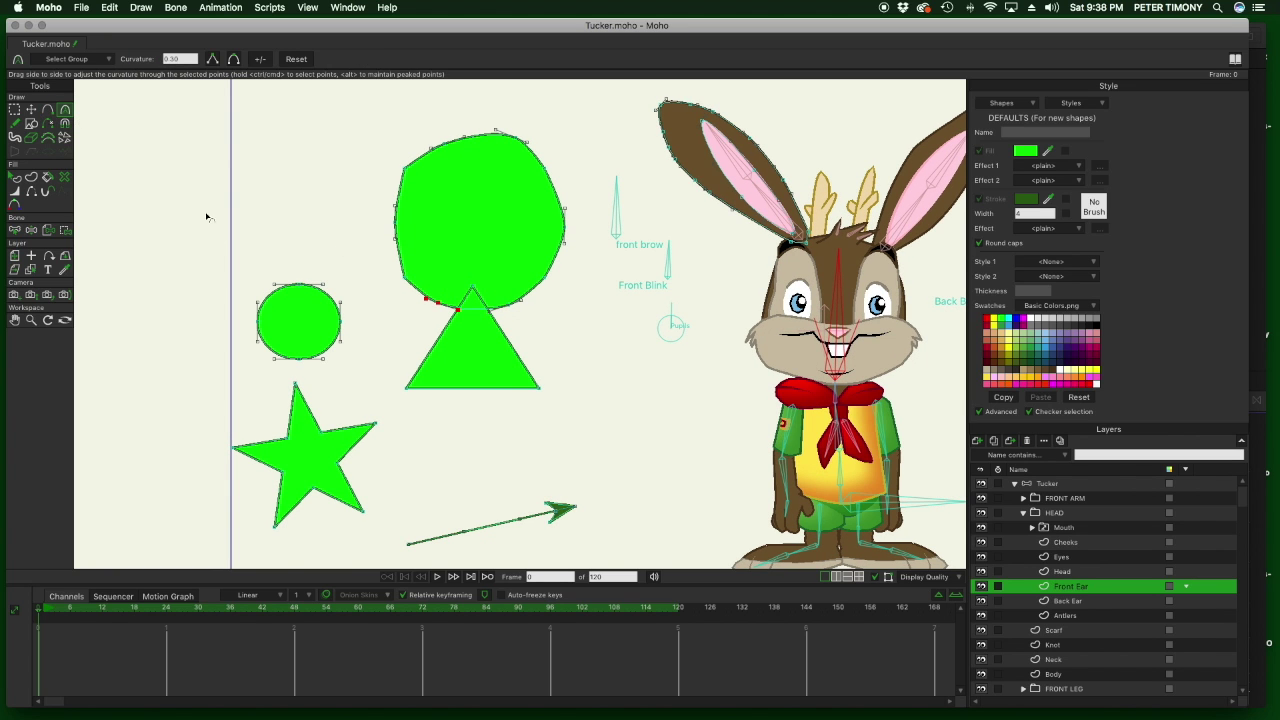
left_click(403, 277)
left_click_drag(430, 276, 452, 277)
left_click(565, 227, "ctrl")
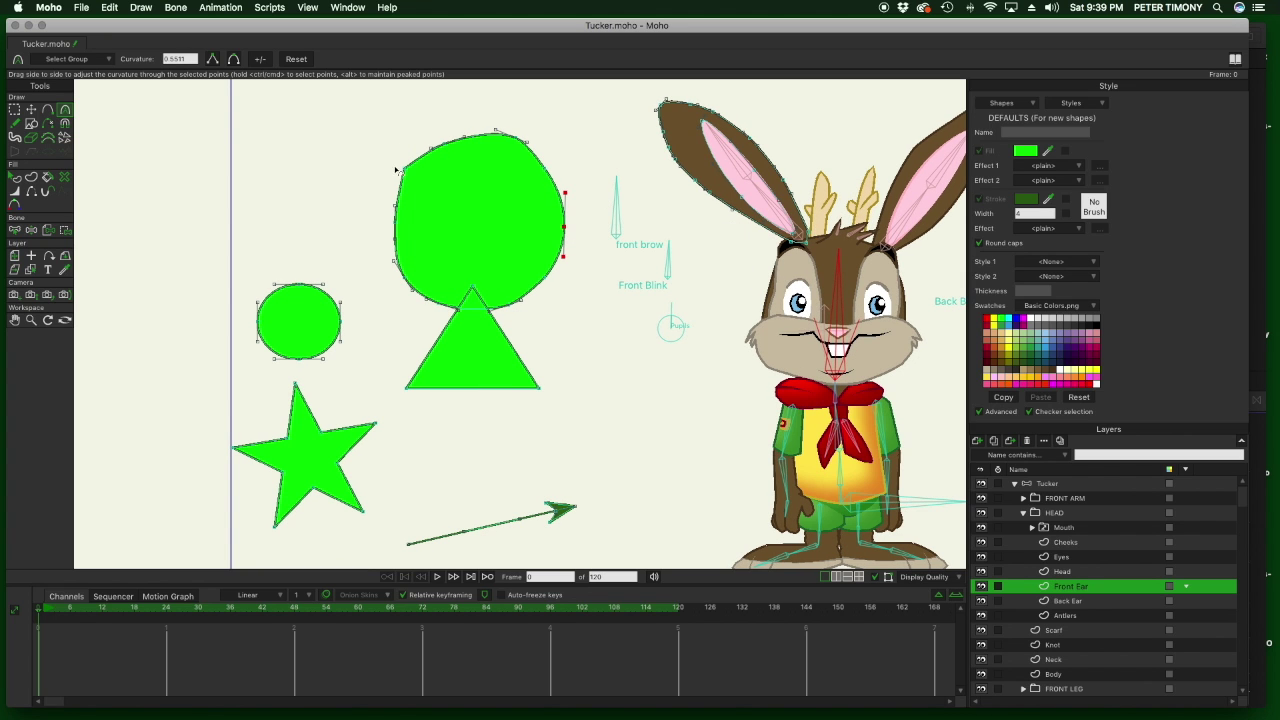
mouse_move(408, 172)
left_mouse_down()
mouse_move(700, 193)
mouse_move(546, 173)
left_mouse_up()
left_click(546, 173, "ctrl")
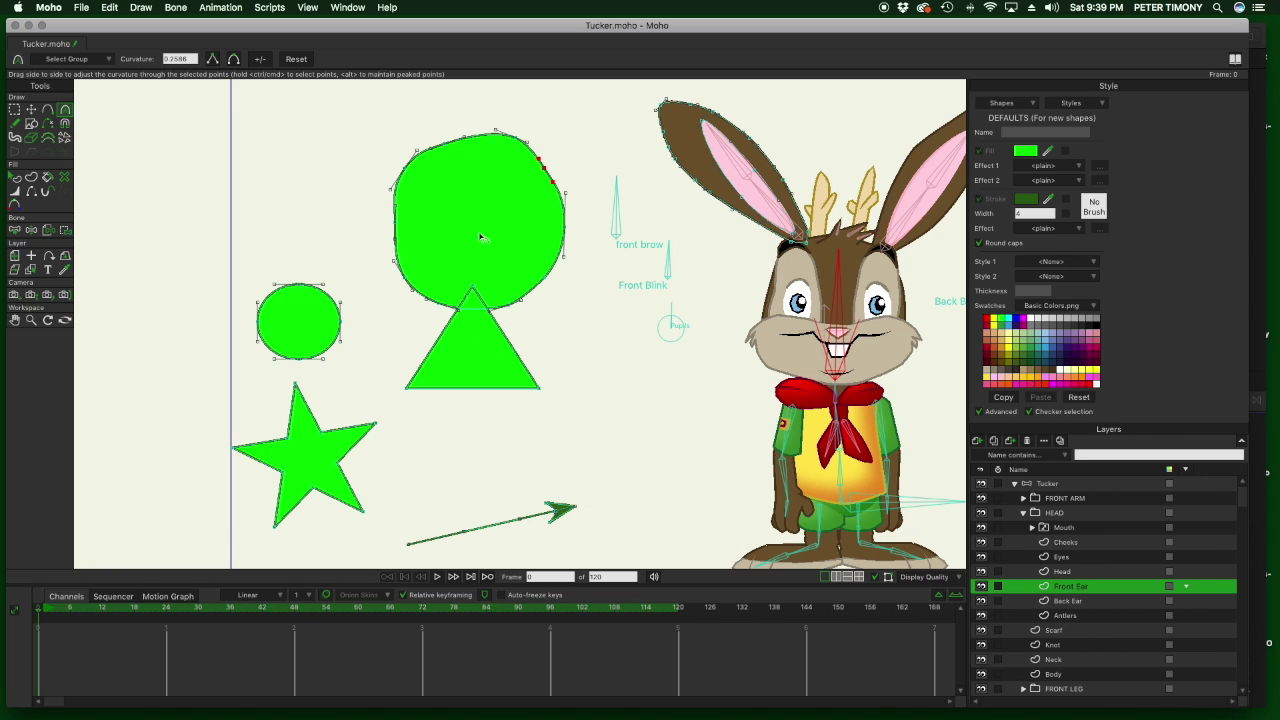
Select the triangle with Select Shape, then deselect it by clicking empty canvas.
left_click(16, 177)
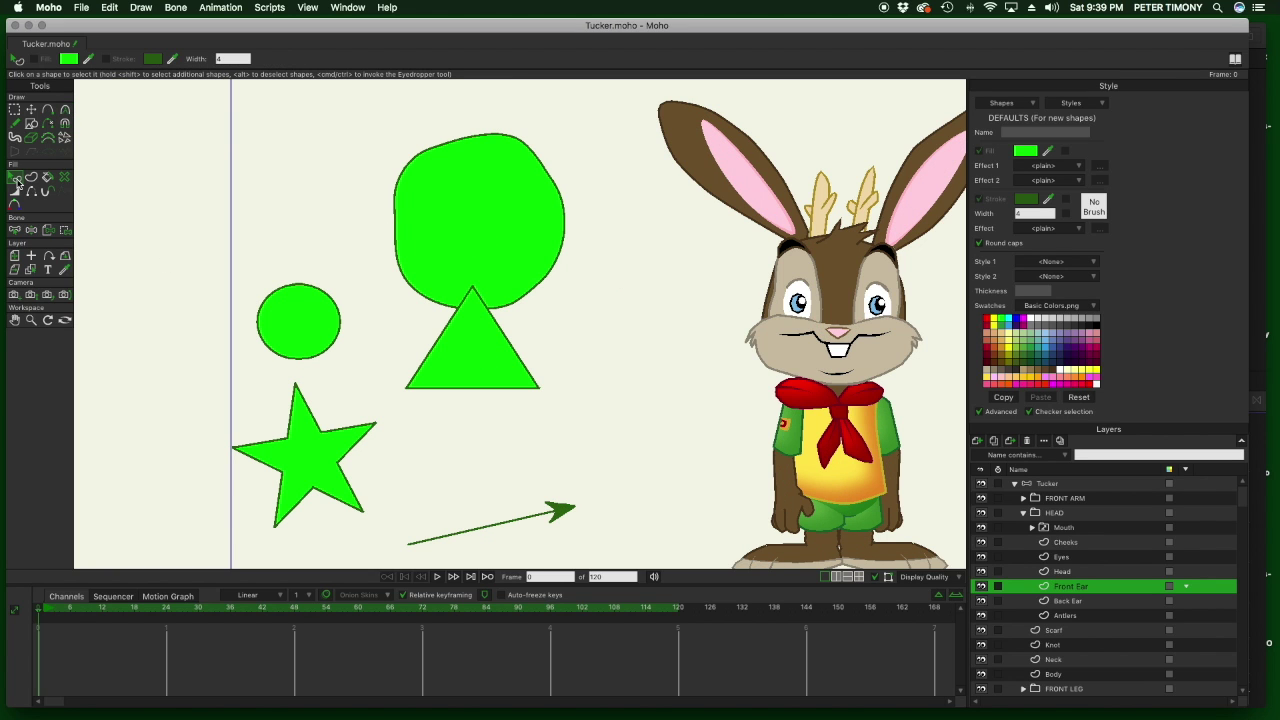
left_click(480, 346)
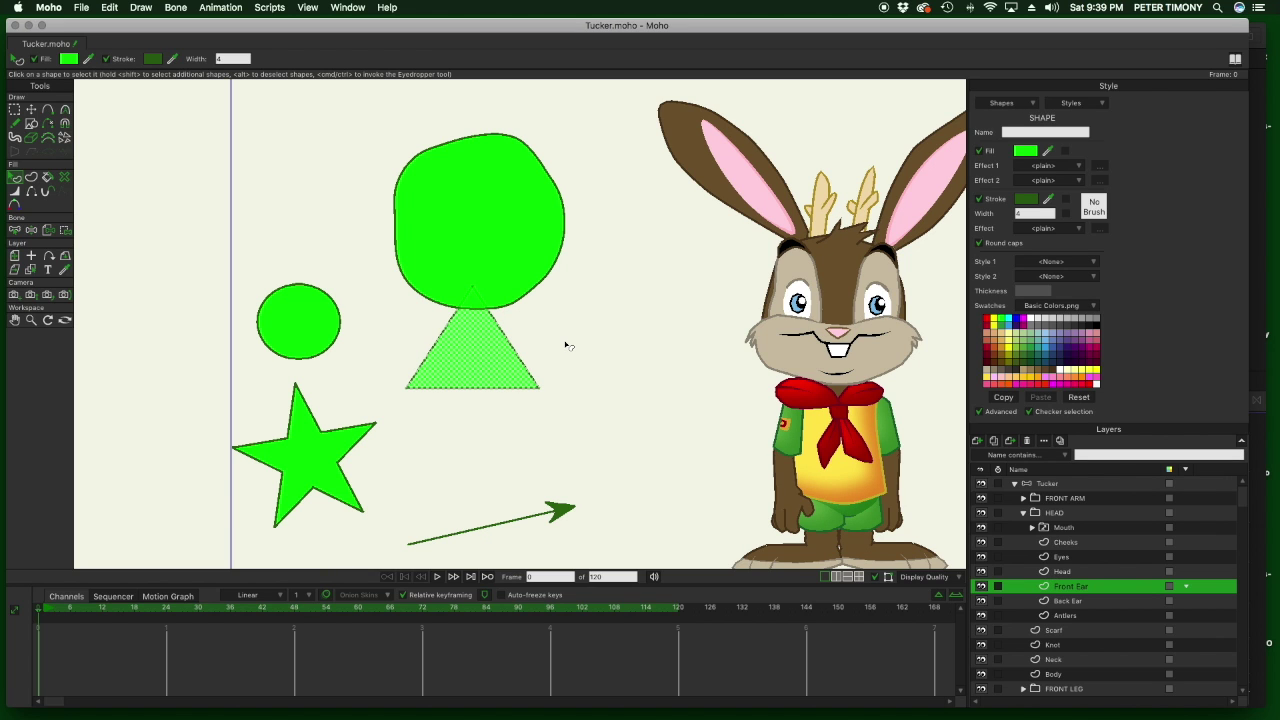
left_click(566, 345)
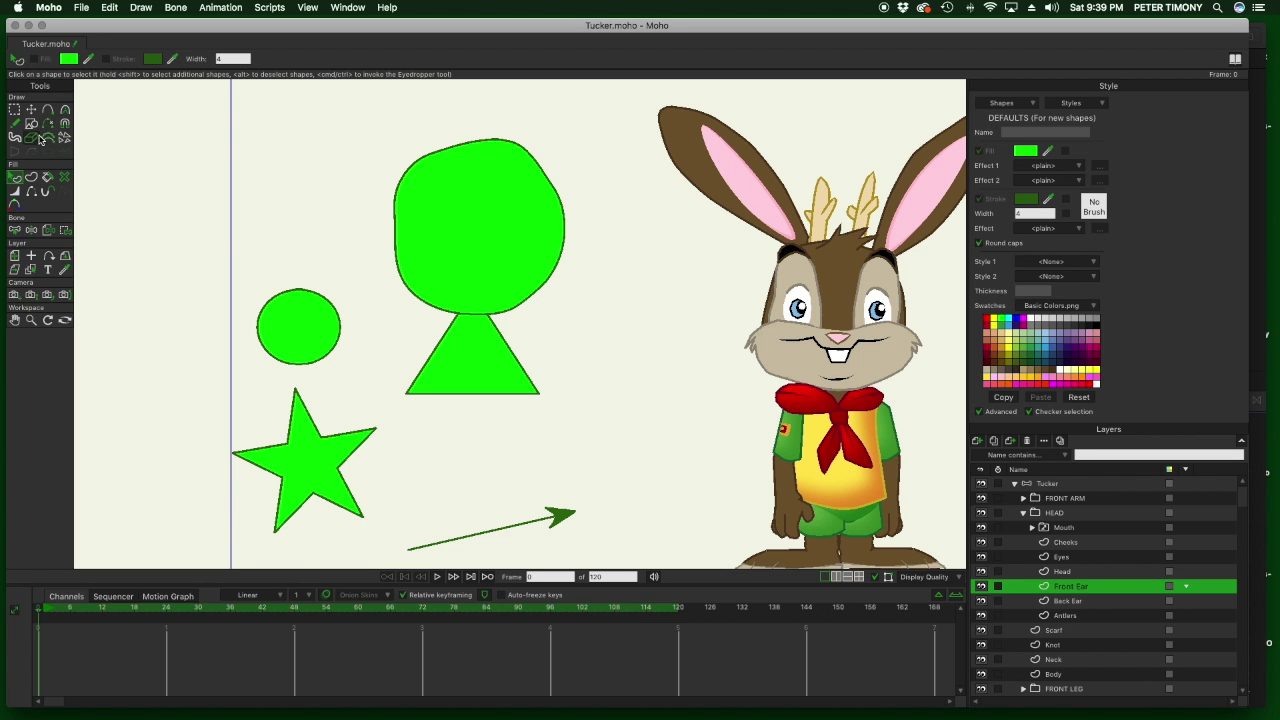
left_click(31, 123)
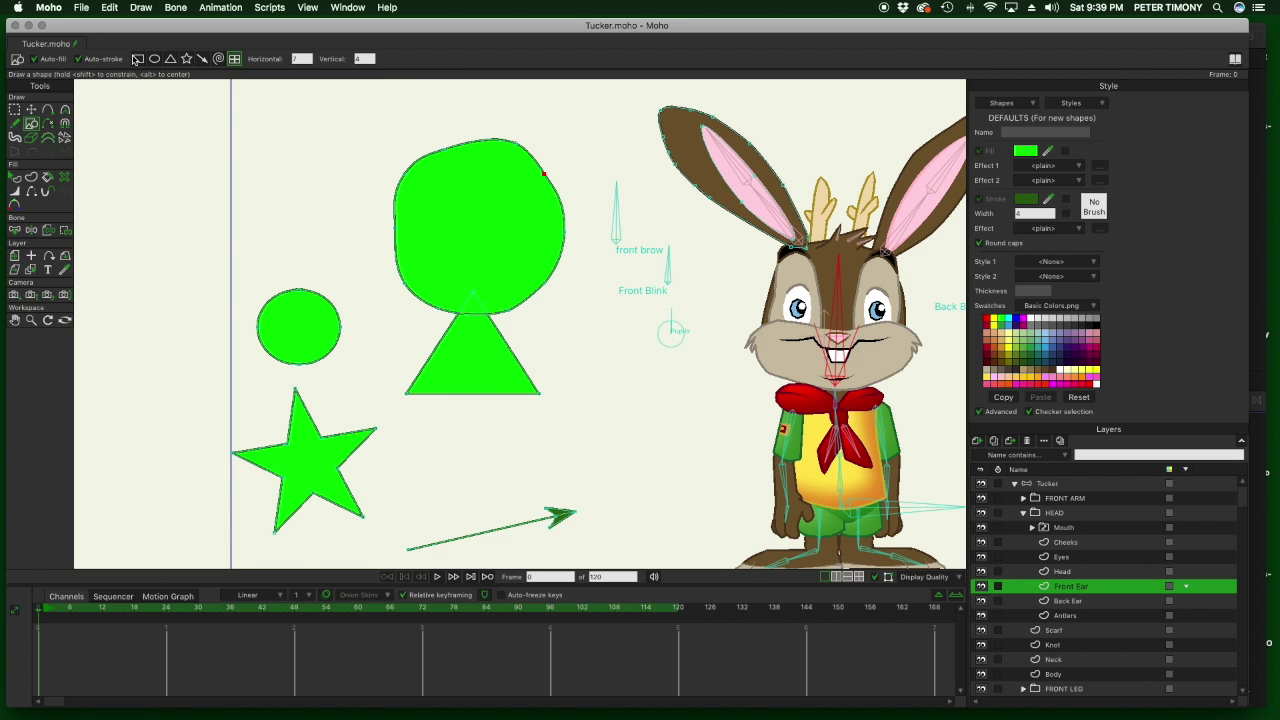
Draw a green square at top left, a circle beside the triangle, and a small circle inside the left circle.
mouse_move(283, 206)
left_mouse_down()
mouse_move(303, 234)
mouse_move(226, 160)
mouse_move(222, 172)
left_mouse_up()
left_click_drag(230, 144, 327, 236)
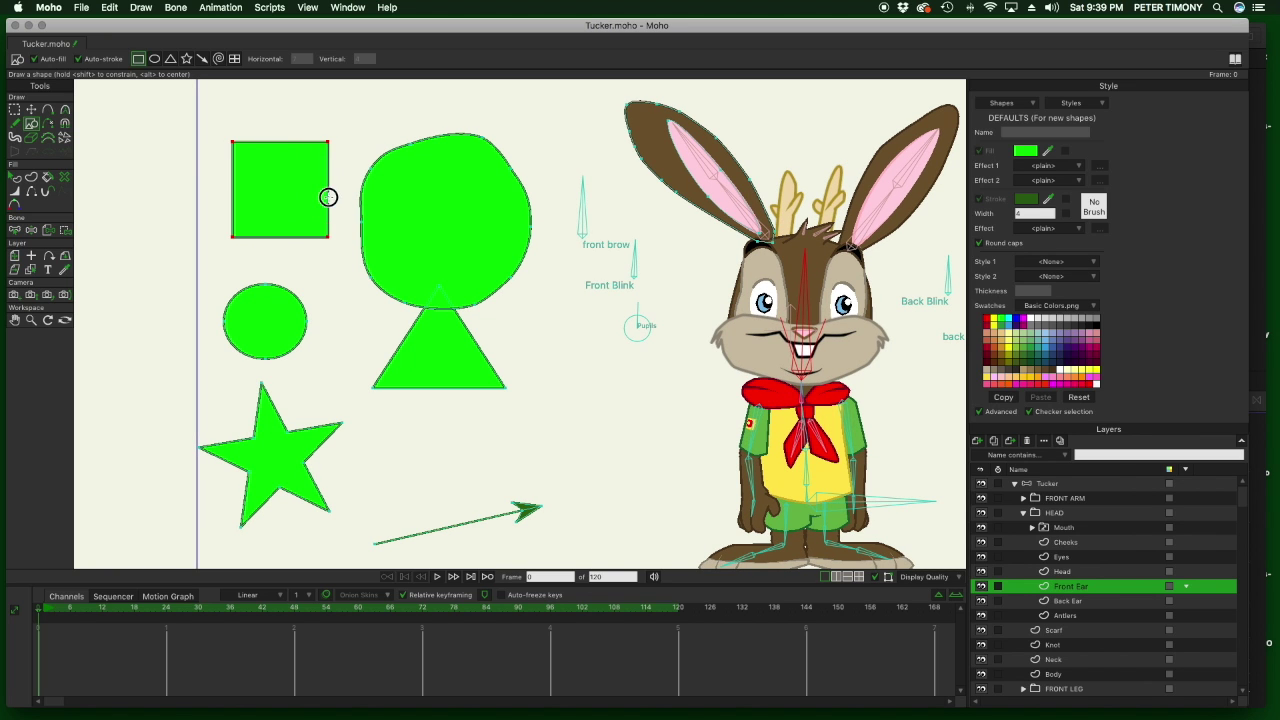
left_click(154, 58)
left_click_drag(326, 308, 394, 376)
left_click_drag(246, 300, 290, 344)
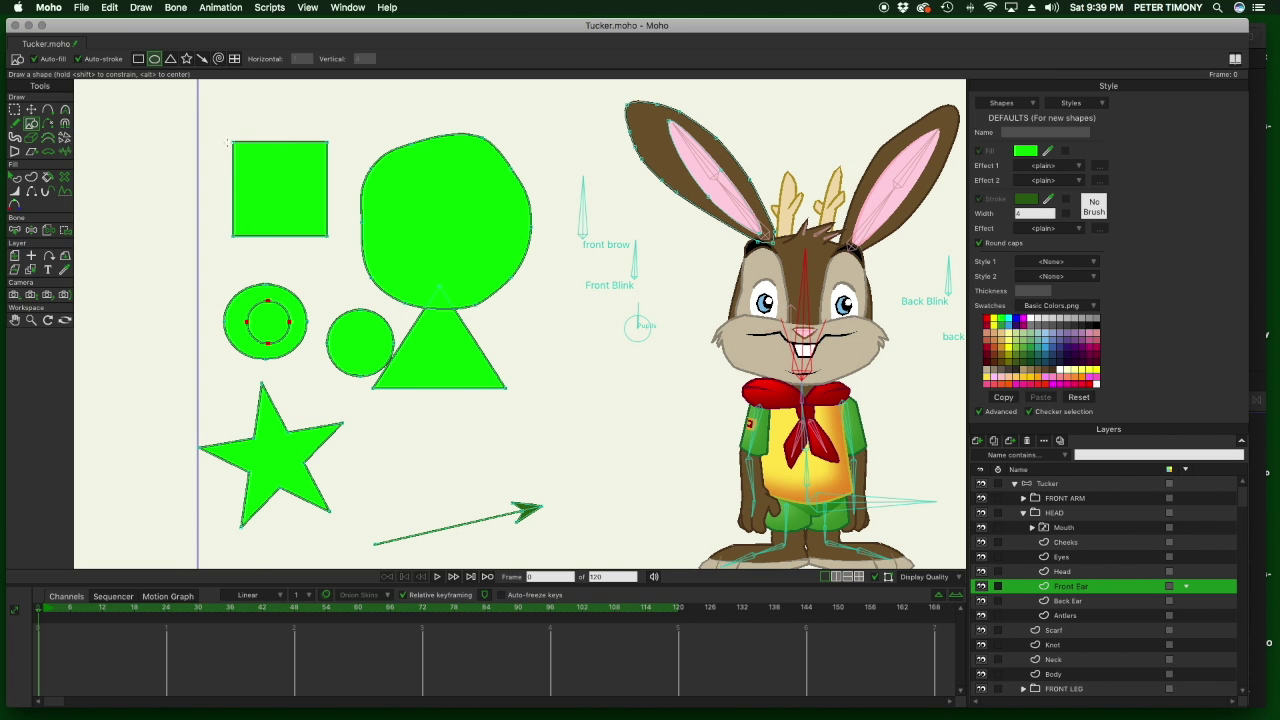
left_click(47, 126)
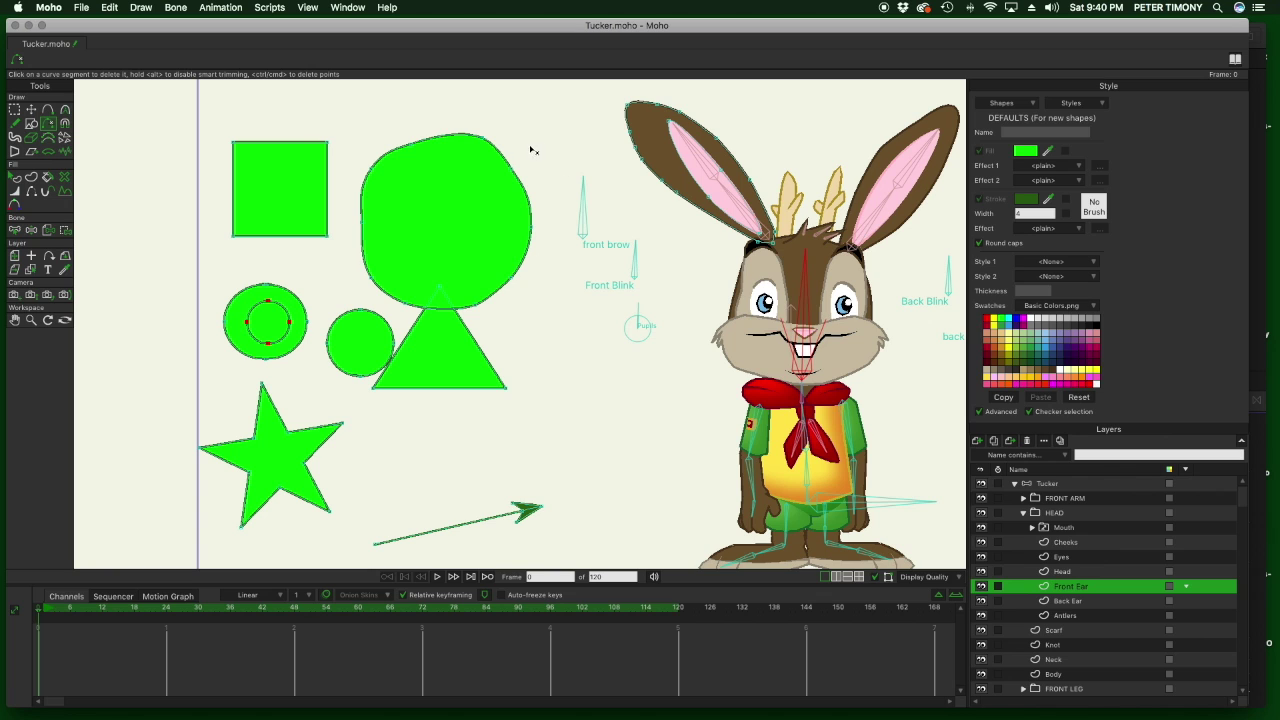
Delete the inner circle's edges and the big shape's right edge, then drag out a new rounded bulge.
left_click(290, 314)
left_click(250, 330)
left_click(531, 204)
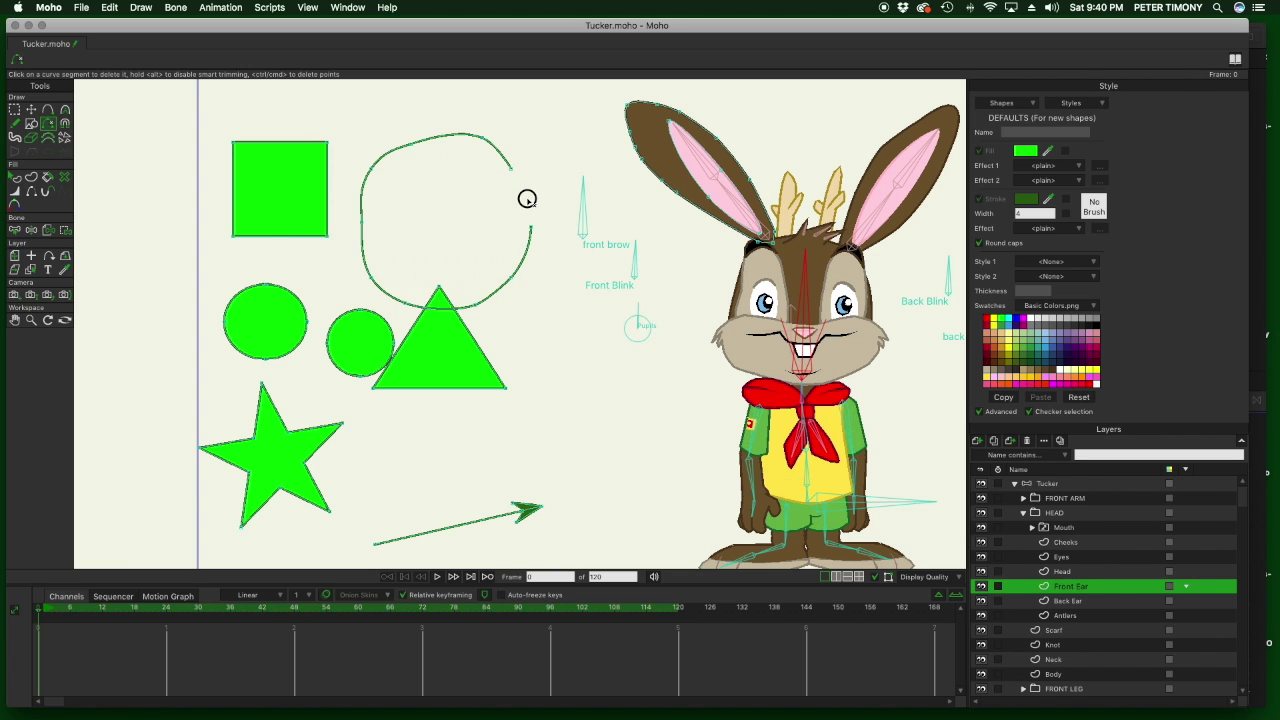
left_click(48, 109)
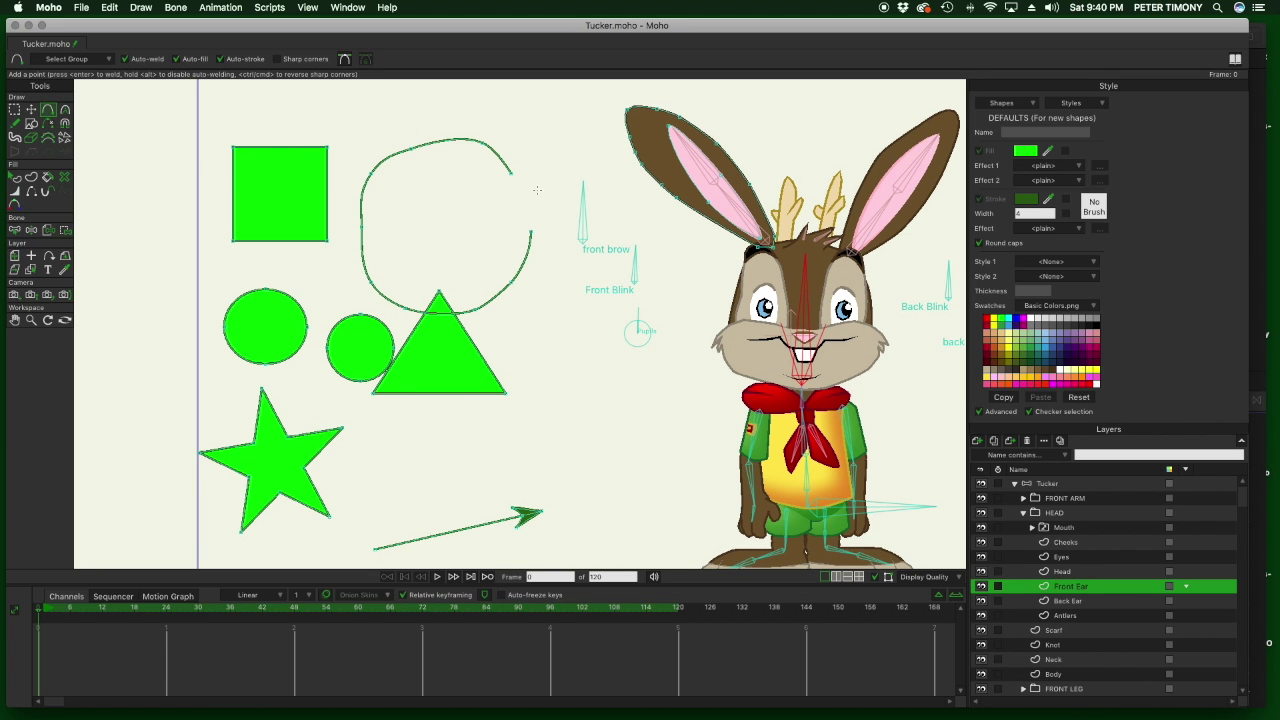
mouse_move(510, 172)
left_mouse_down()
mouse_move(554, 174)
mouse_move(571, 203)
mouse_move(571, 217)
mouse_move(531, 236)
left_mouse_up()
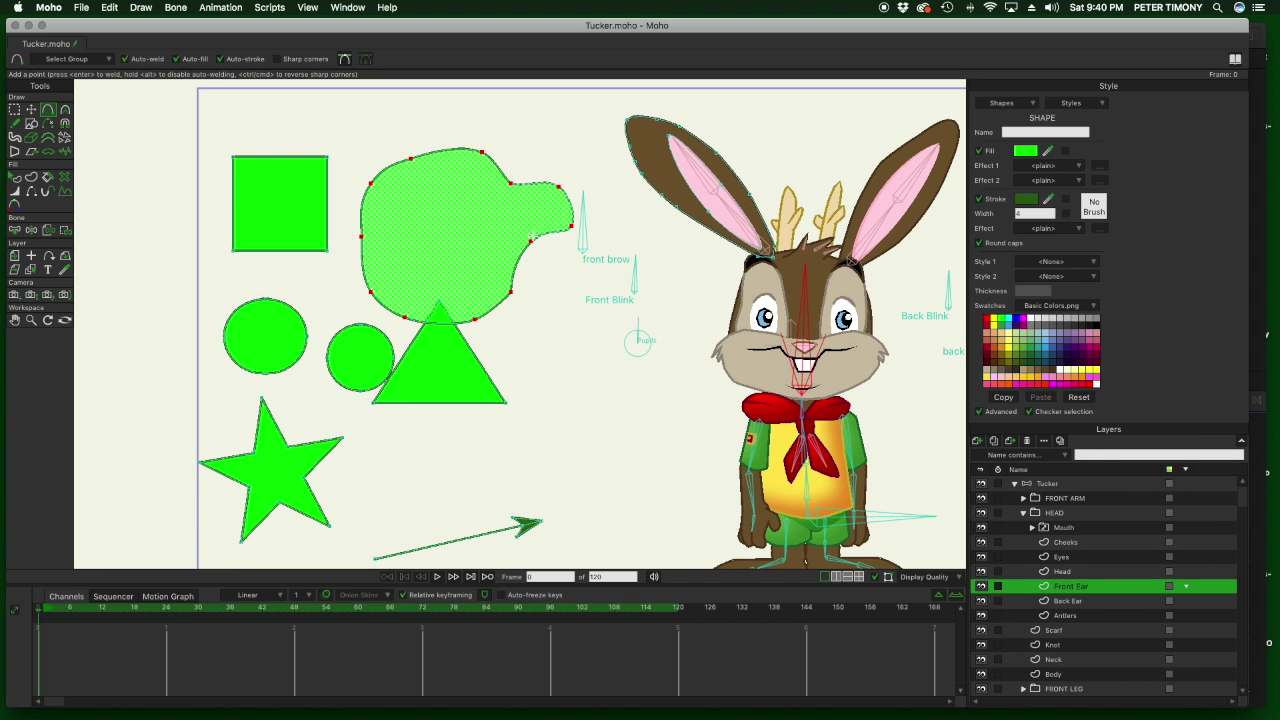
Marquee-select and delete all shapes, then delete the remaining green brow shape.
left_click(48, 149)
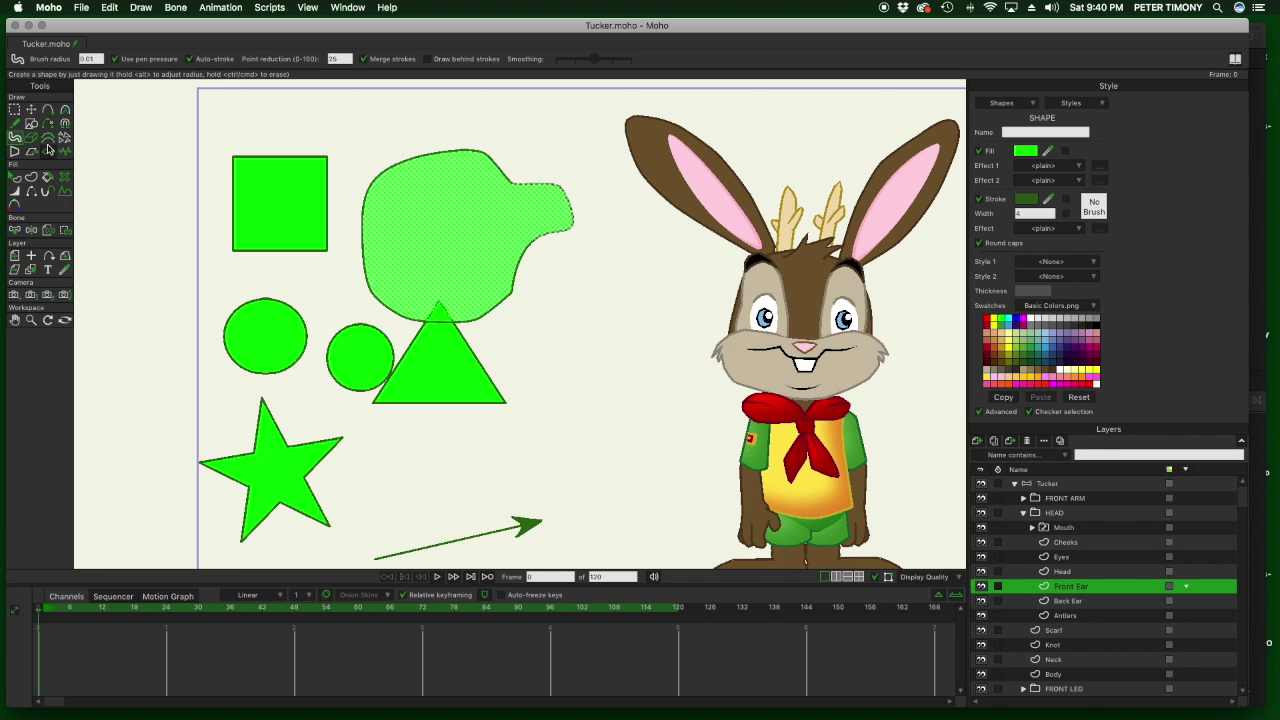
left_click(14, 109)
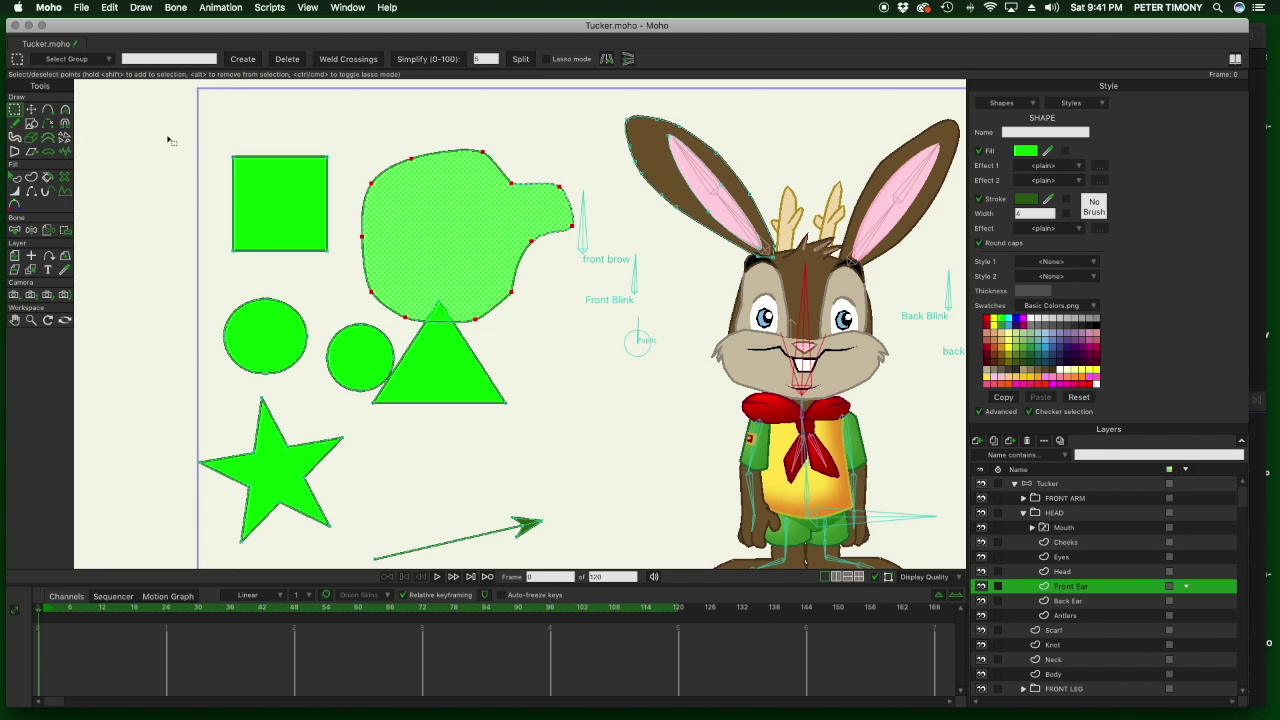
left_click_drag(164, 113, 549, 547)
key("Delete")
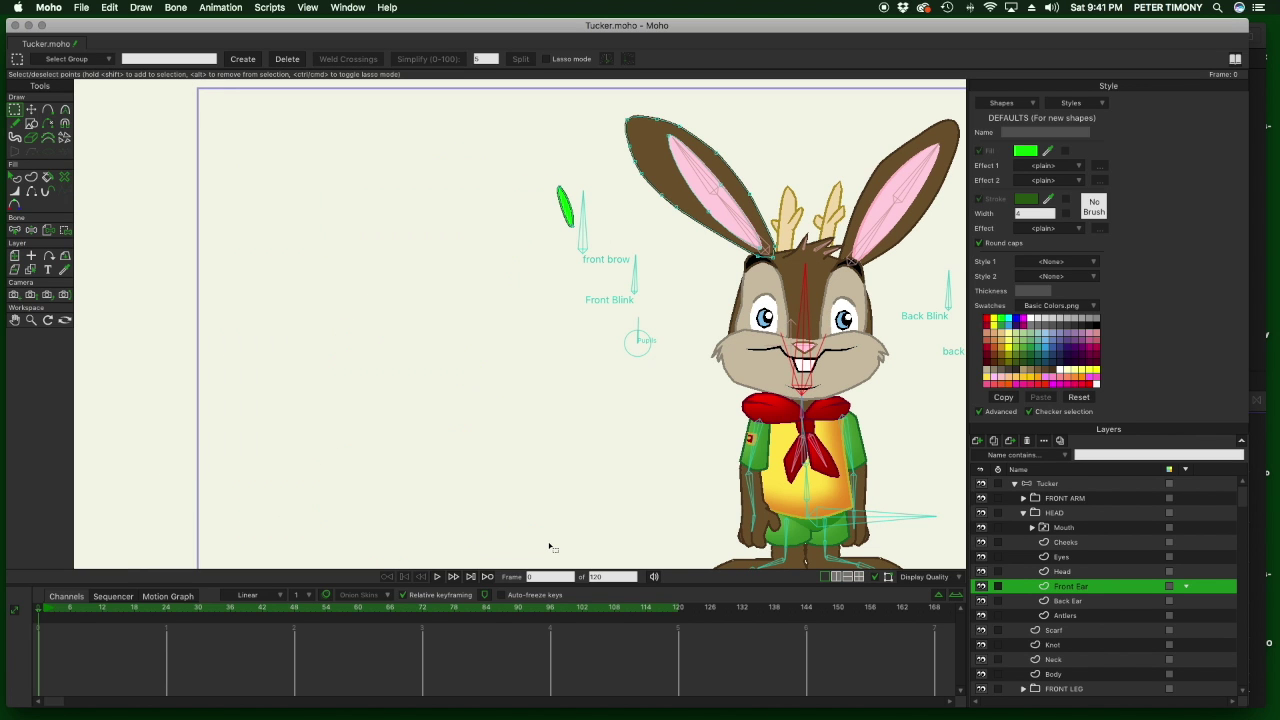
left_click(567, 215)
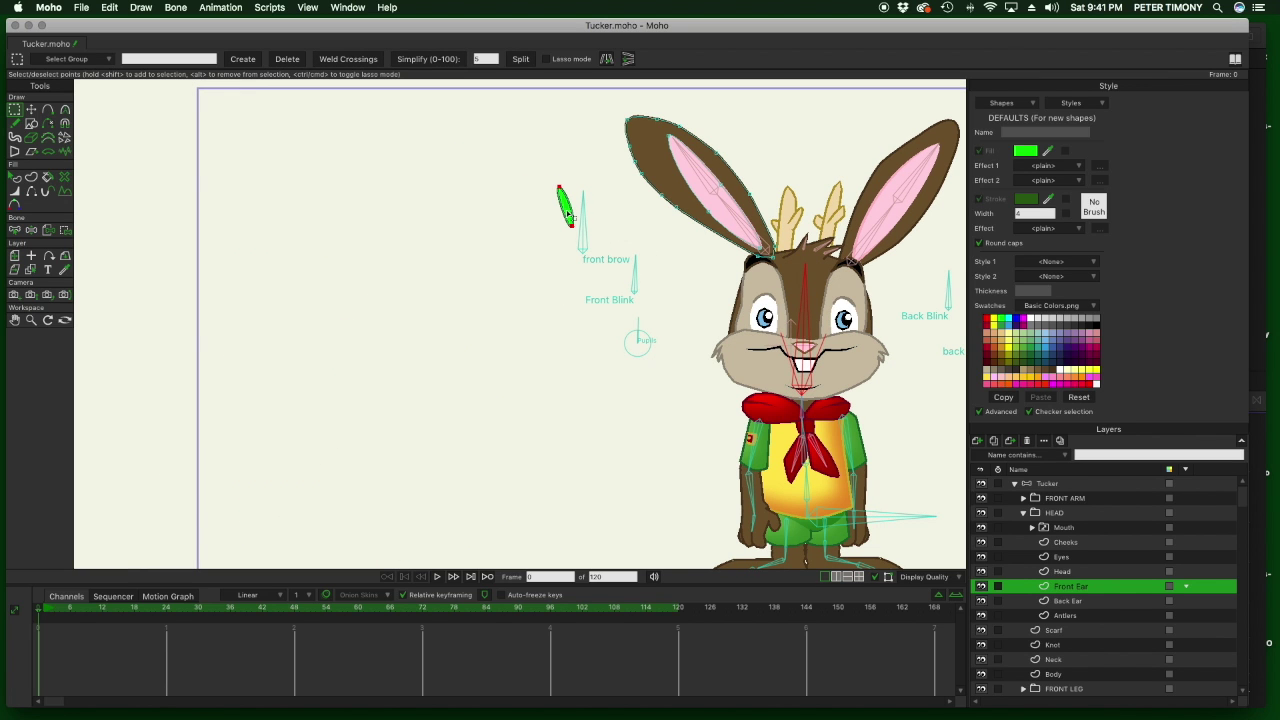
key("Delete")
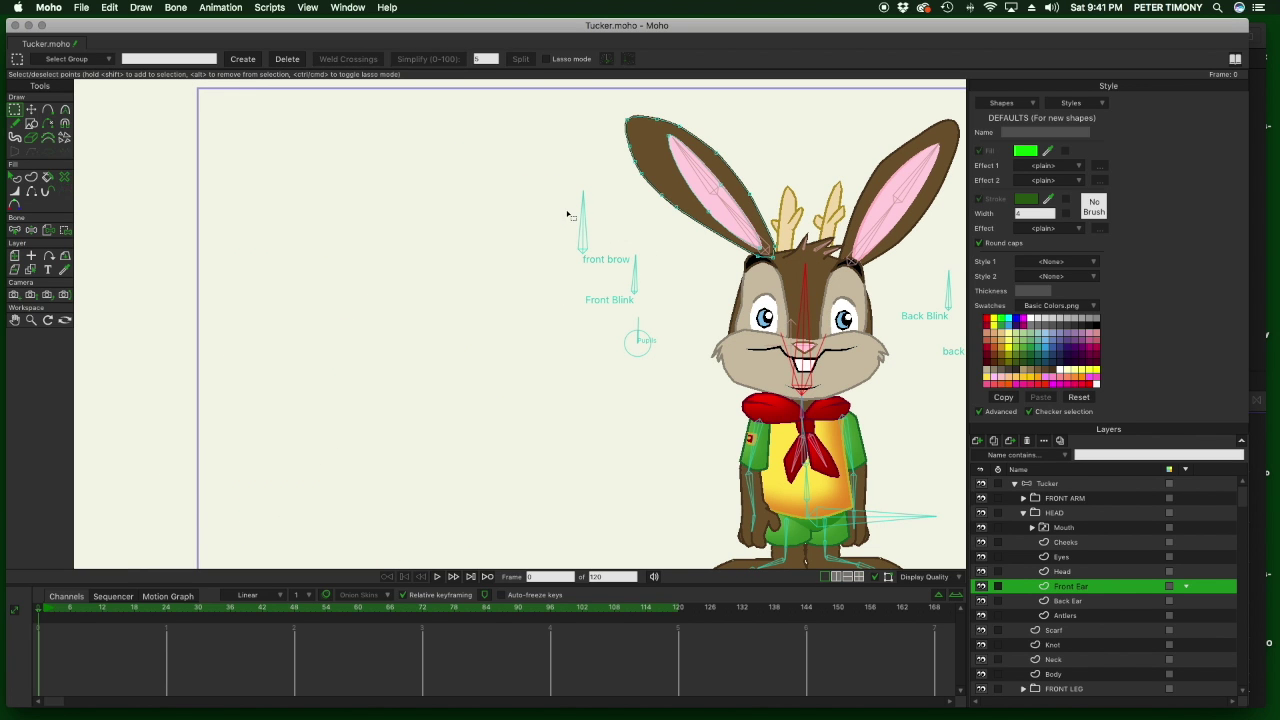
Enlarge the Blob Brush radius and paint a green blob, filling its neck and holes.
left_click(15, 138)
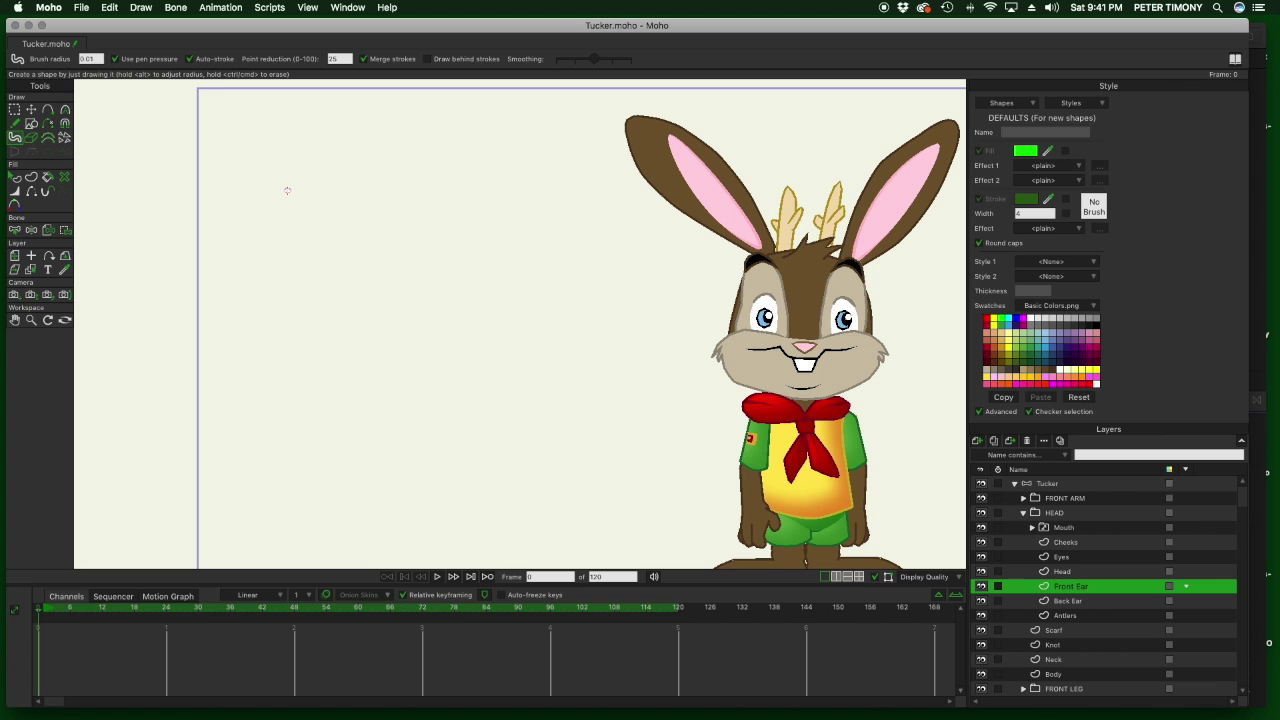
mouse_move(287, 190)
left_mouse_down()
mouse_move(349, 200)
mouse_move(311, 198)
mouse_move(337, 200)
left_mouse_up()
mouse_move(390, 264)
left_mouse_down()
mouse_move(351, 252)
mouse_move(324, 304)
mouse_move(376, 306)
mouse_move(403, 273)
mouse_move(510, 250)
mouse_move(564, 297)
mouse_move(578, 370)
mouse_move(561, 442)
mouse_move(512, 428)
mouse_move(372, 453)
left_mouse_up()
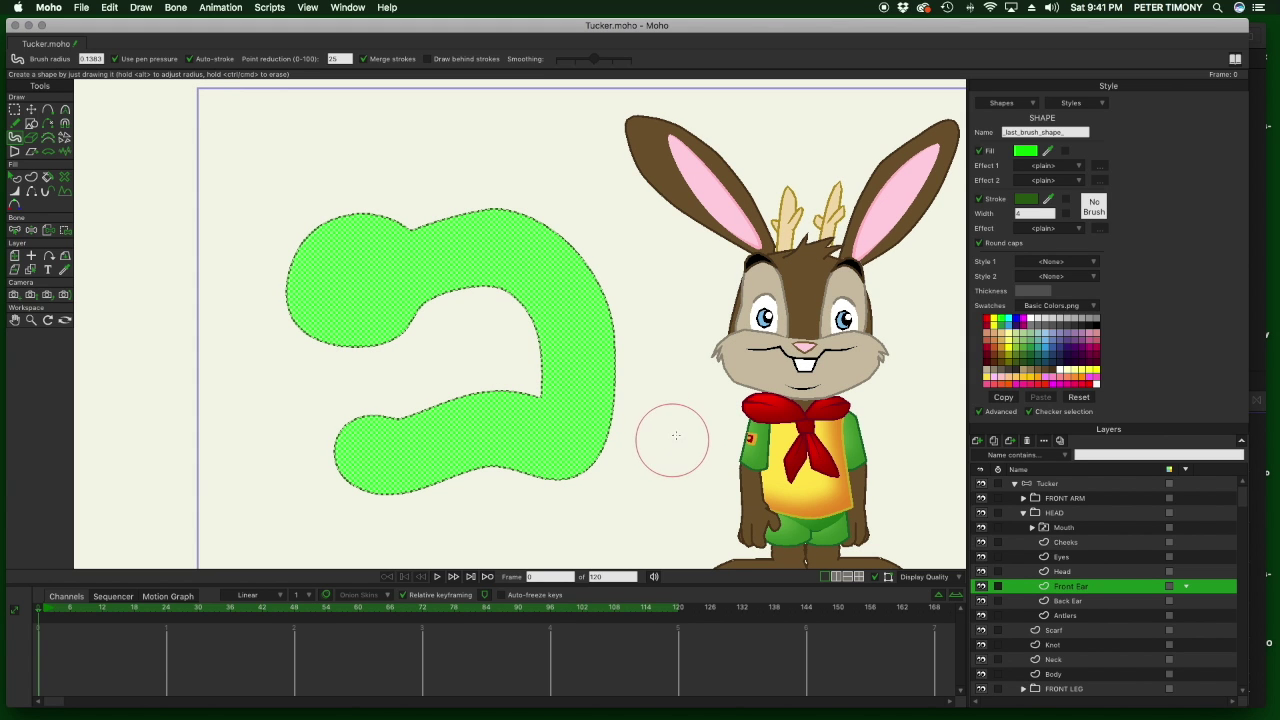
mouse_move(414, 403)
left_mouse_down()
mouse_move(452, 355)
mouse_move(448, 262)
left_mouse_up()
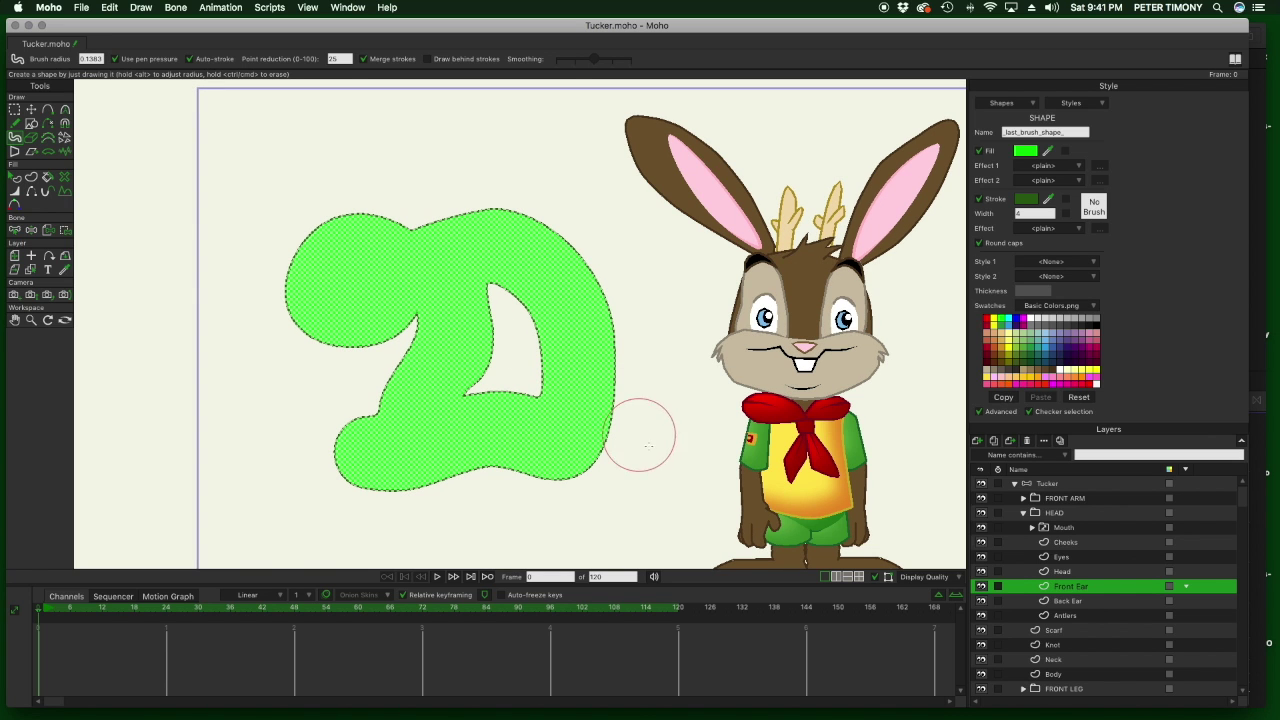
left_click_drag(395, 312, 405, 345)
mouse_move(300, 312)
left_mouse_down()
mouse_move(292, 411)
mouse_move(372, 457)
left_mouse_up()
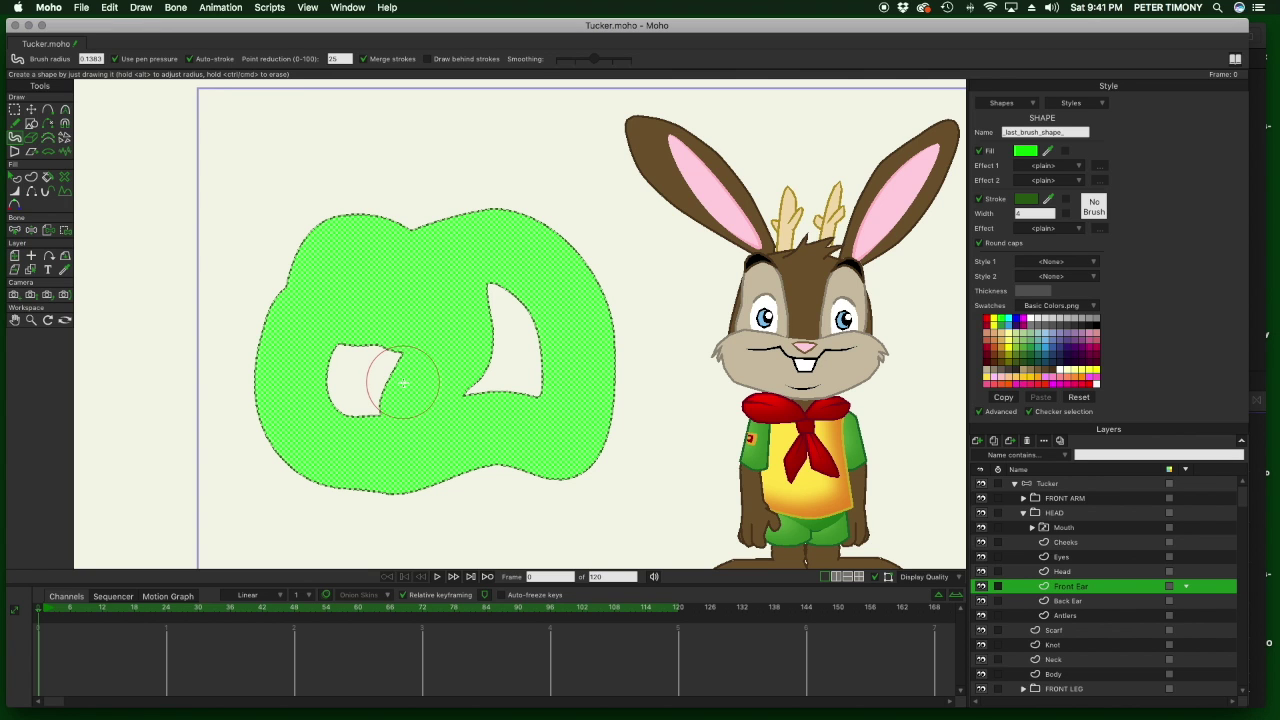
mouse_move(383, 357)
left_mouse_down()
mouse_move(346, 355)
mouse_move(374, 398)
mouse_move(343, 356)
left_mouse_up()
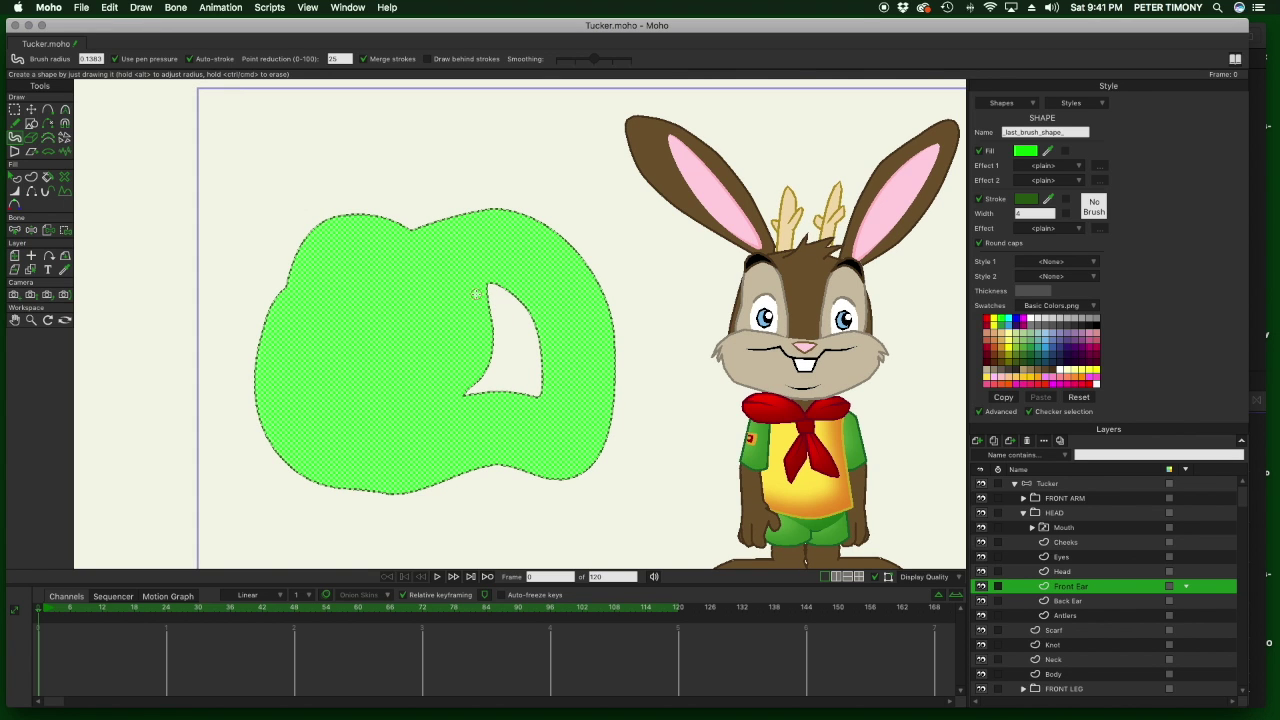
mouse_move(483, 288)
left_mouse_down()
mouse_move(503, 297)
mouse_move(474, 363)
mouse_move(493, 342)
left_mouse_up()
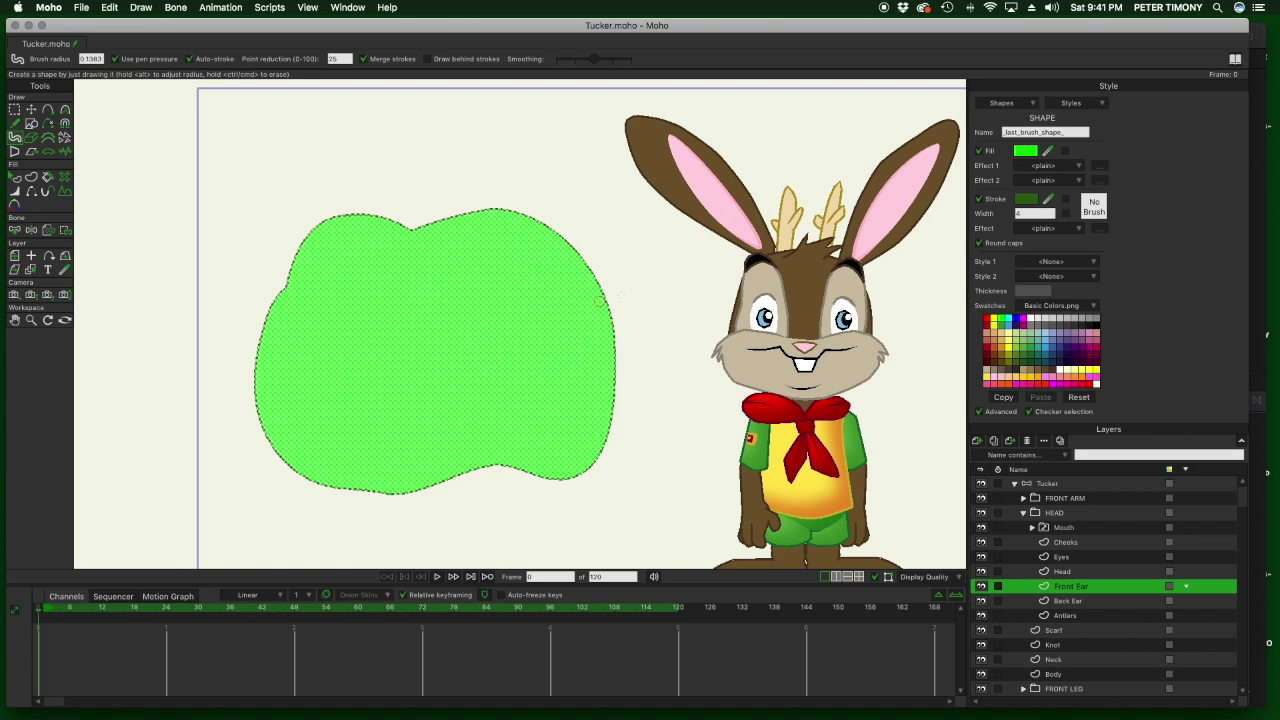
Erase a thin curving channel, a straight slit and a ring through the blob.
mouse_move(637, 289)
left_mouse_down()
mouse_move(422, 314)
mouse_move(426, 355)
mouse_move(461, 395)
left_mouse_up()
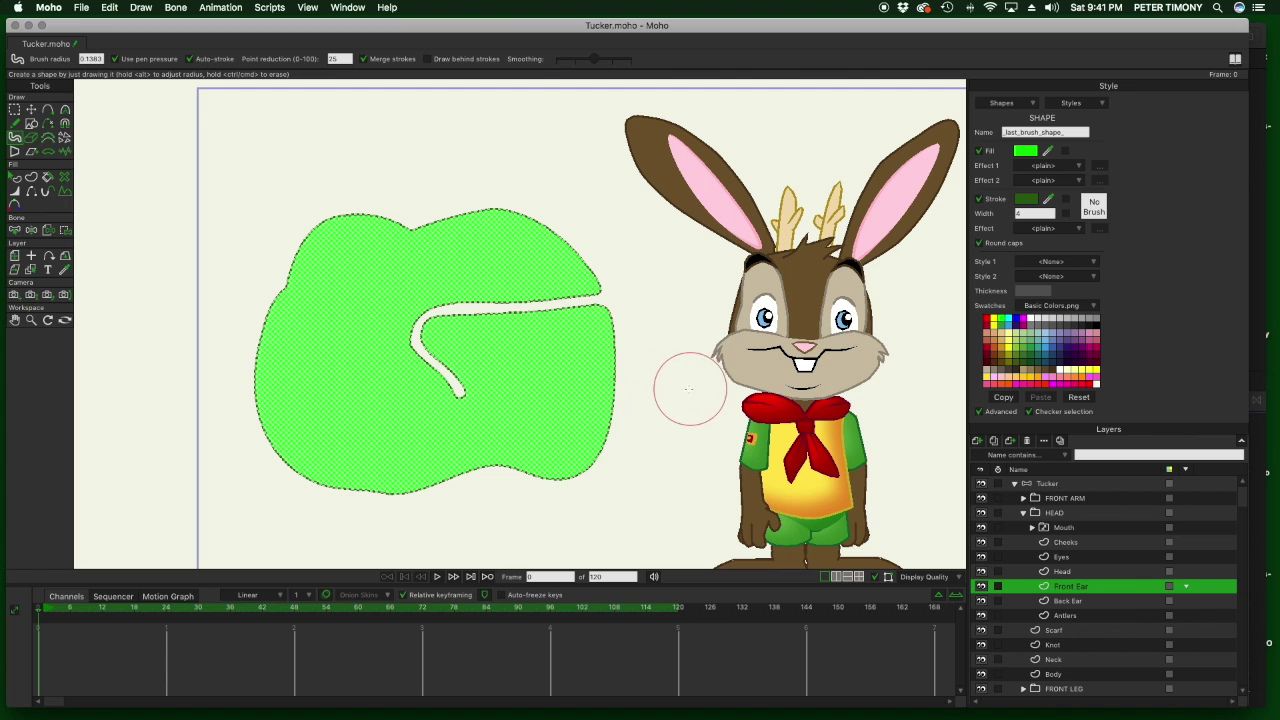
left_click_drag(576, 399, 476, 496)
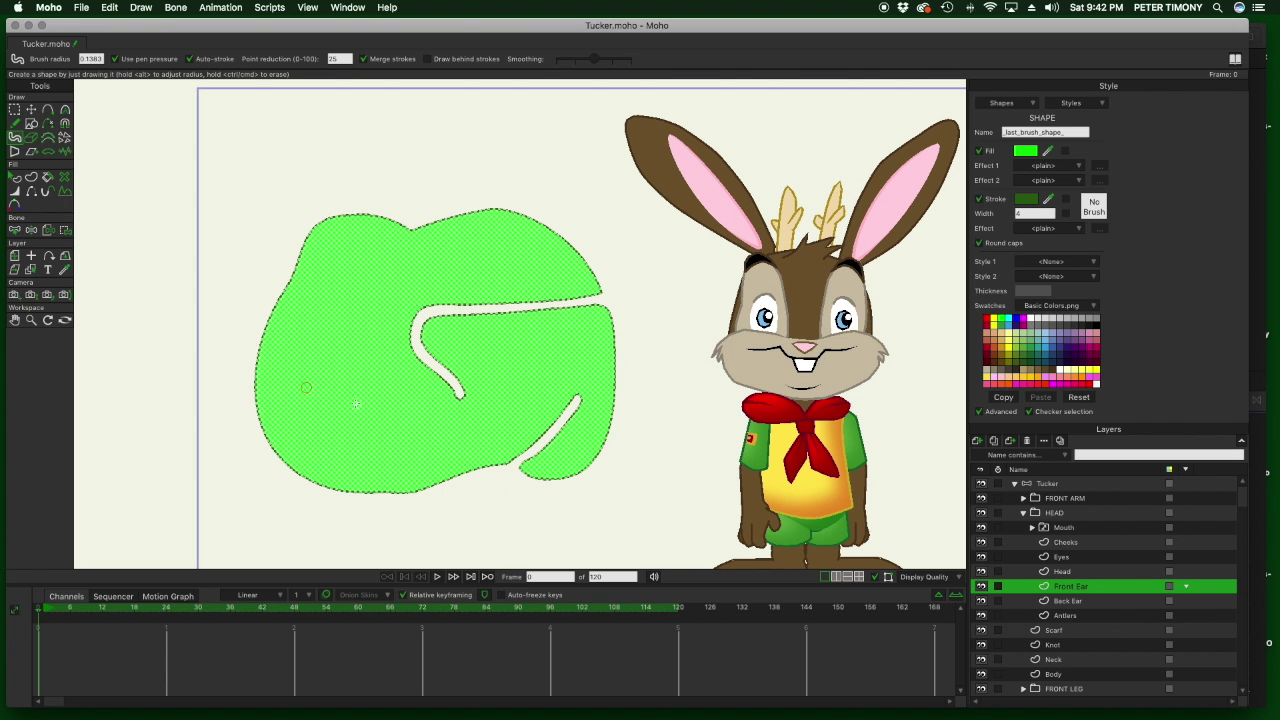
mouse_move(366, 391)
left_mouse_down()
mouse_move(320, 389)
mouse_move(325, 426)
mouse_move(364, 427)
mouse_move(368, 386)
left_mouse_up()
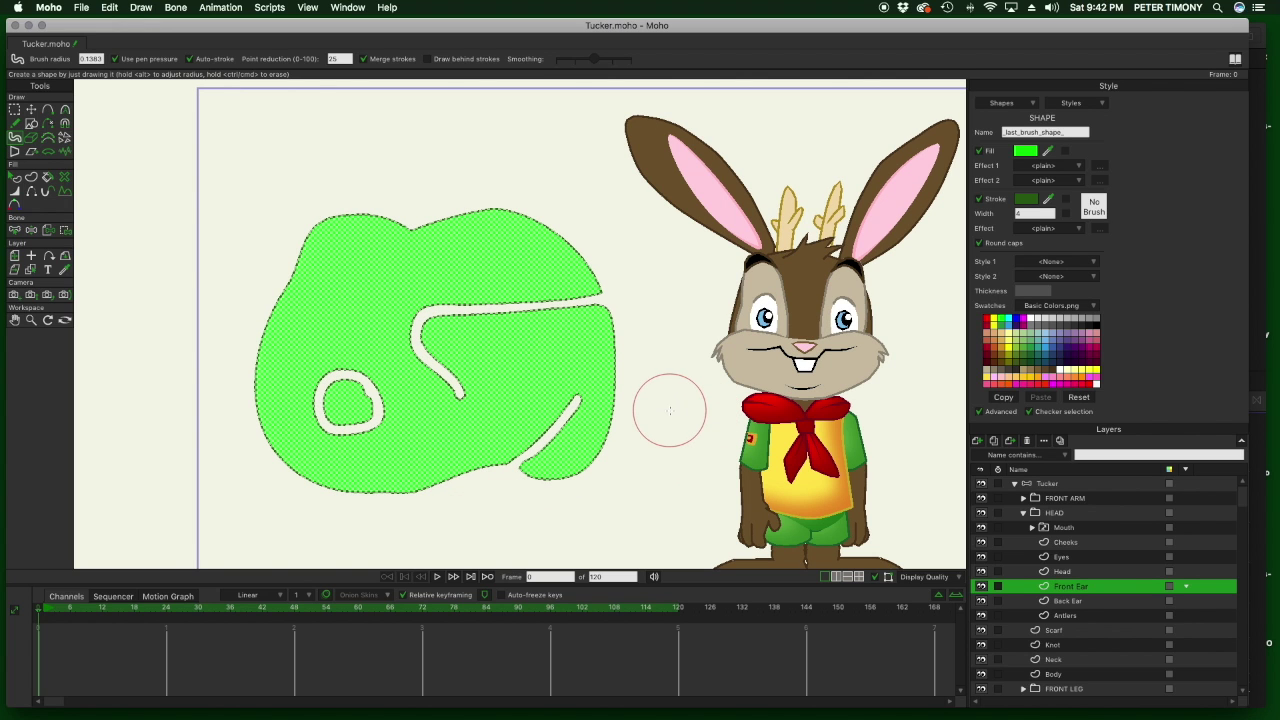
Erase a small oval hole in the blob's upper-left area with the Eraser tool.
left_click(31, 139)
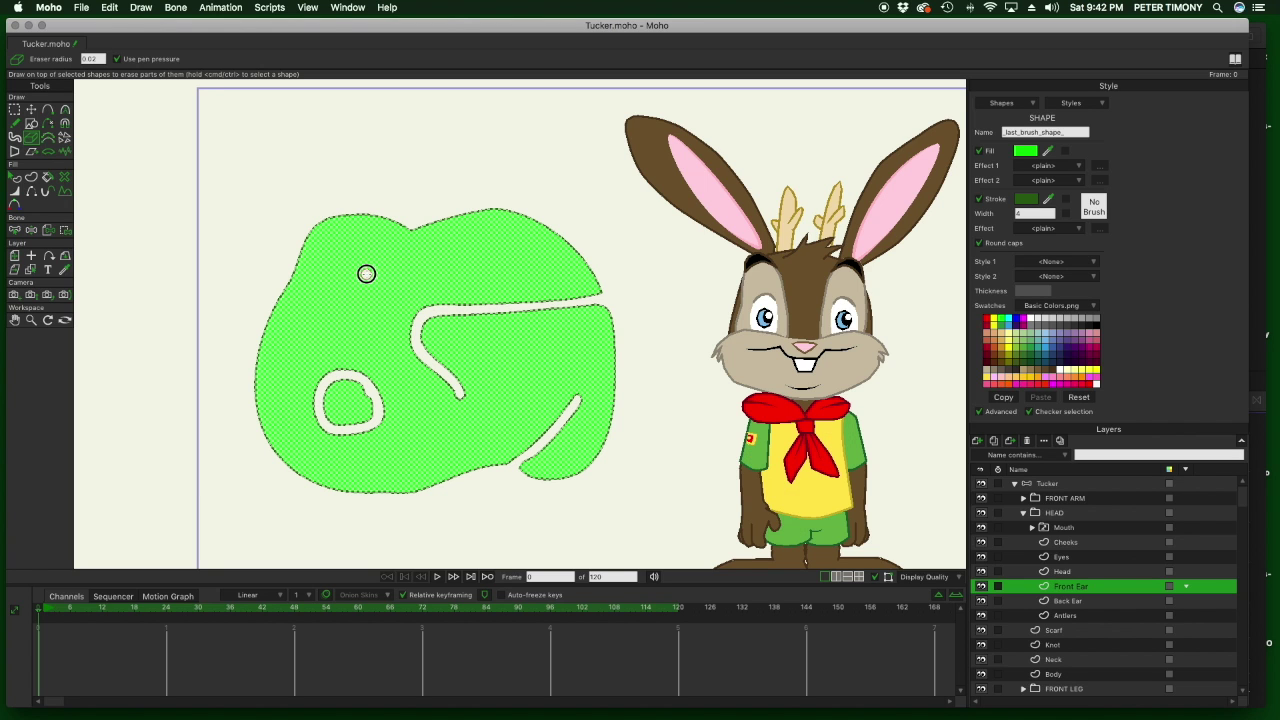
mouse_move(366, 274)
left_mouse_down()
mouse_move(349, 294)
mouse_move(377, 280)
mouse_move(349, 289)
mouse_move(363, 286)
left_mouse_up()
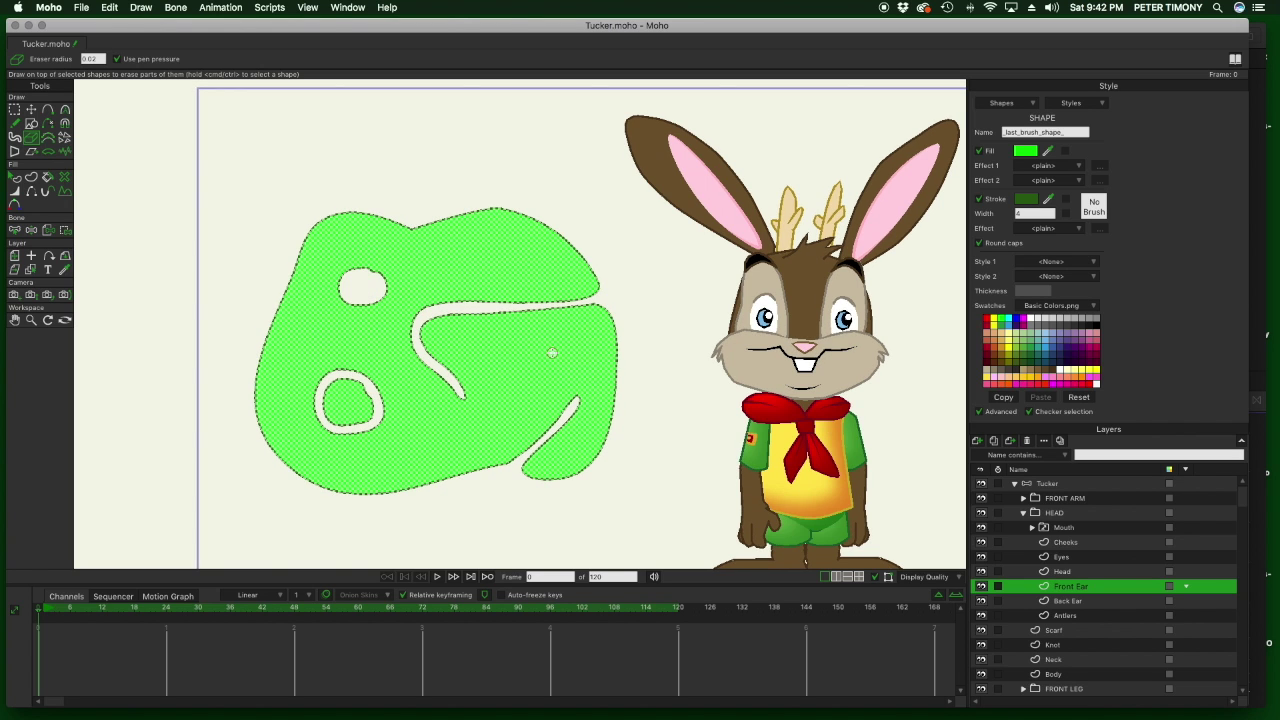